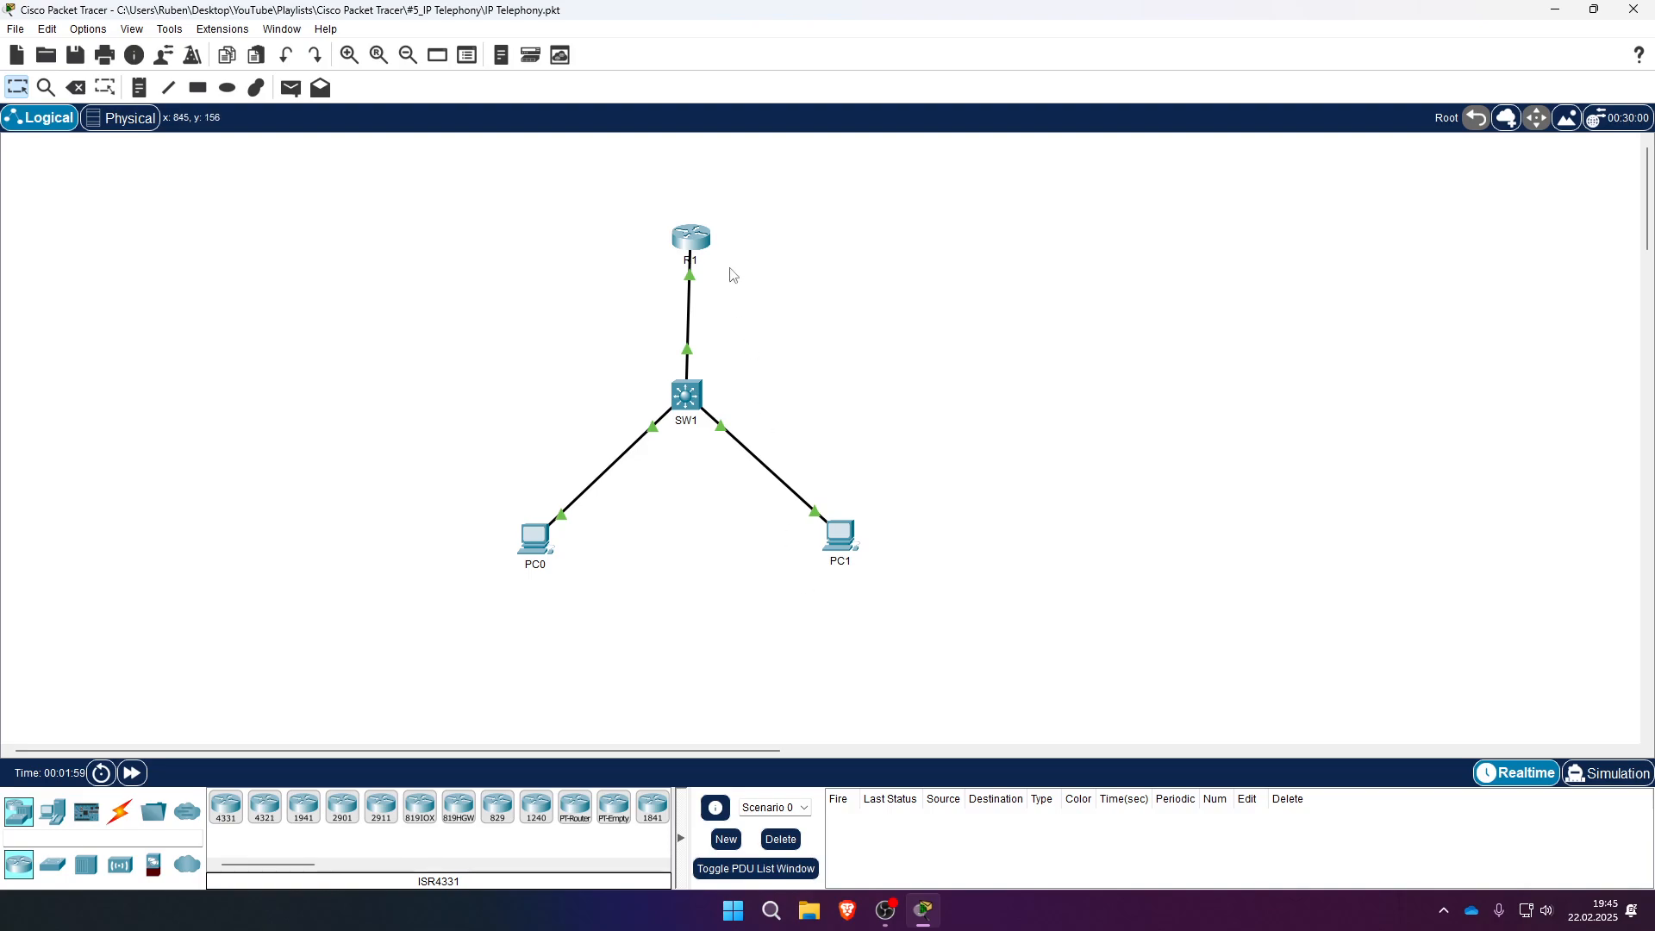
- Log in to R1's CLI with the username and password and enter conf t global configuration
left_click(700, 239)
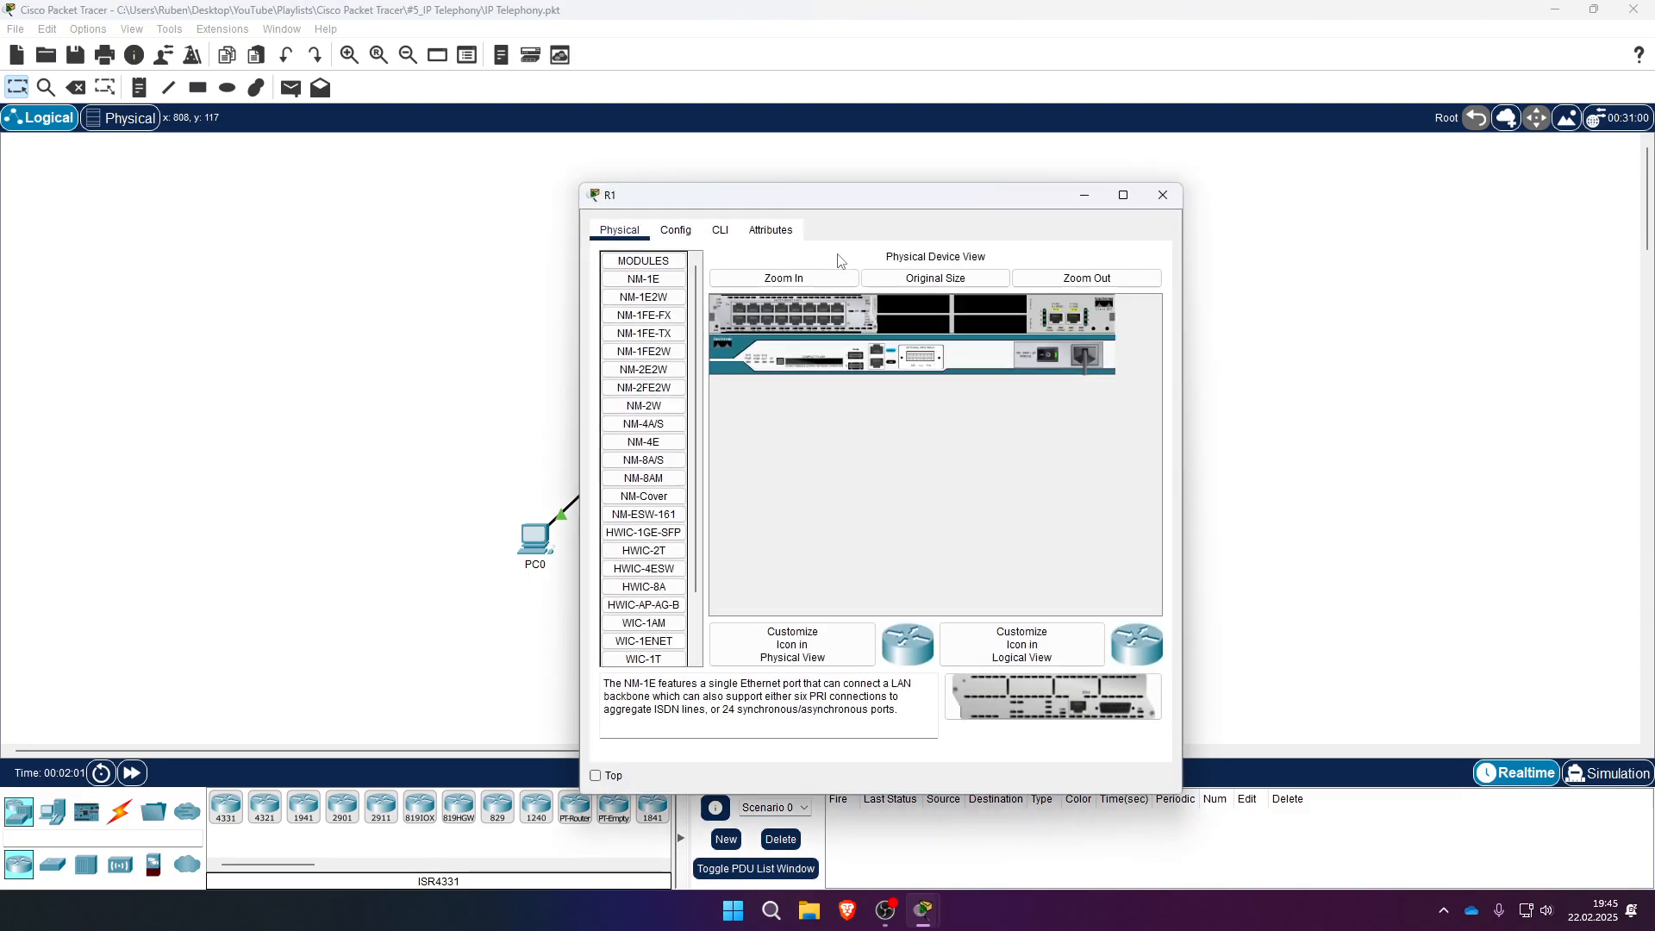
left_click(721, 230)
key("Return")
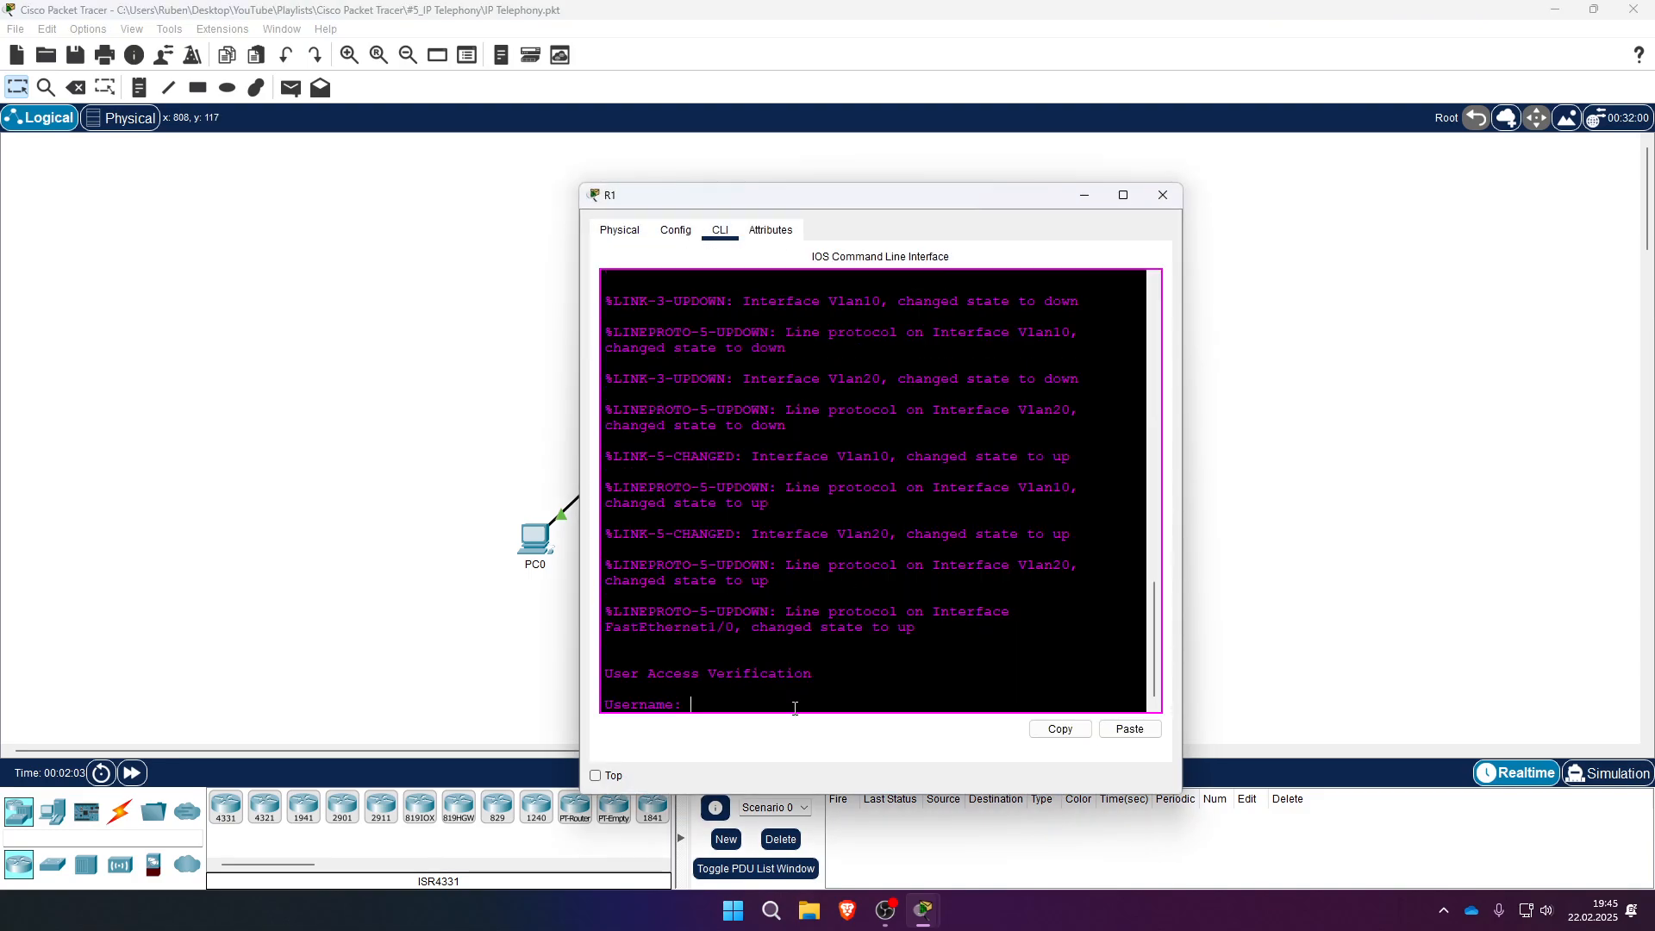
type("admin")
key("Return")
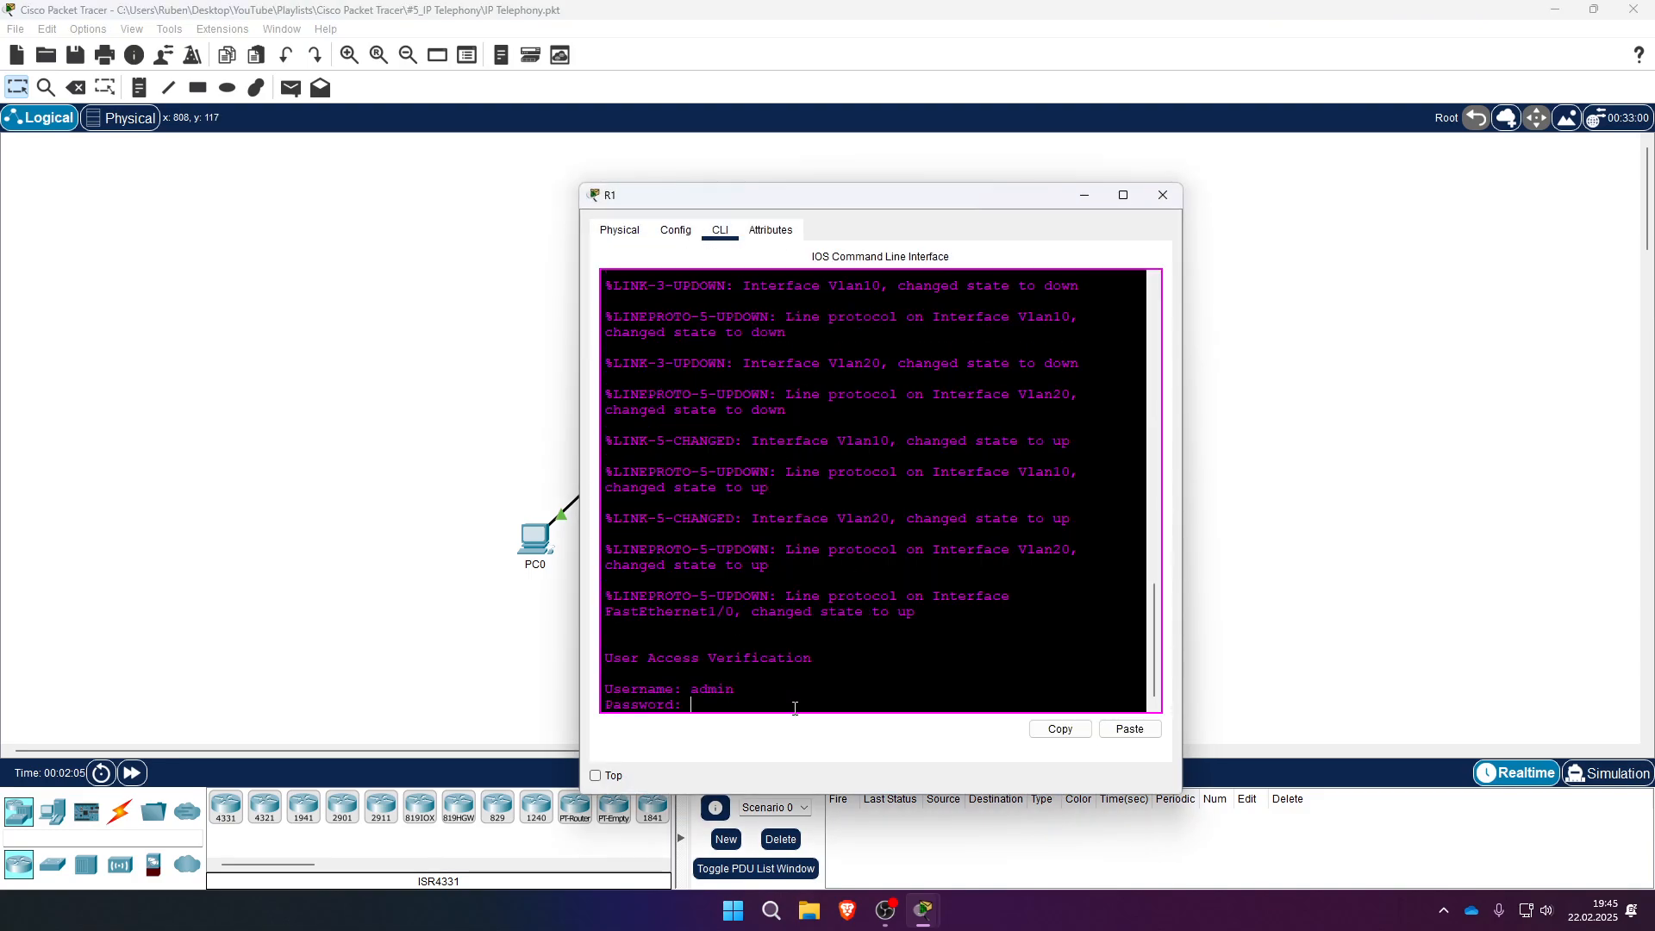
key("Return")
type("conf t")
key("Return")
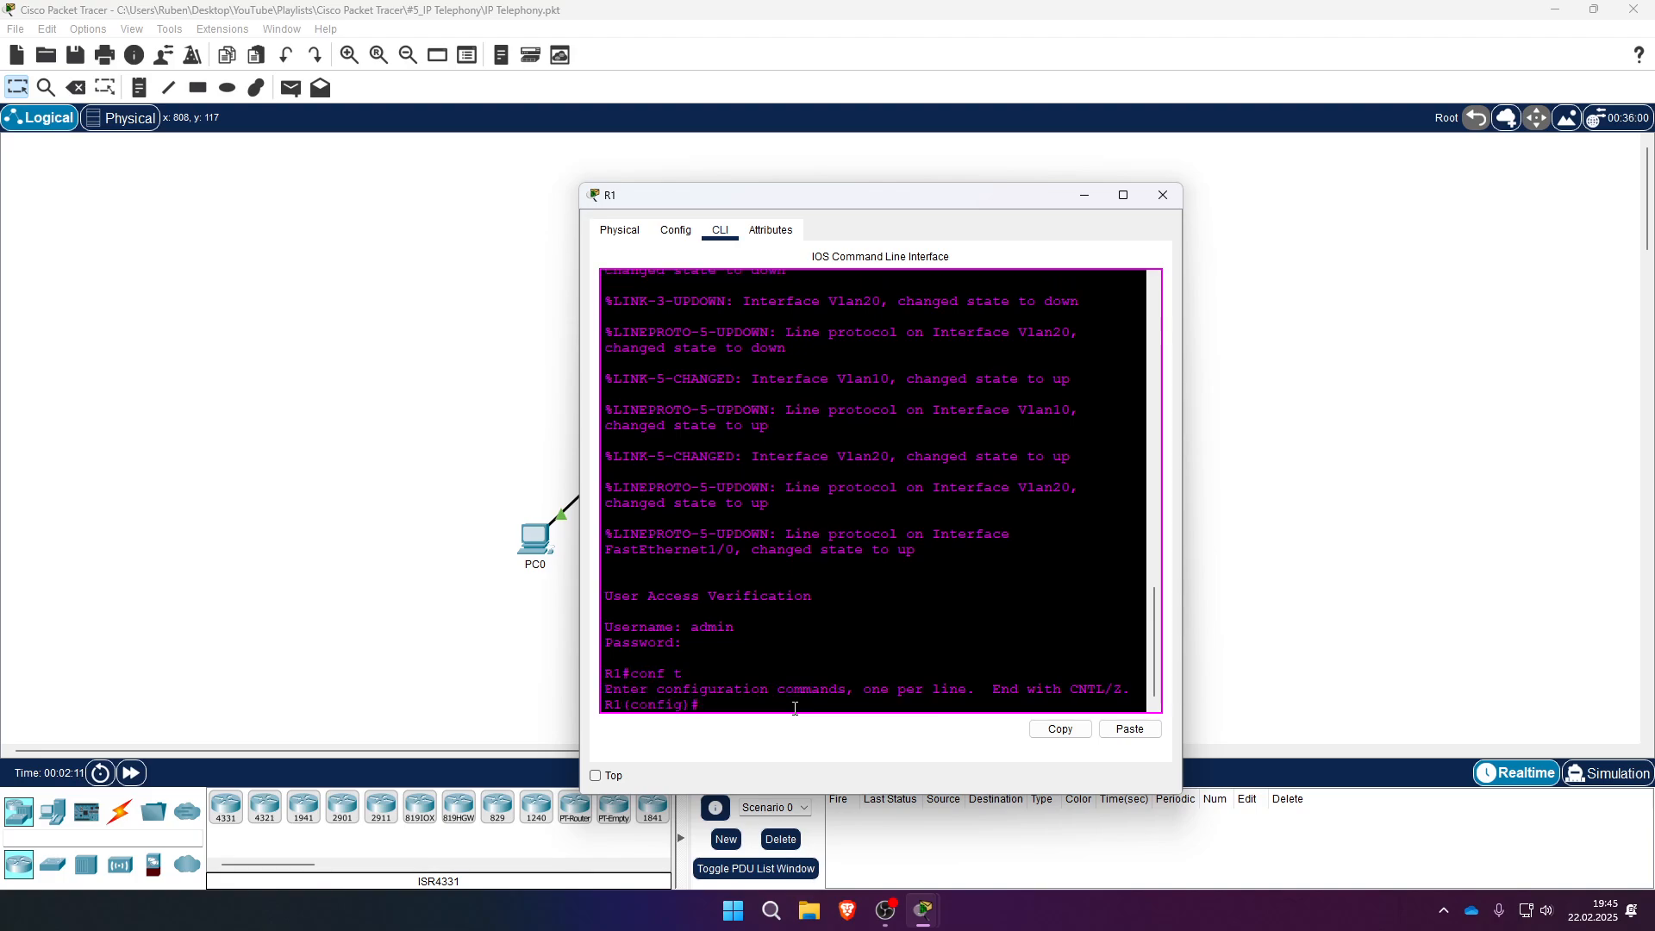
type("tel")
key("Tab")
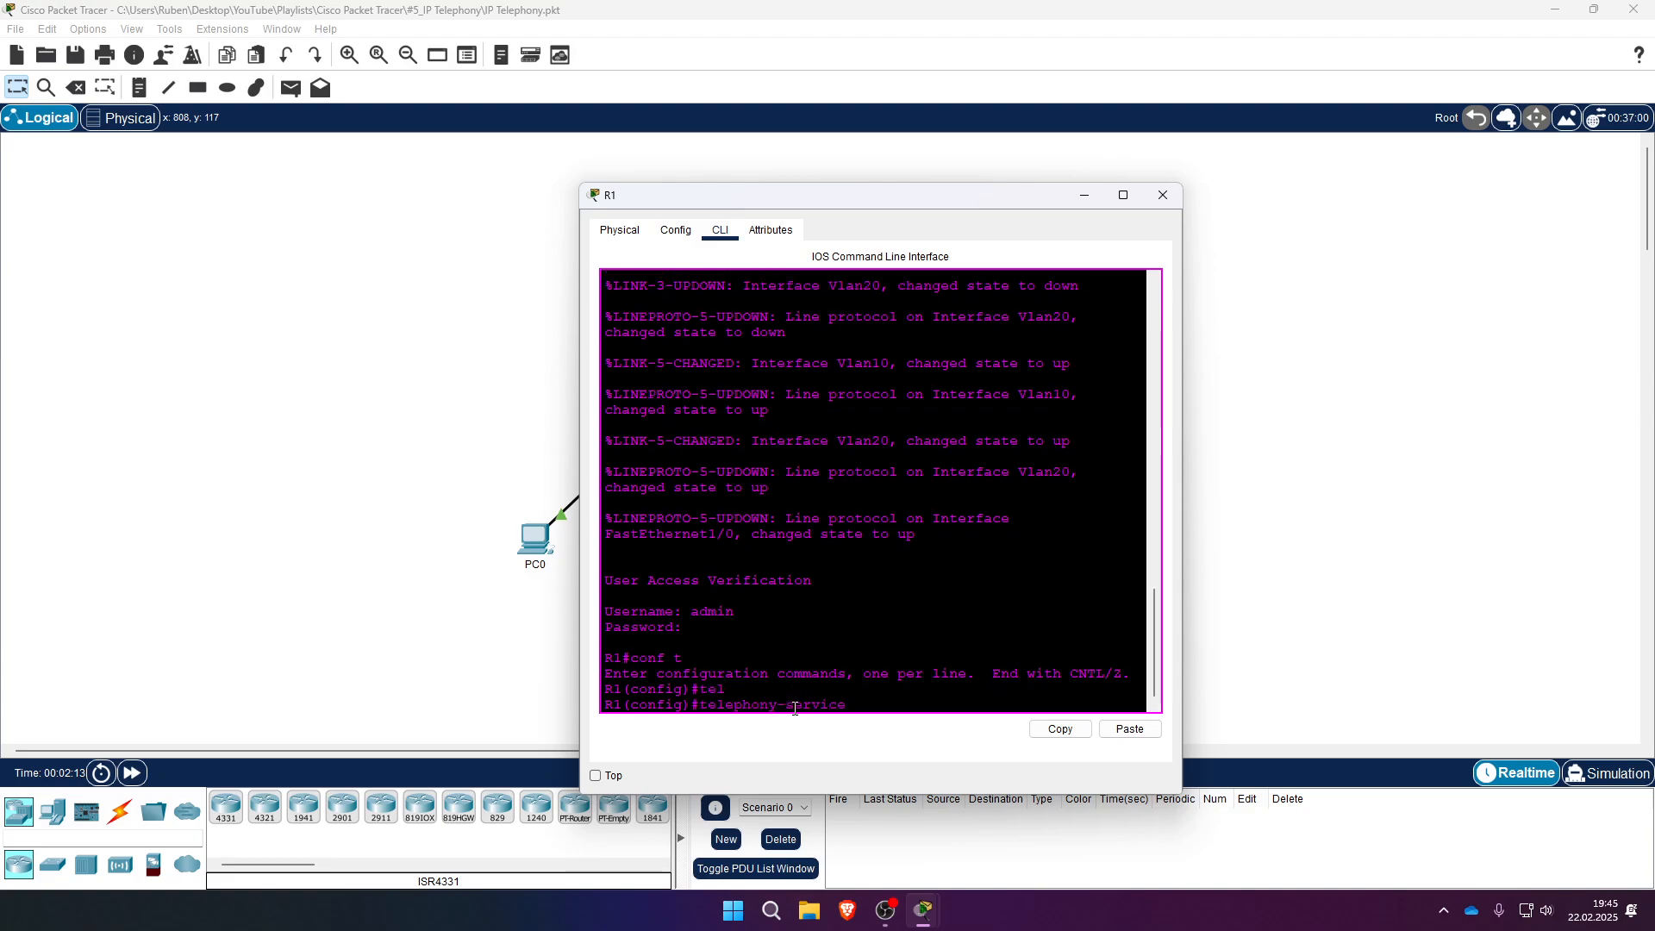
- Enter telephony-service mode on R1 and set max-ephones to 2
key("Return")
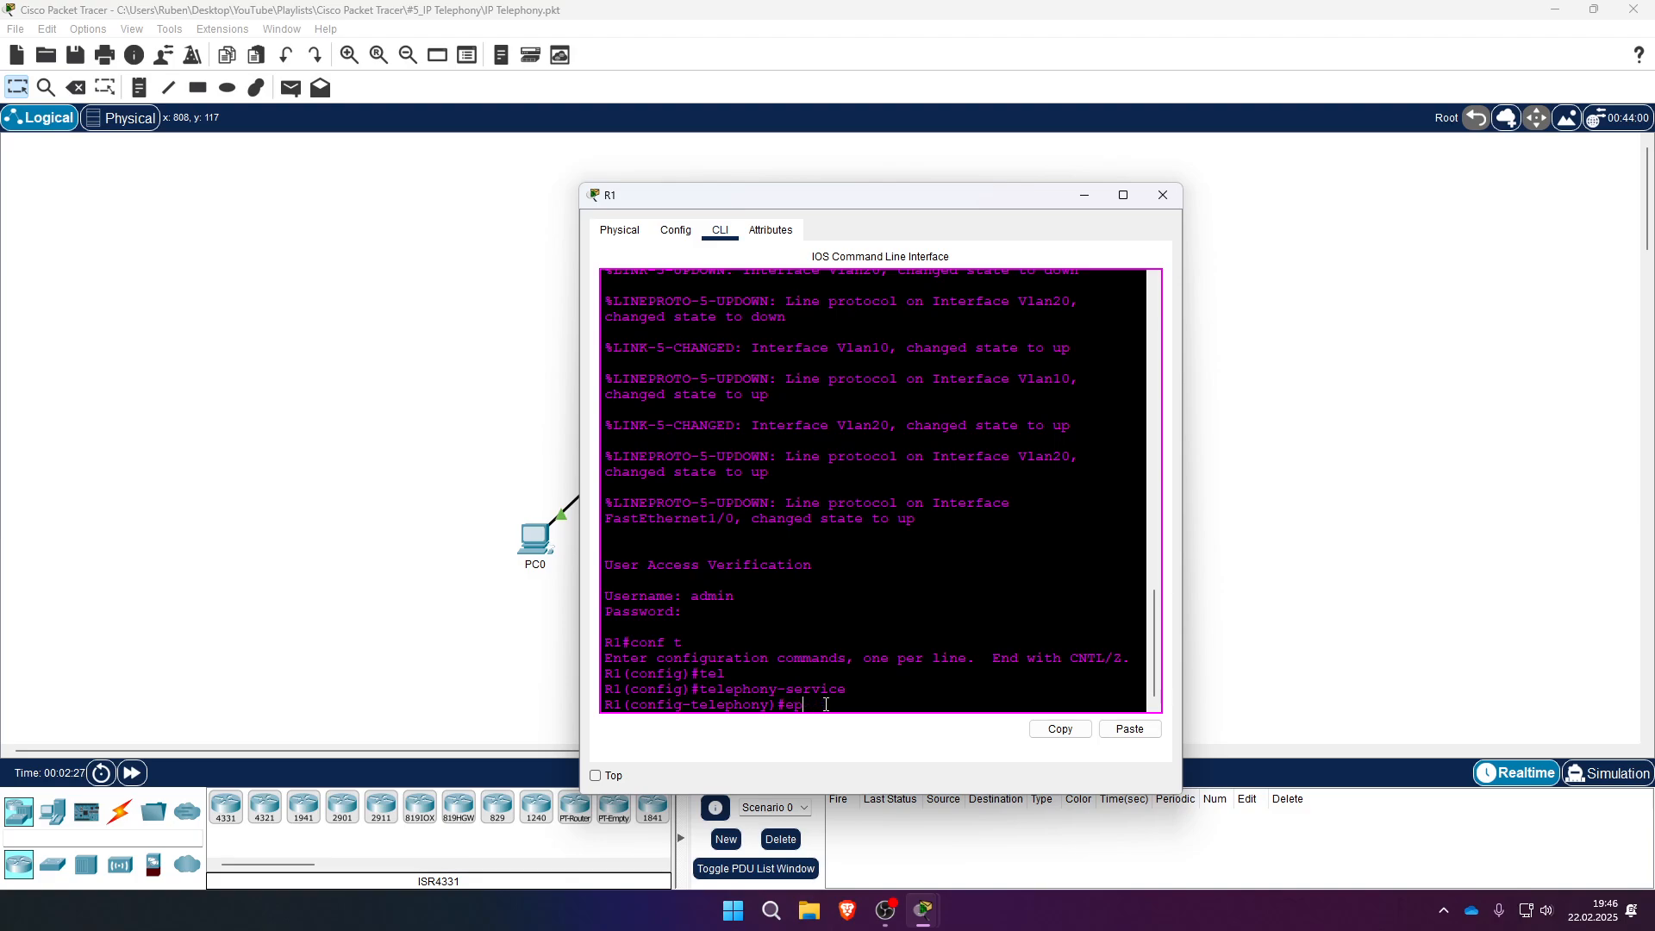
type("max-")
key("Tab")
type("e")
key("Tab")
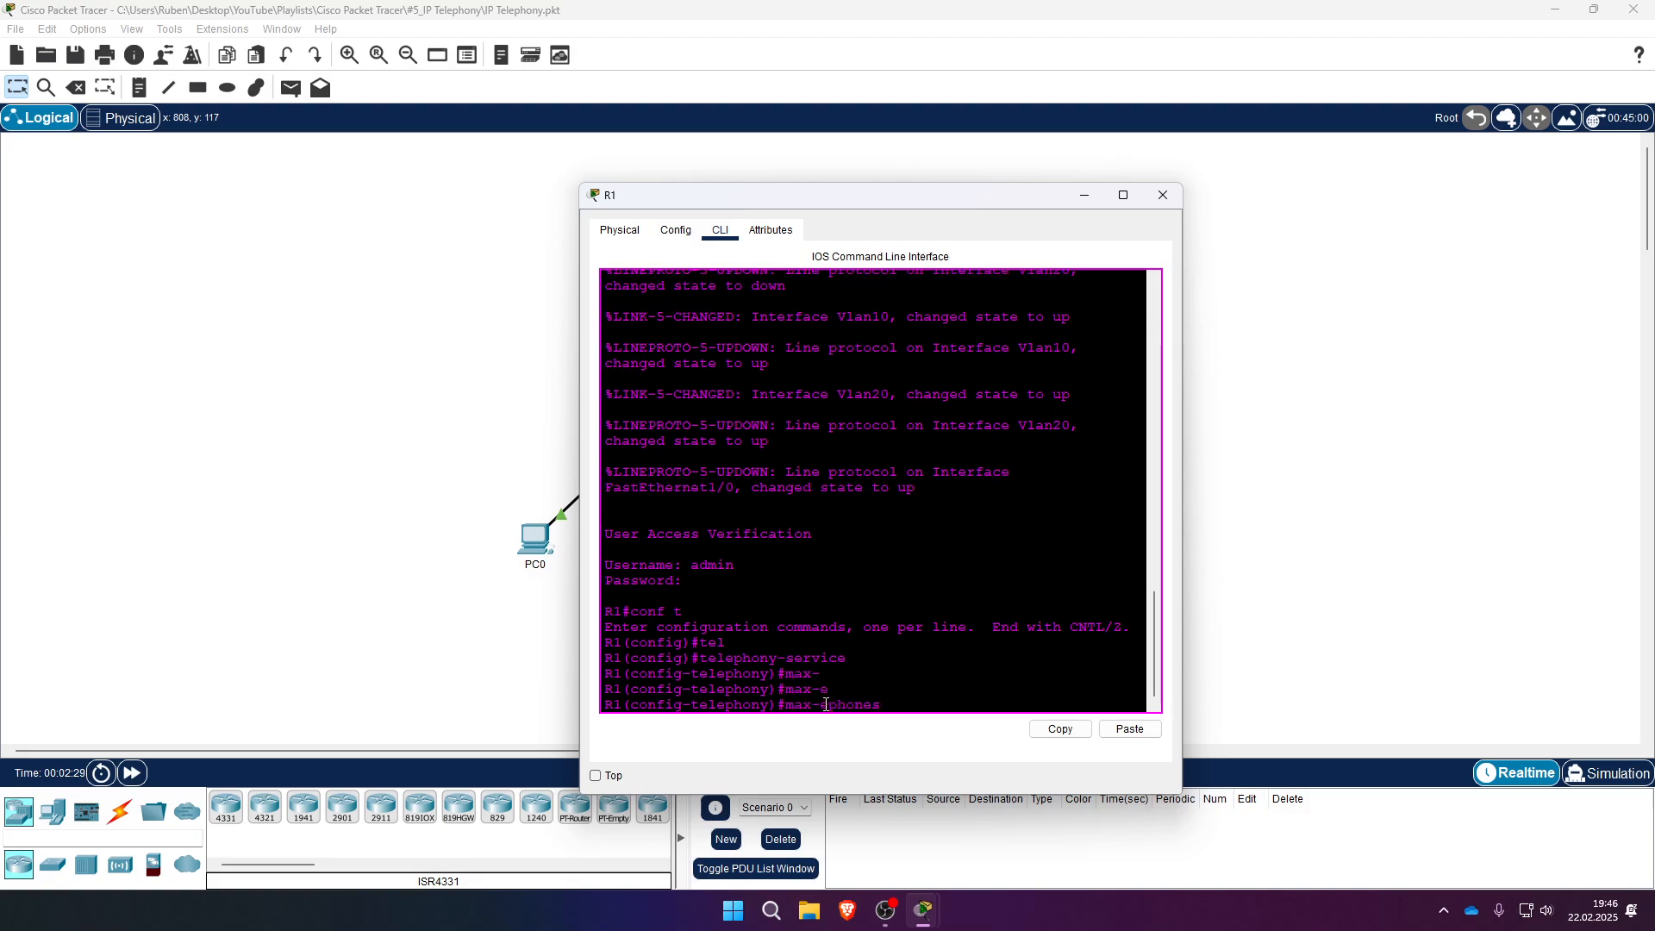
type("2")
left_click_drag(905, 203, 1115, 152)
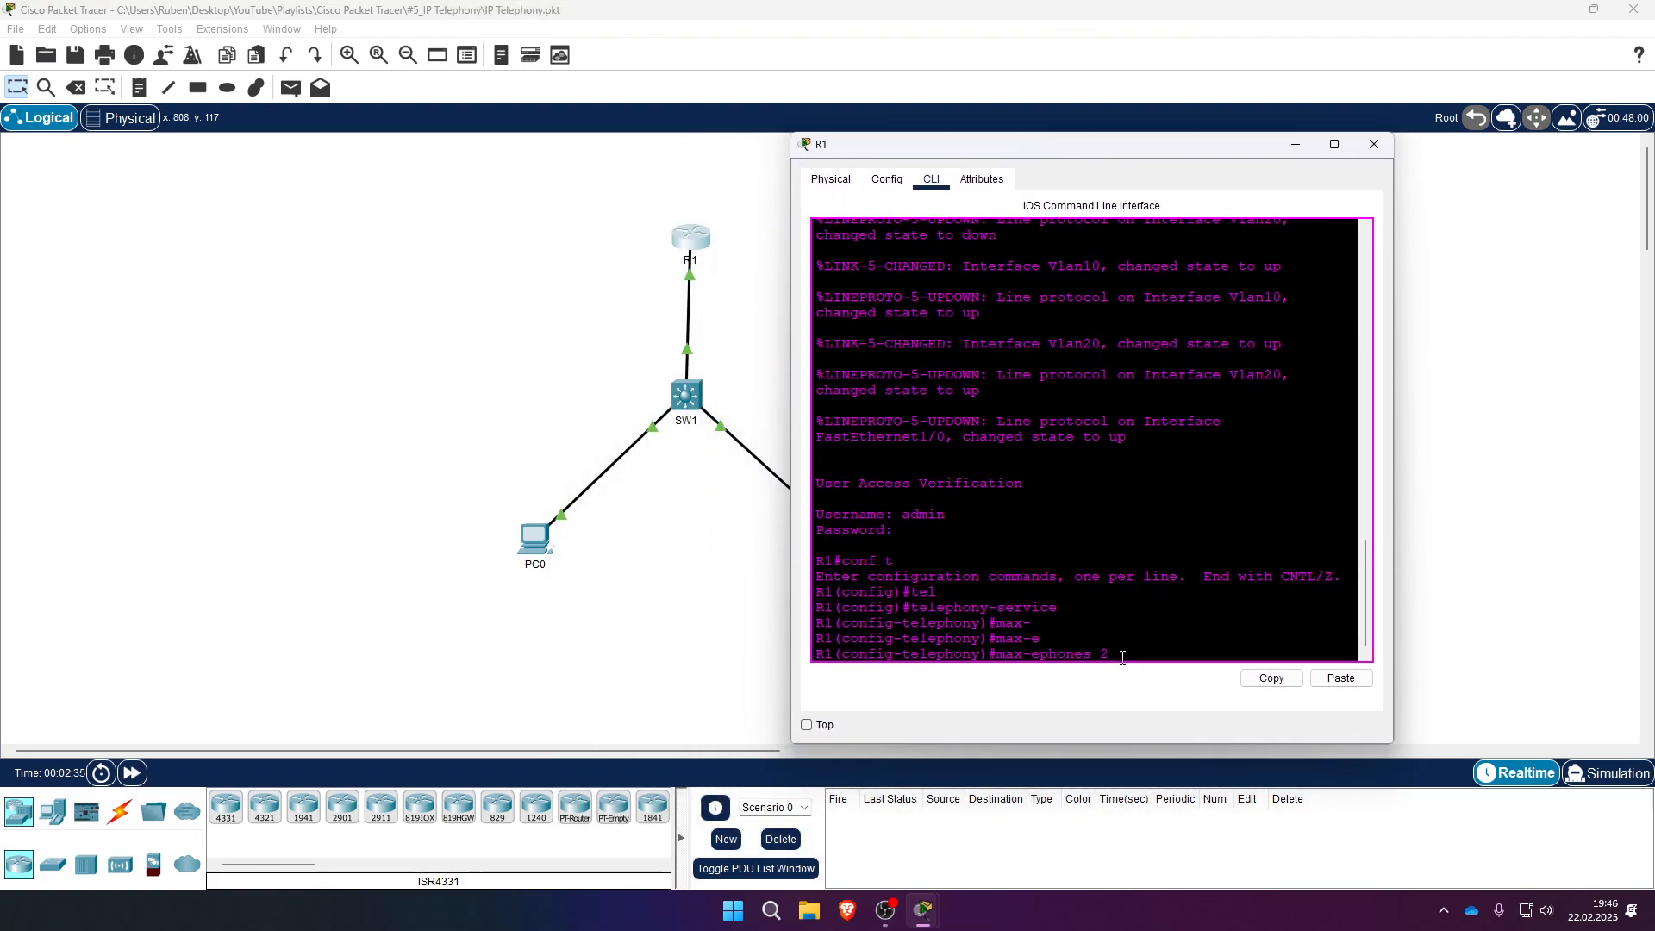
key("Return")
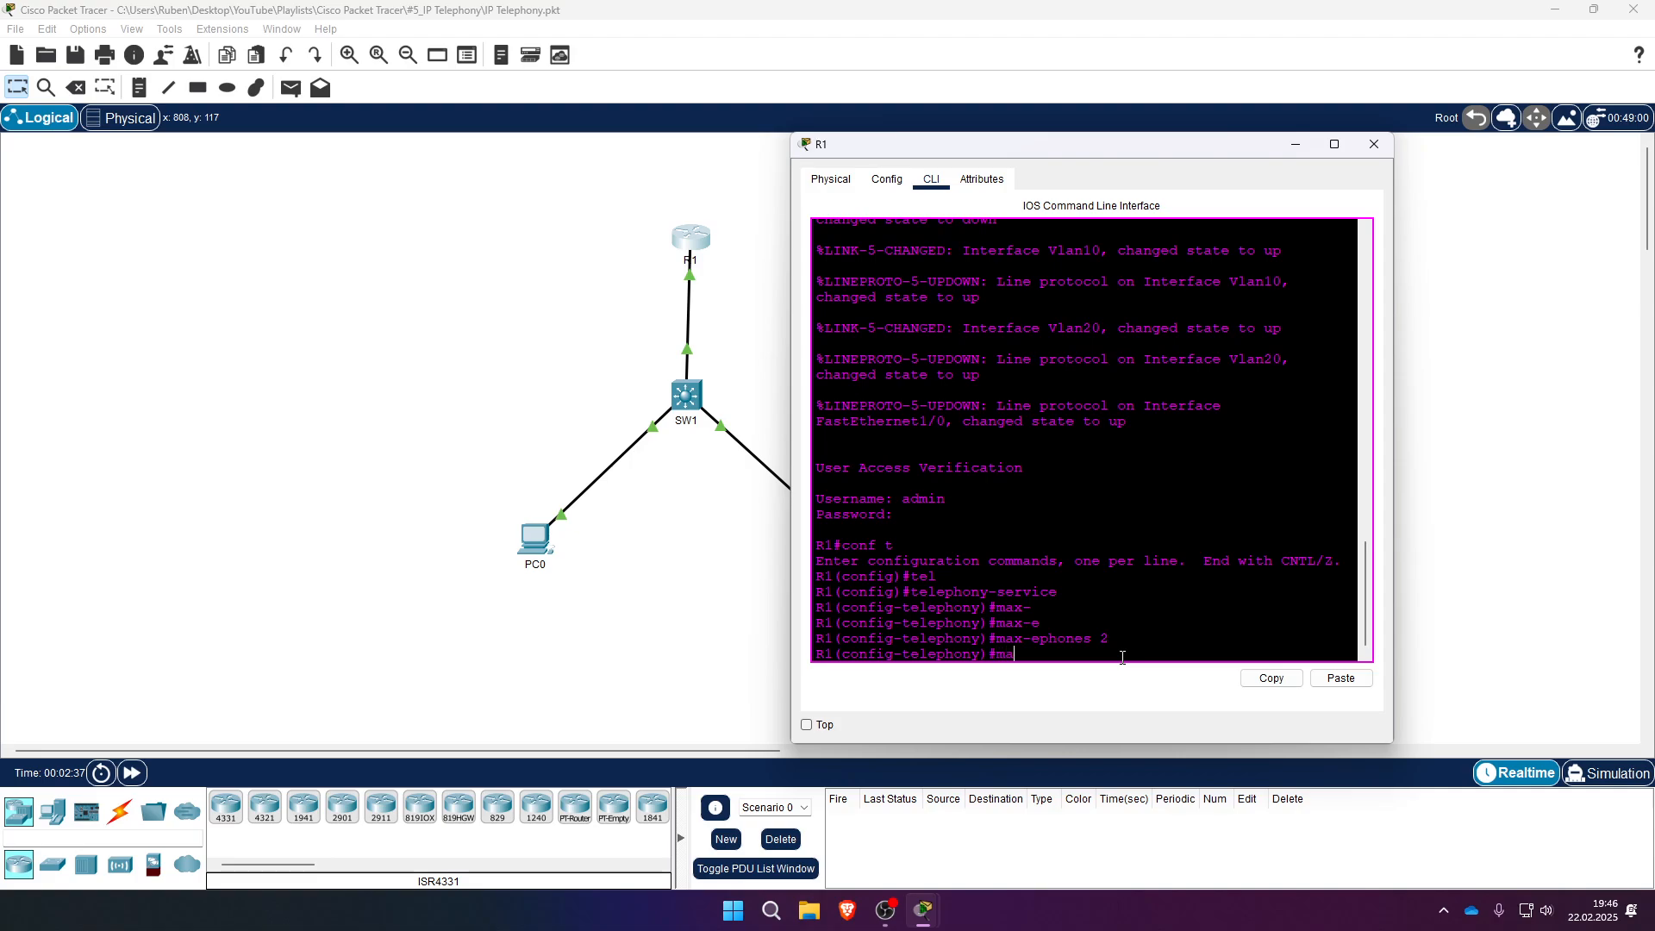
- Limit the telephony service to 2 directory numbers with max-dn 2
type("max-d")
key("Tab")
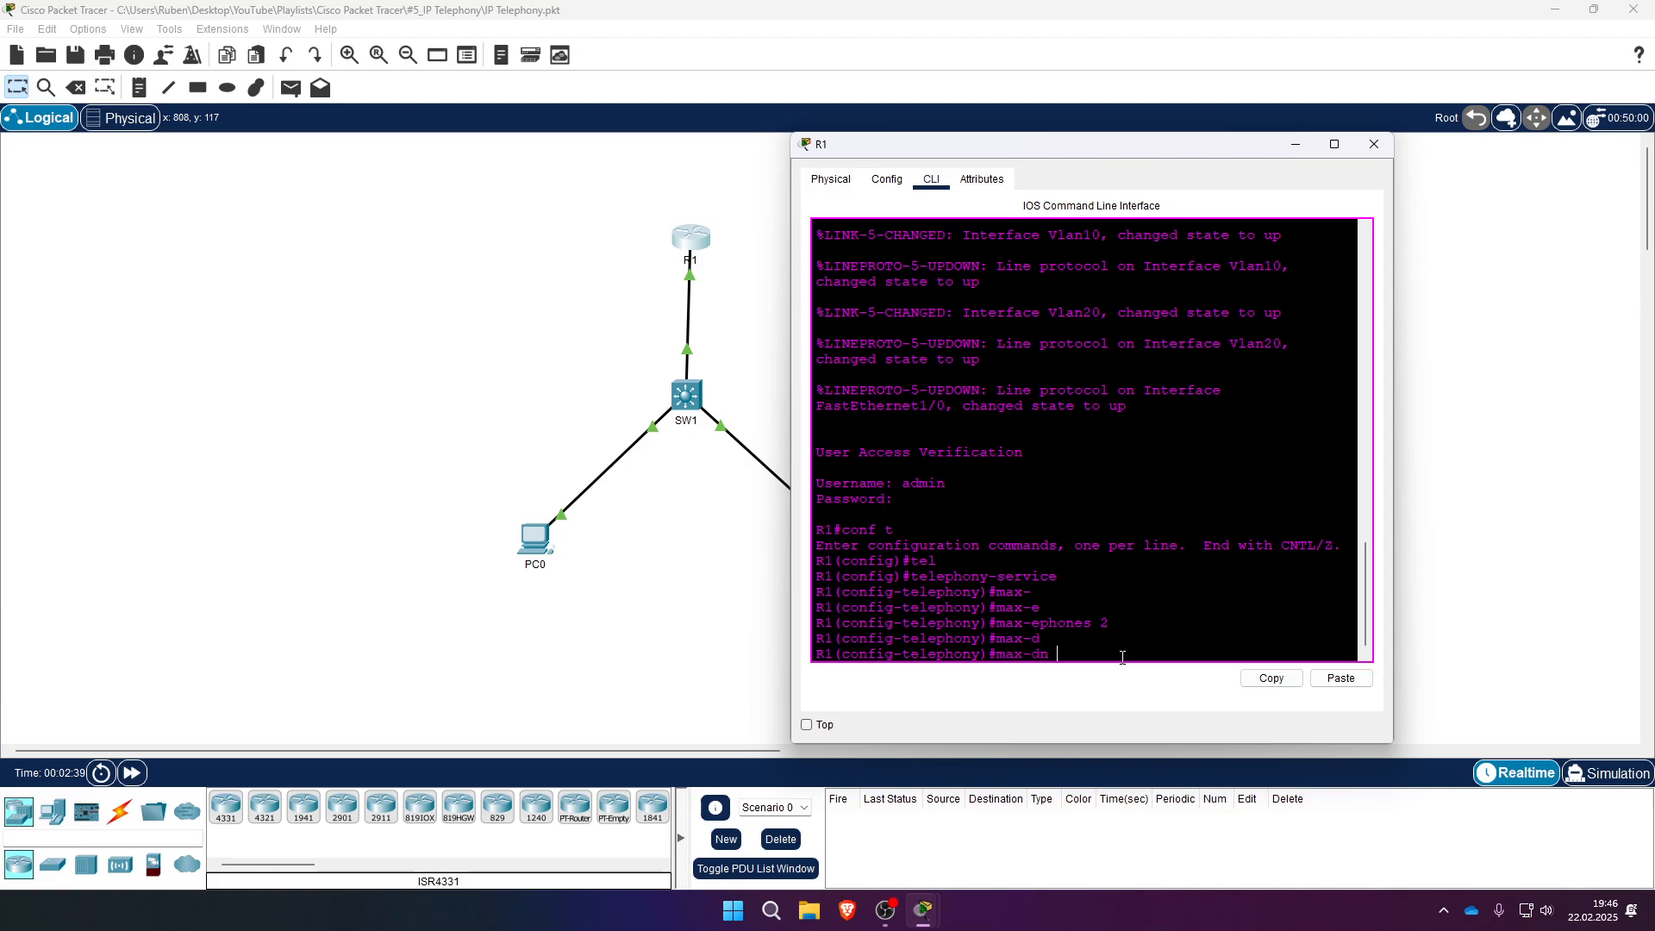
type("2")
left_click_drag(1088, 655, 1000, 659)
left_click(1114, 660)
key("Return")
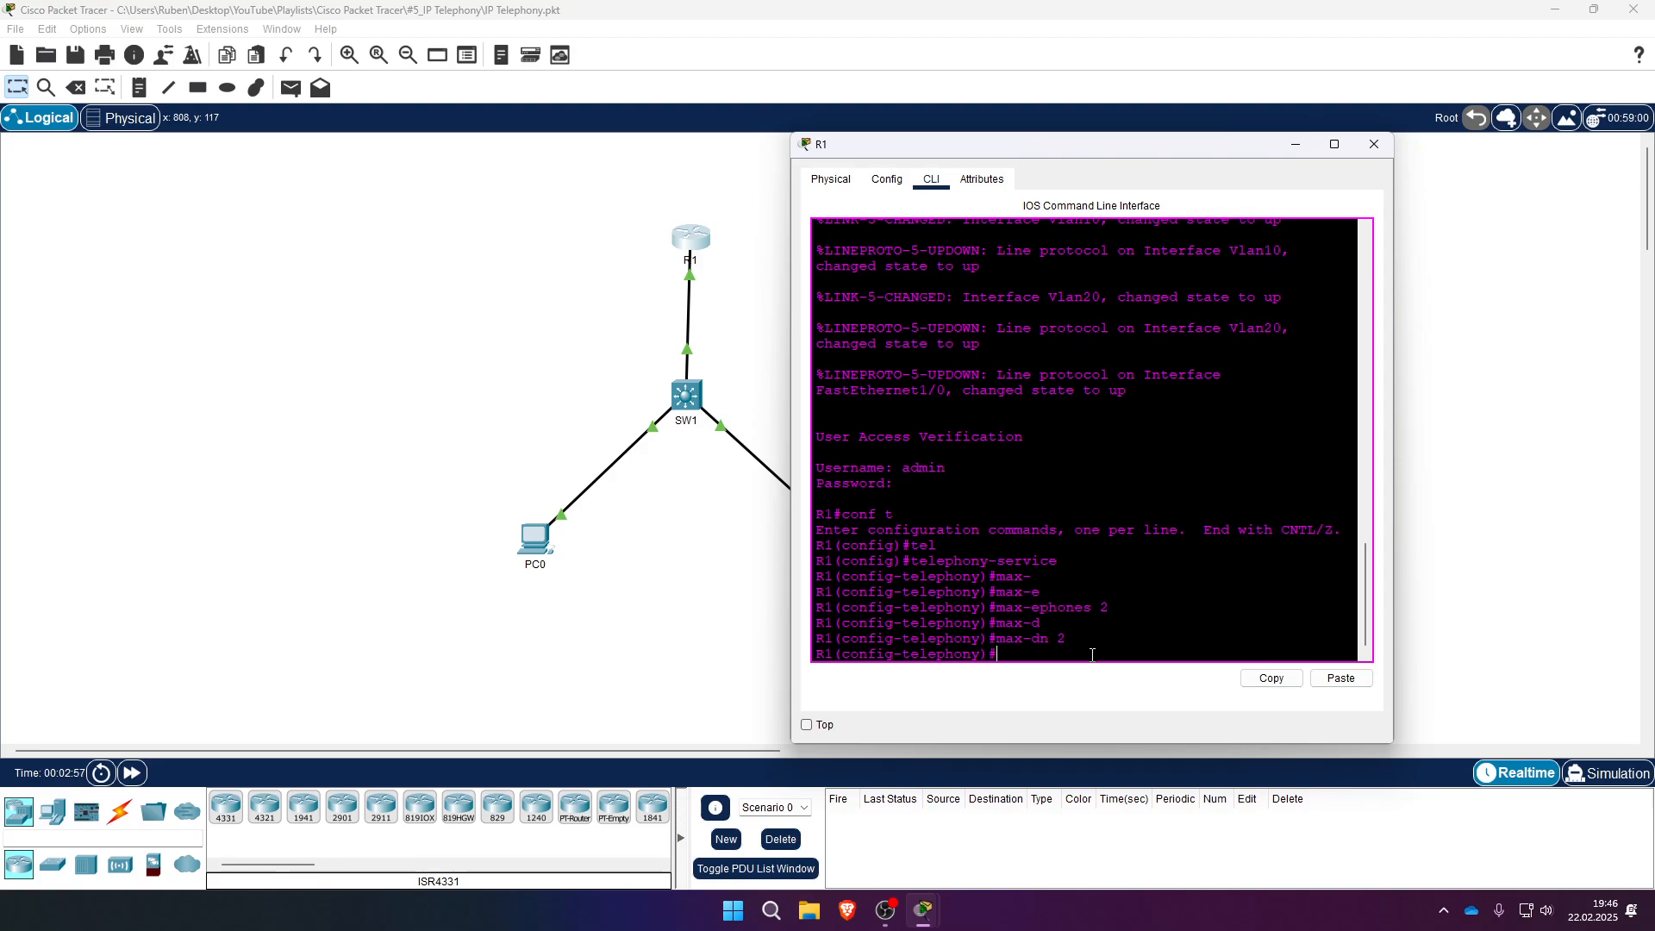
- Apply ip source-address 192.168.3.1 port 2000, then exit telephony-service mode
type("ip sou")
key("Tab")
type("192.168.")
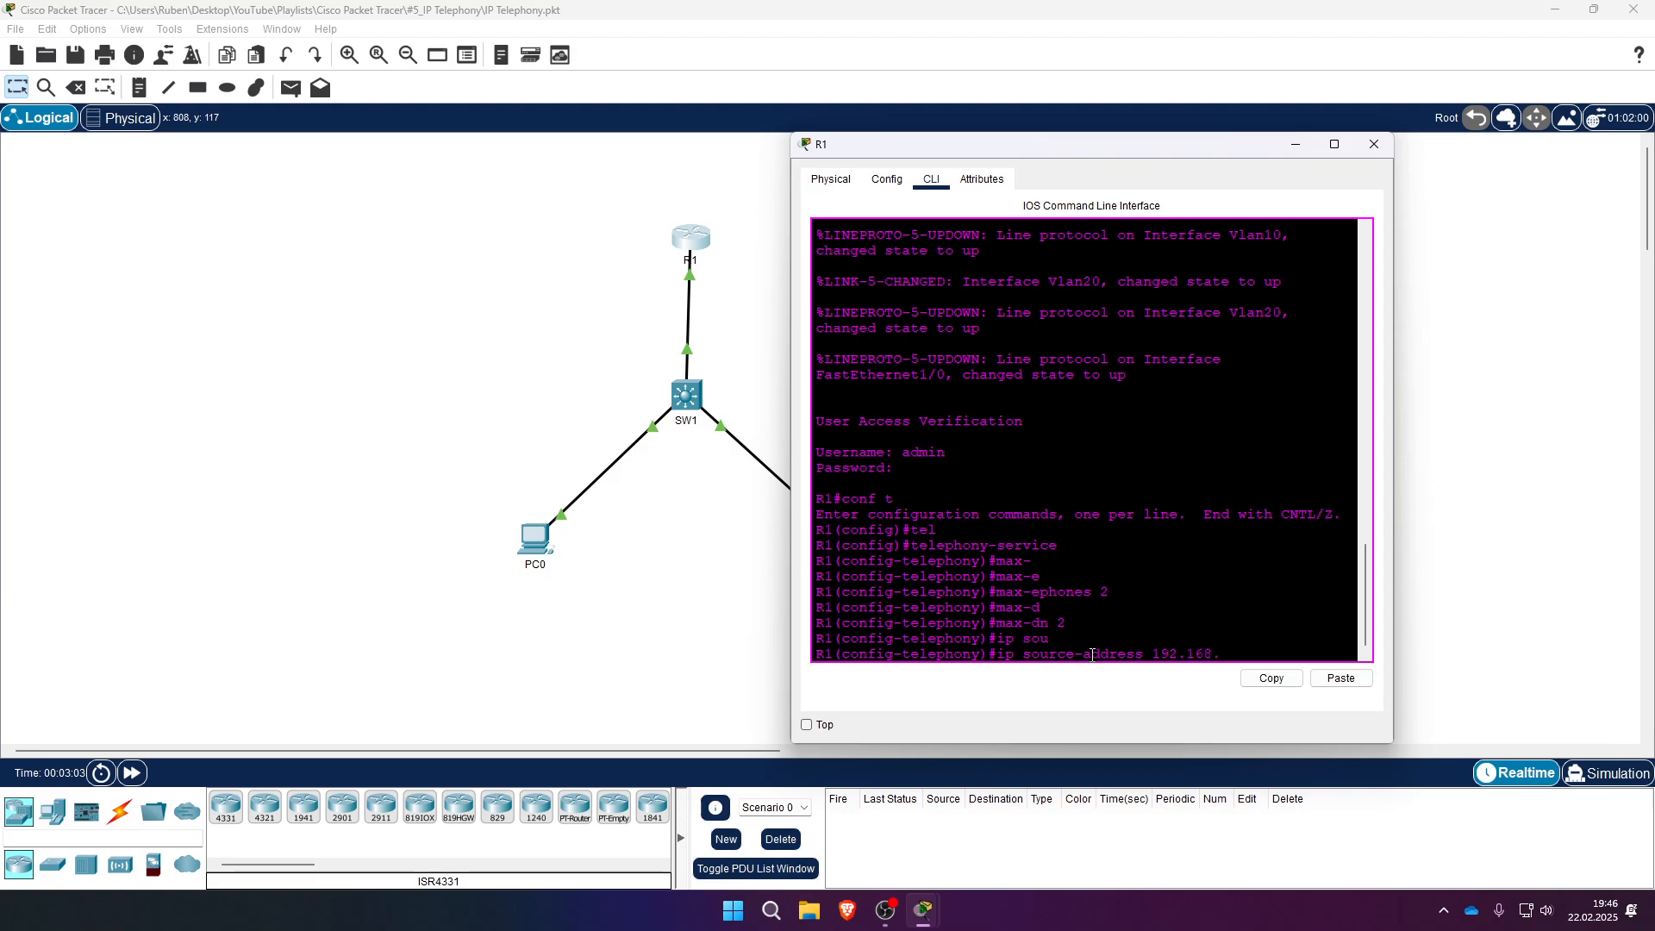
type("3.1")
left_click_drag(1225, 653, 1233, 655)
left_click_drag(910, 158, 1050, 159)
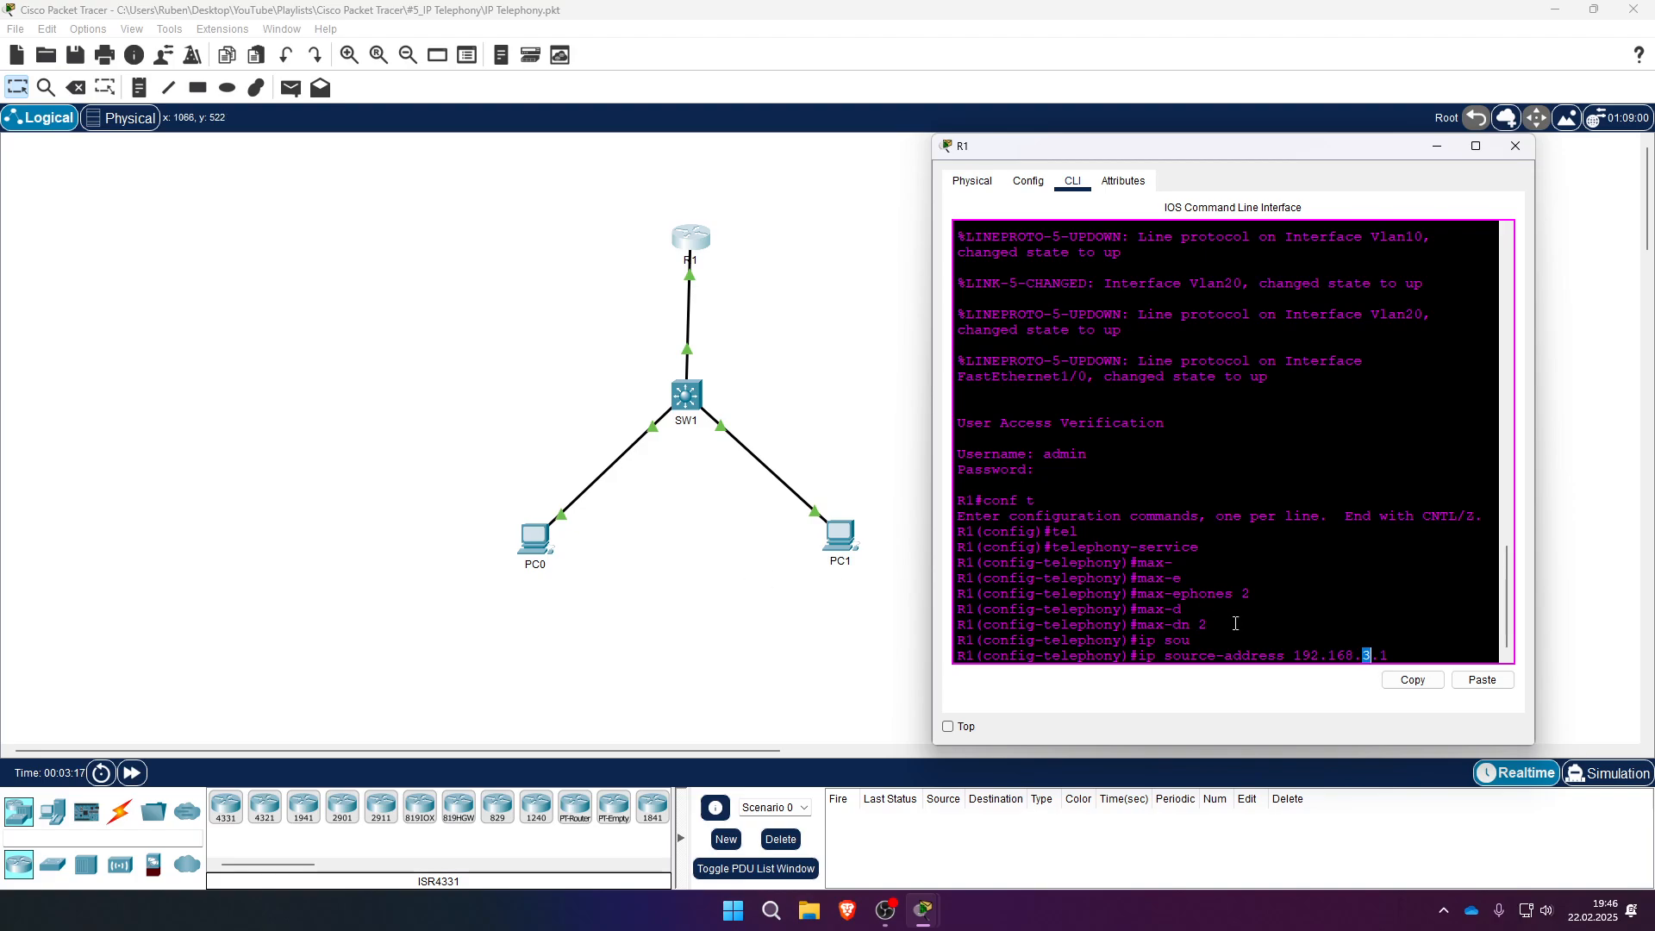
double_click(1369, 654)
left_click(1390, 651)
type("po")
key("Tab")
type("2000")
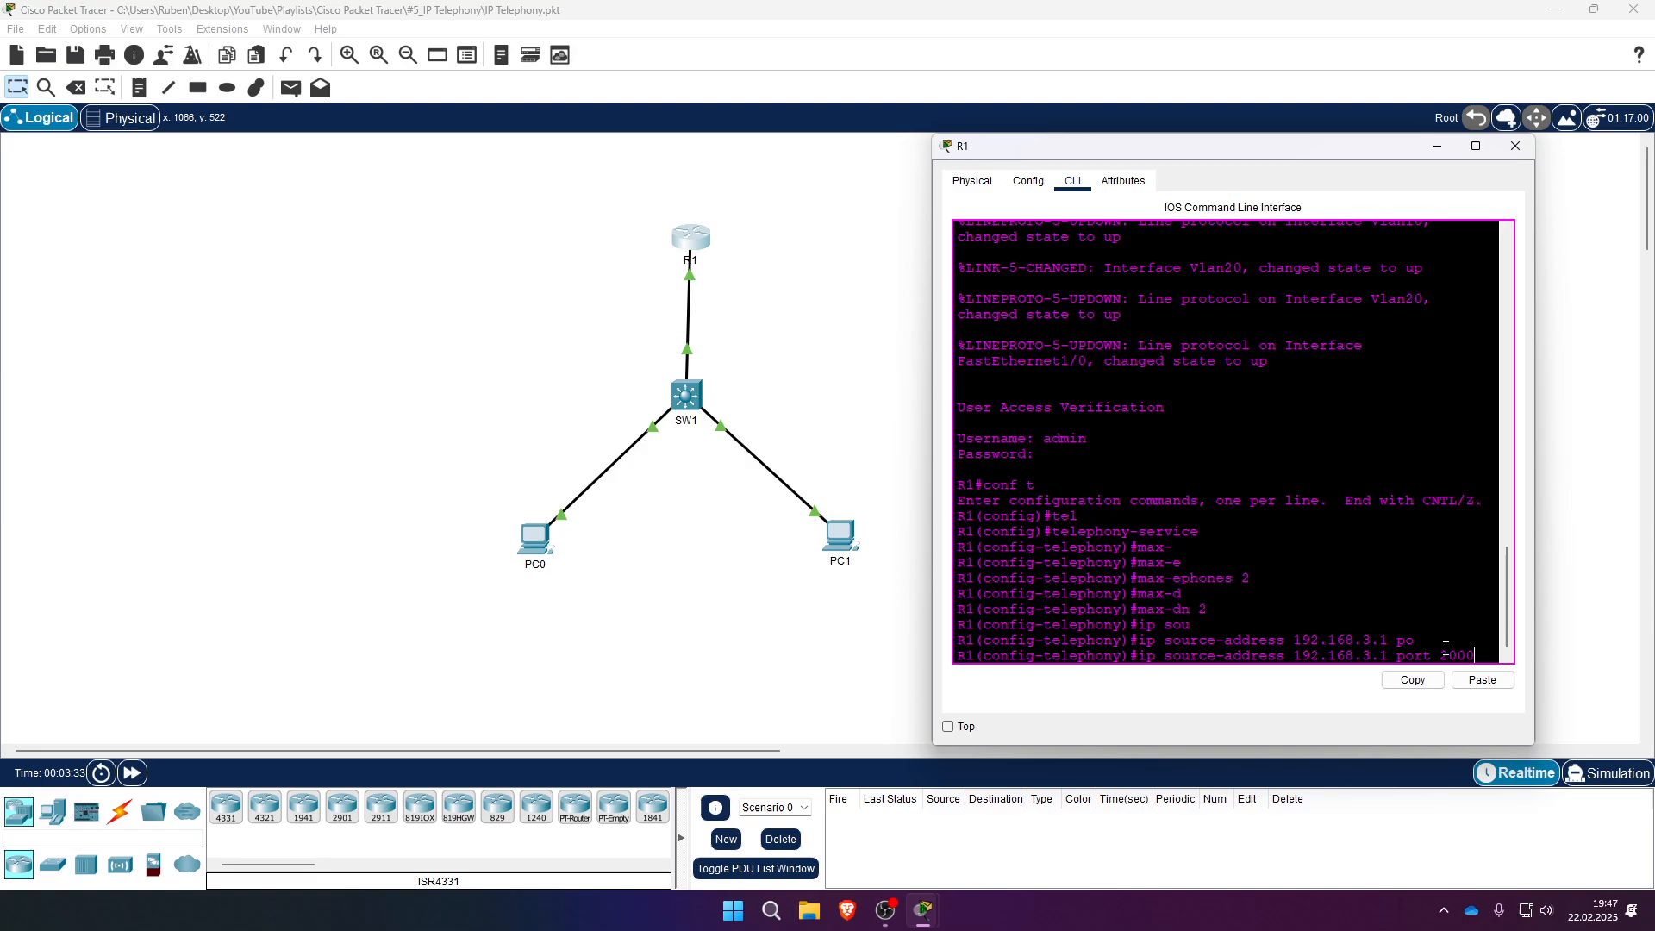
key("Return")
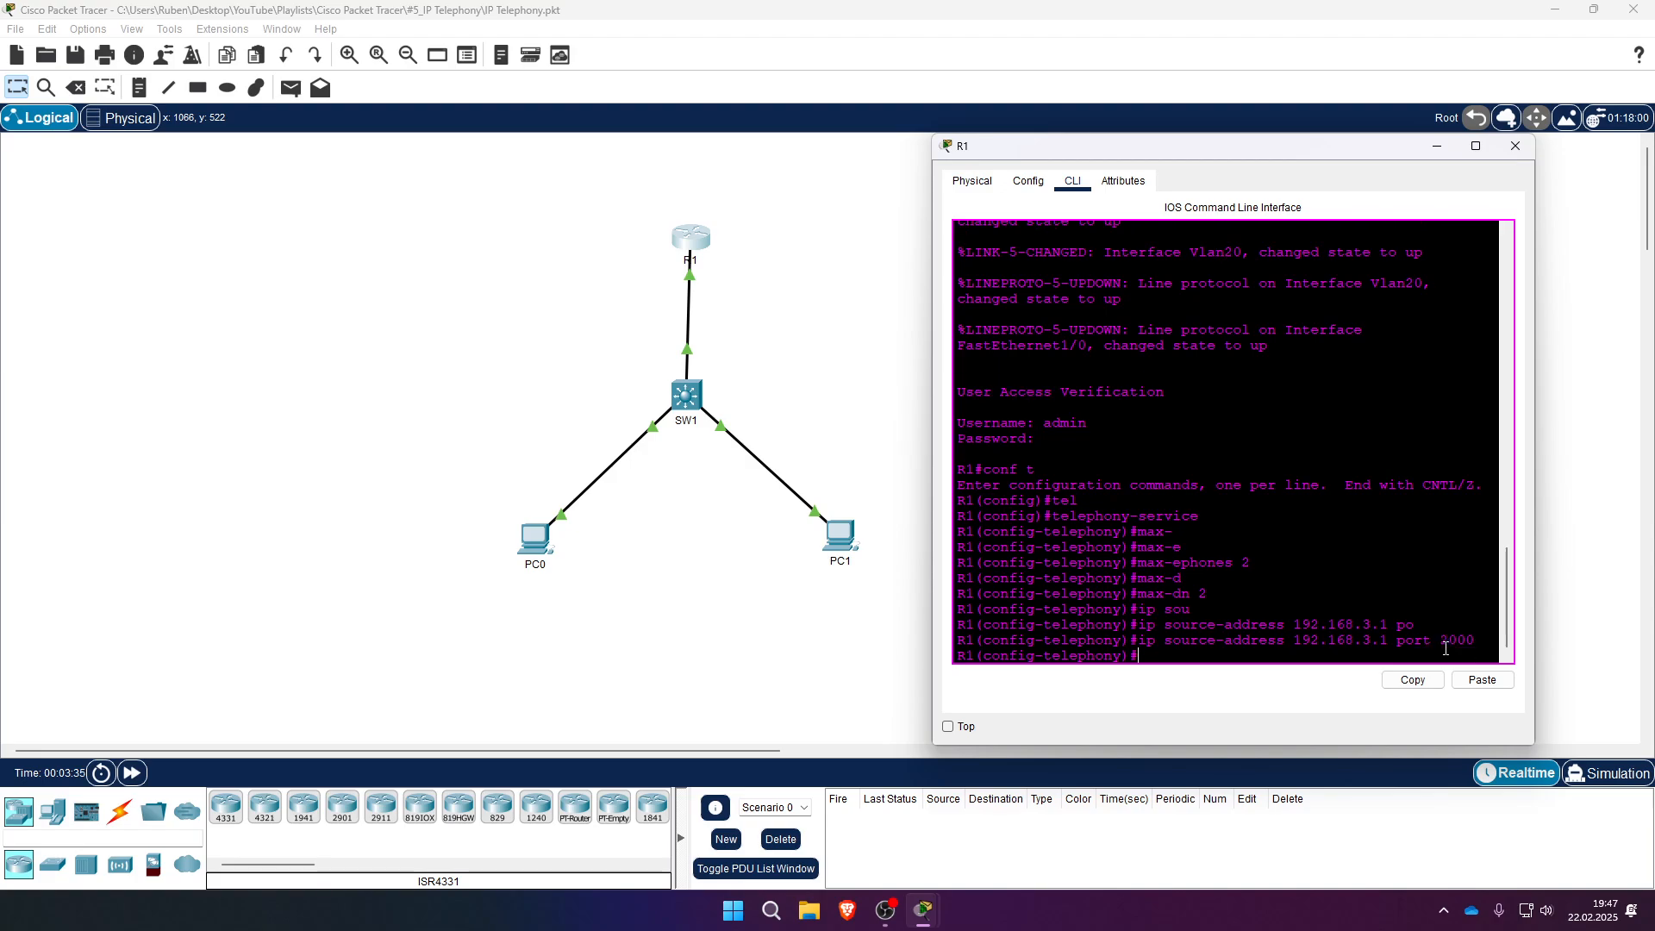
type("exi")
key("Return")
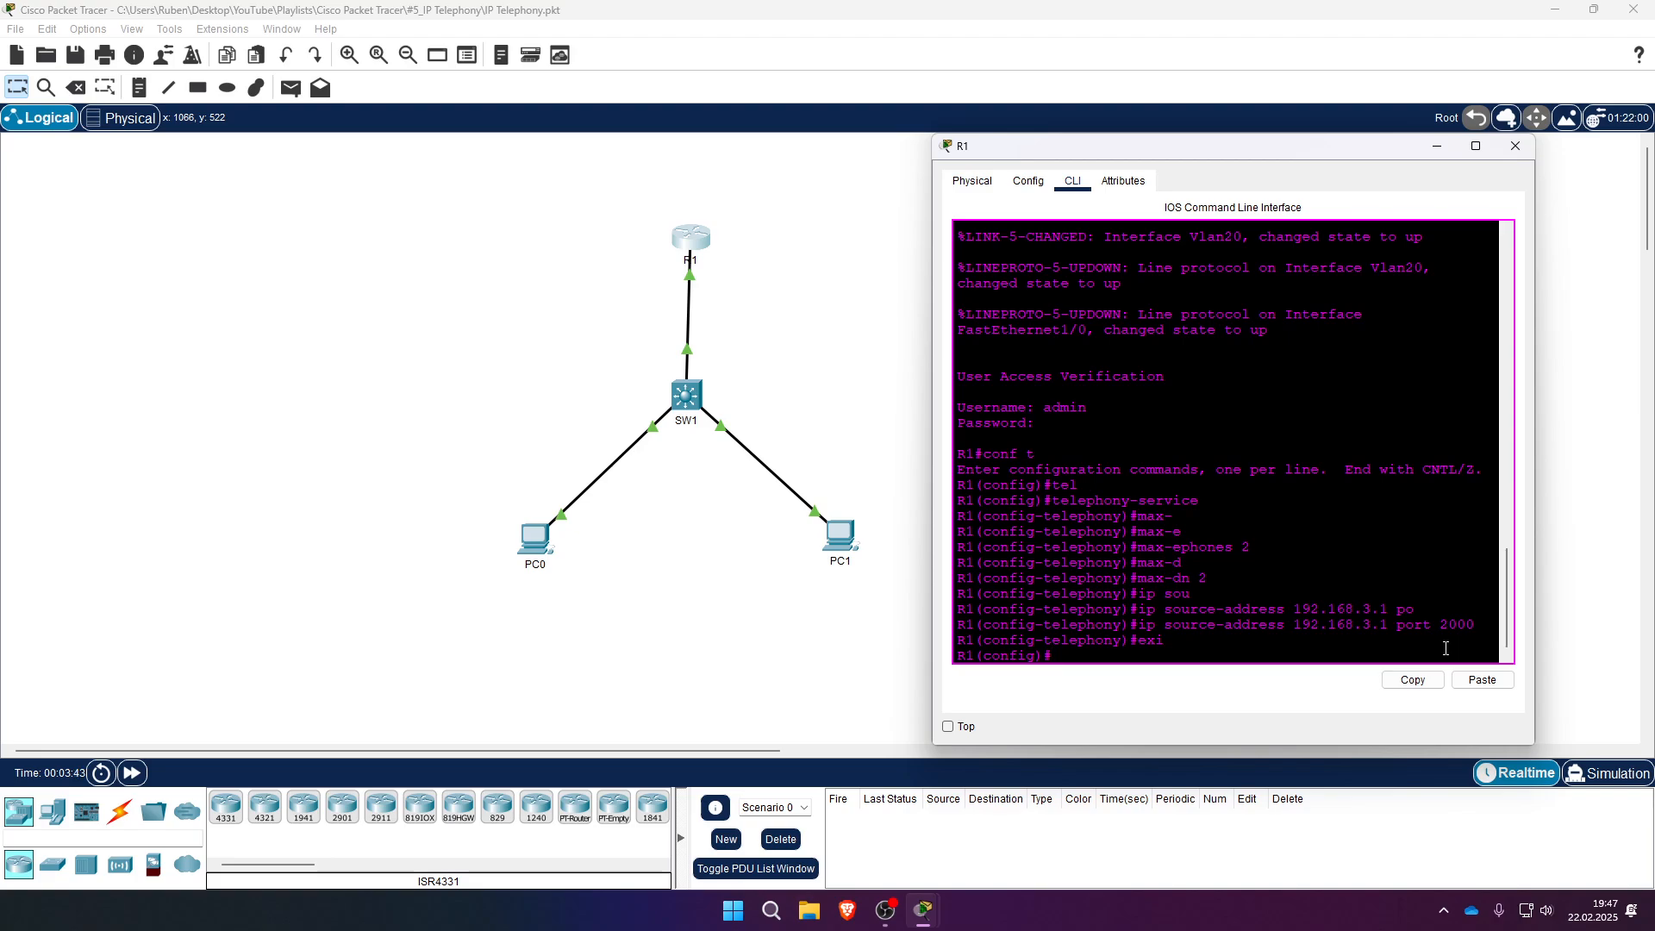
- Create ephone-dn 1 with extension number 101
type("epho")
key("Tab")
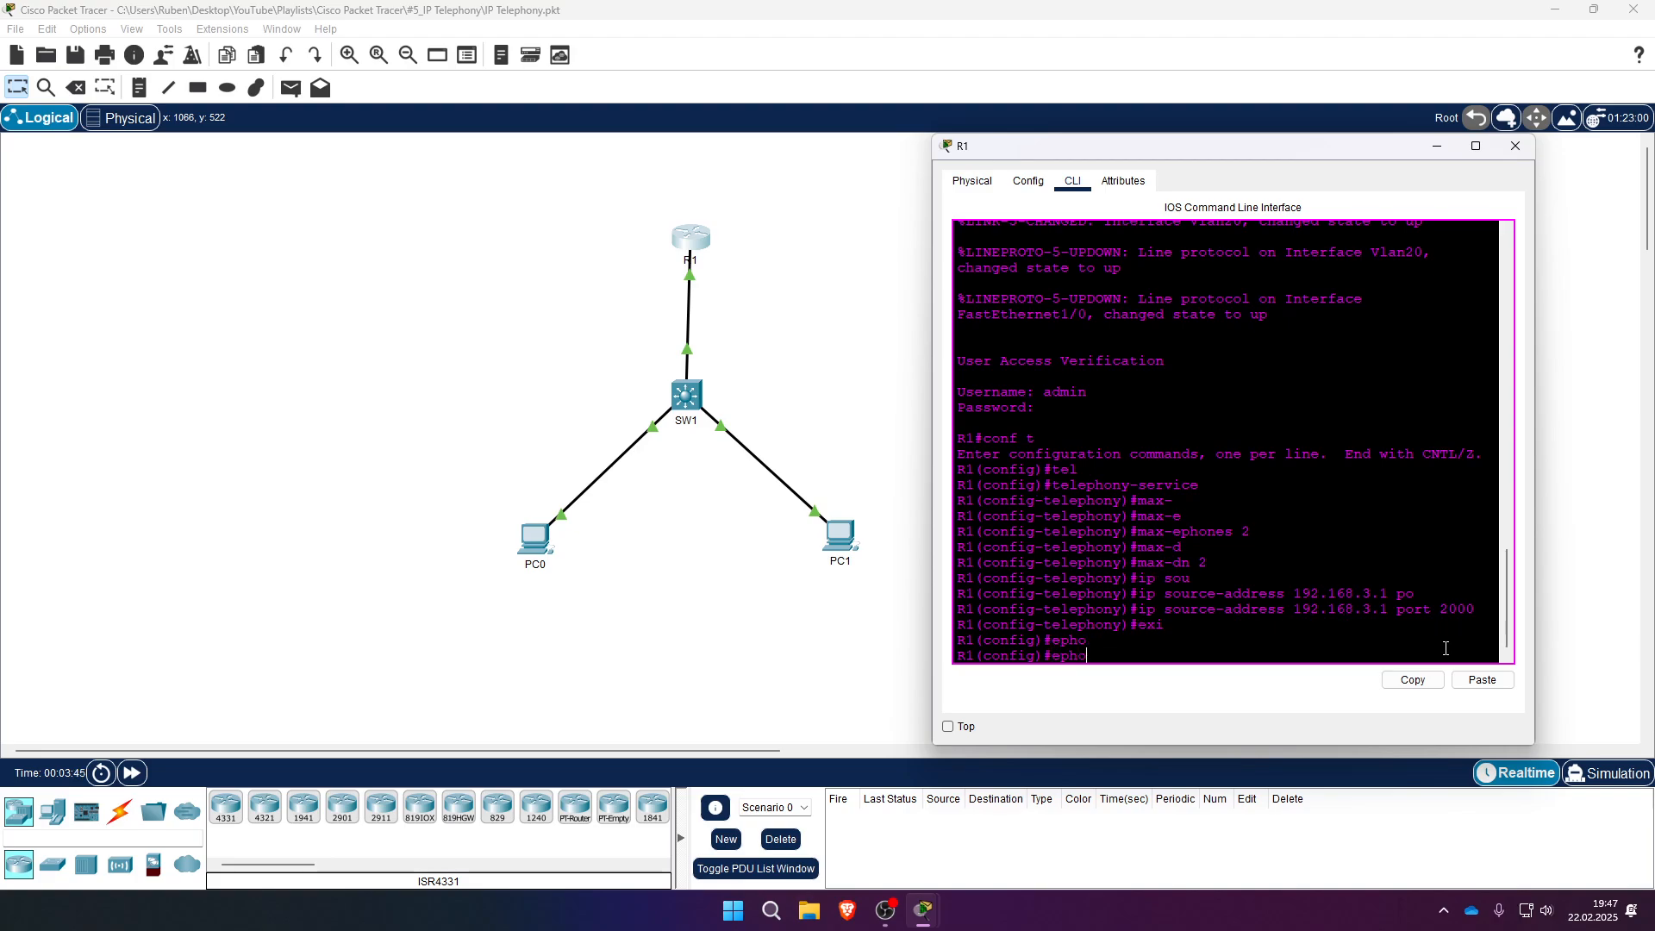
type("ne-d")
key("Tab")
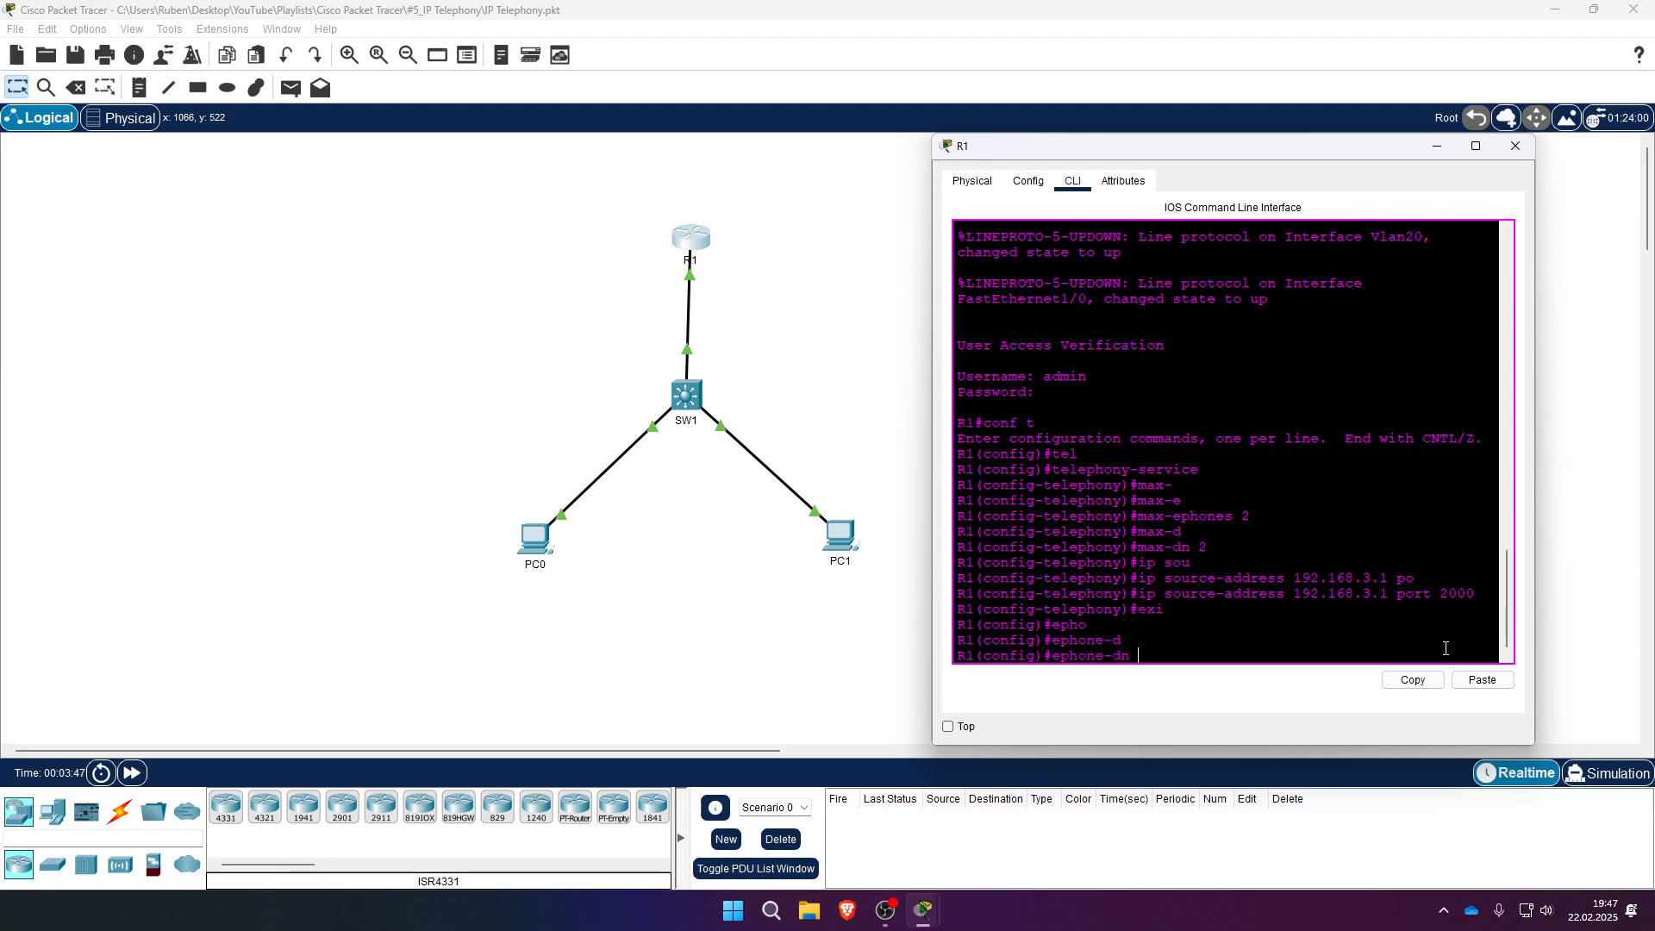
type("1")
key("Return")
key("Return")
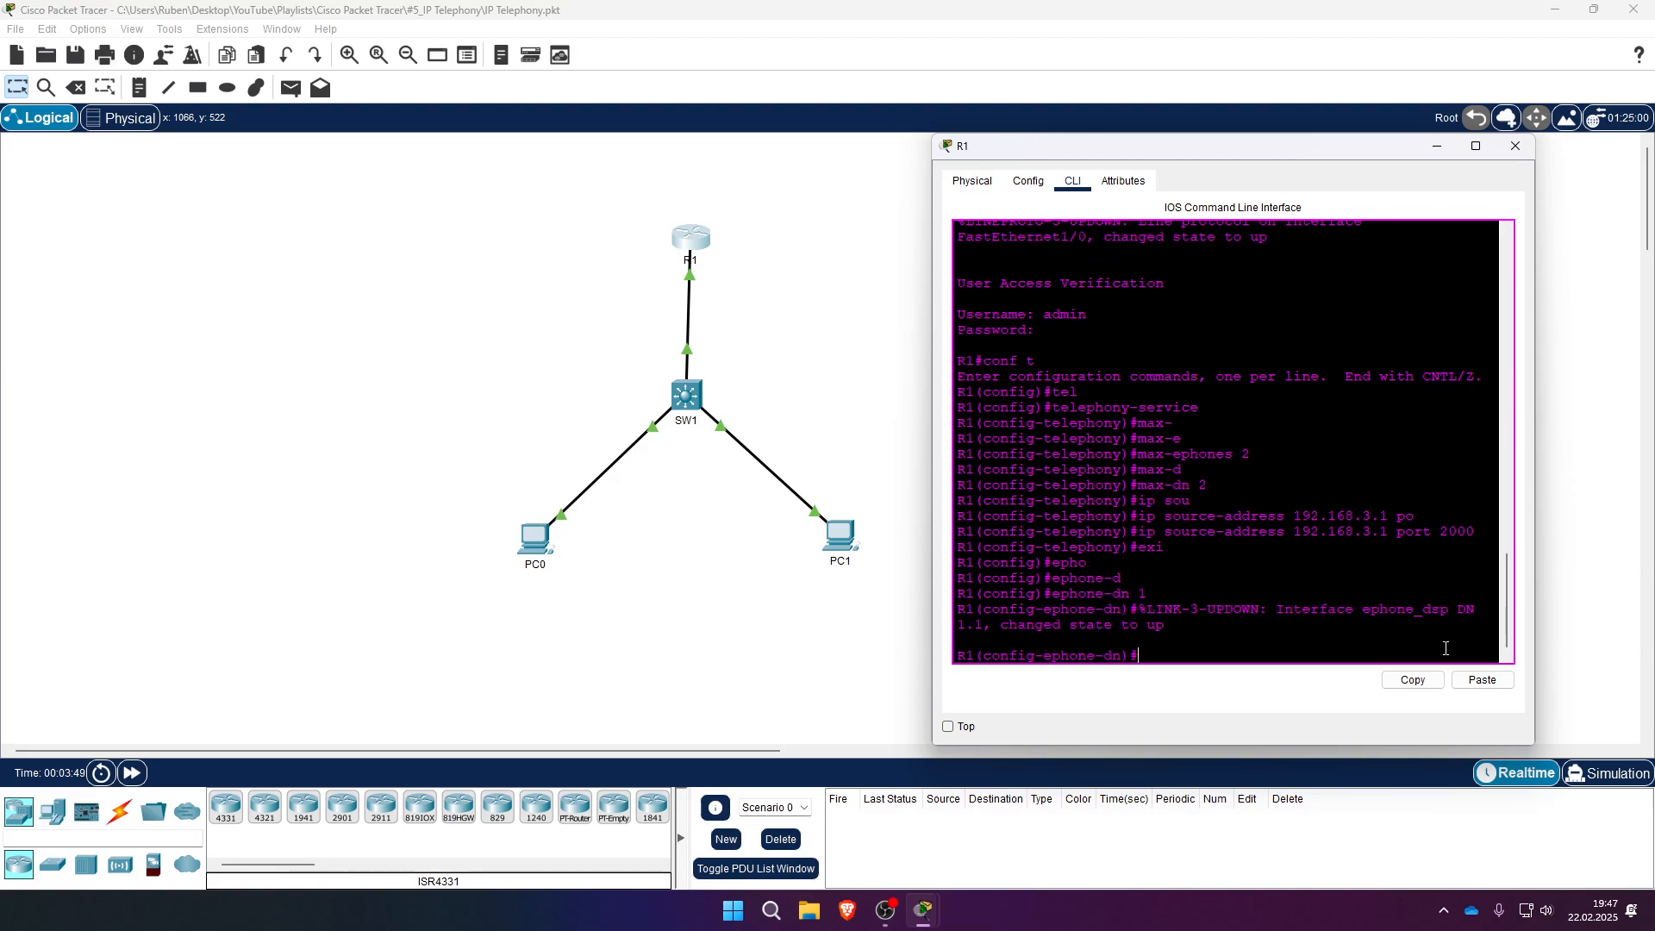
type("num")
key("Tab")
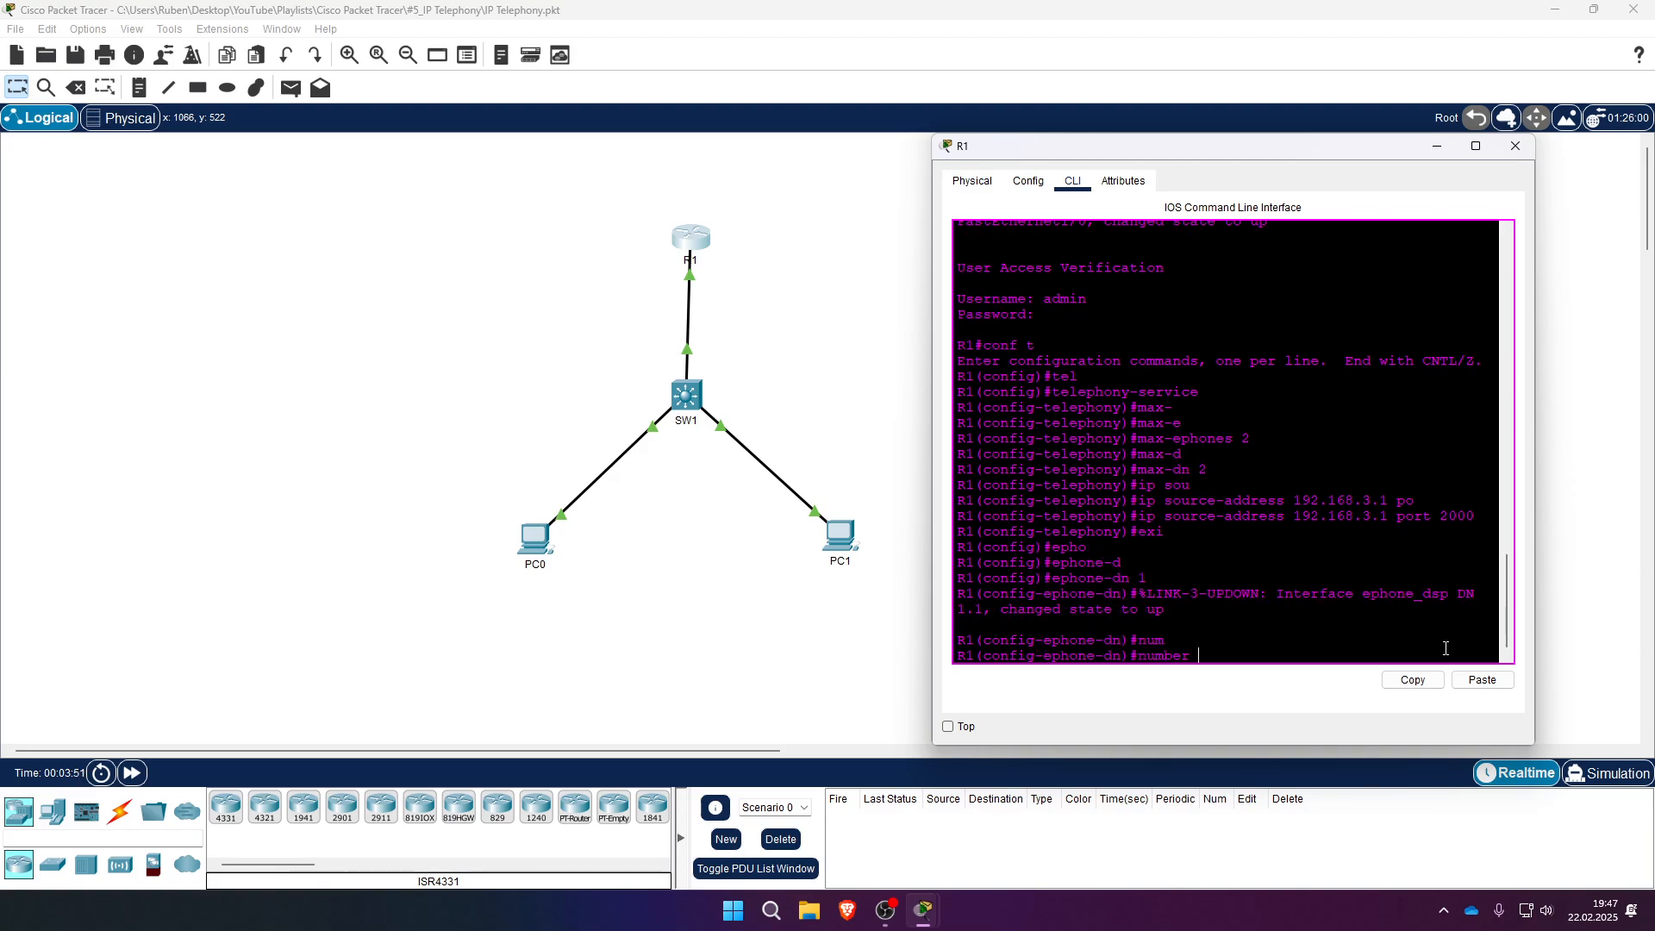
type("101")
key("Return")
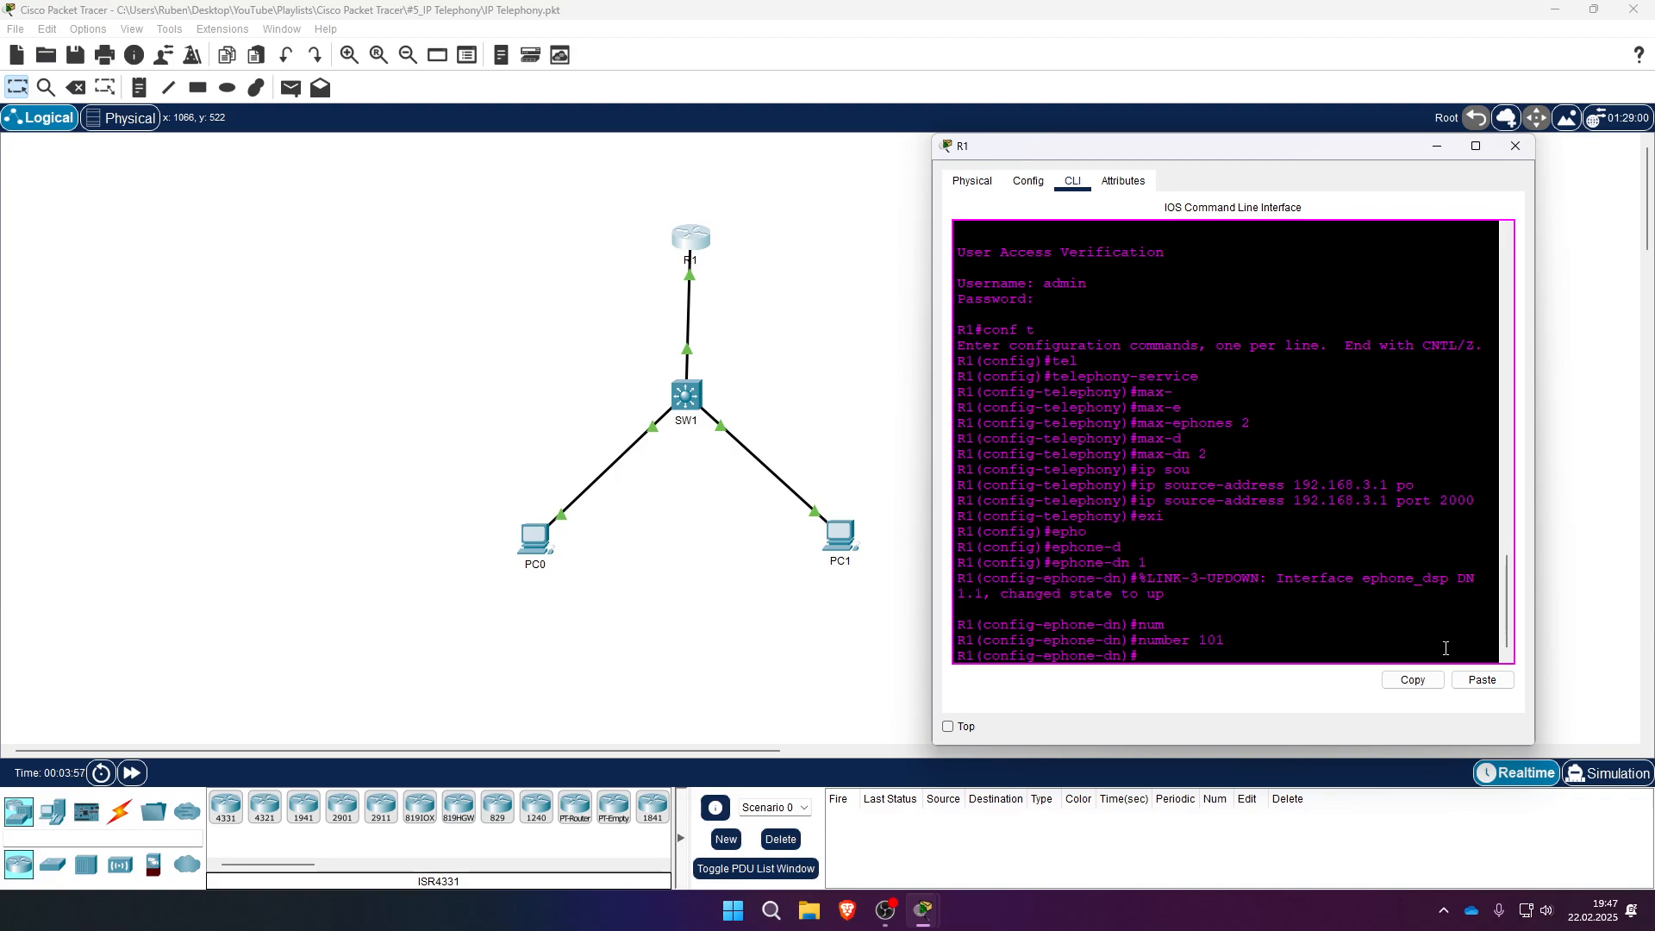
- Create ephone 1 as a type 7960 phone
type("ephone 1")
key("Return")
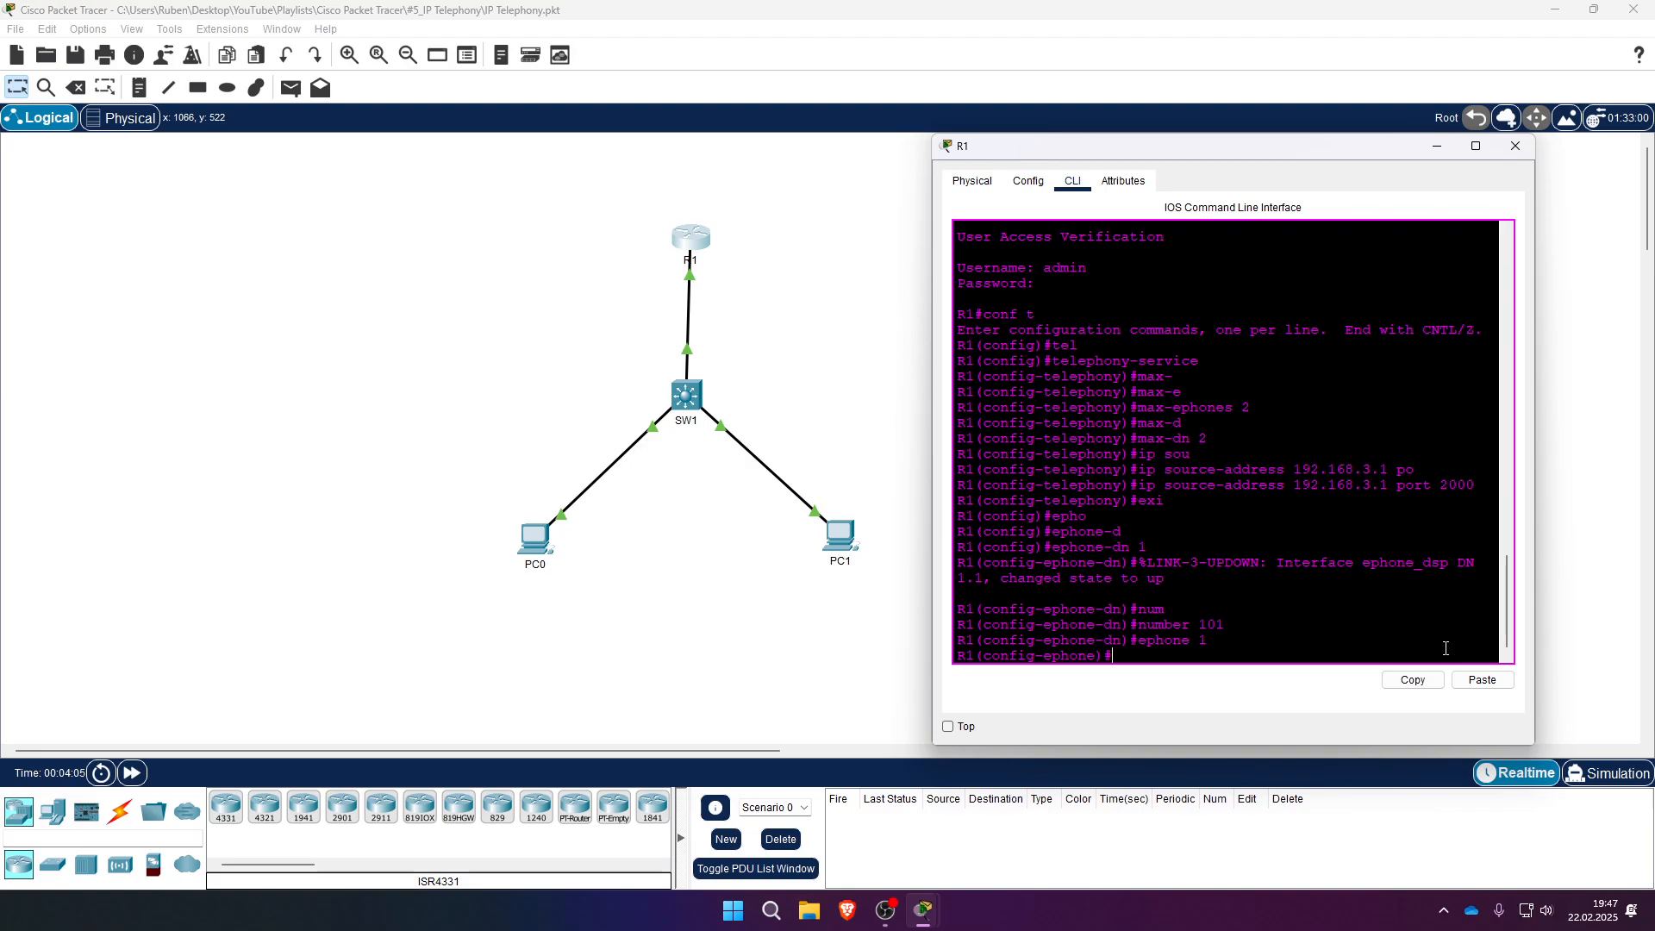
type("type 7960")
key("Return")
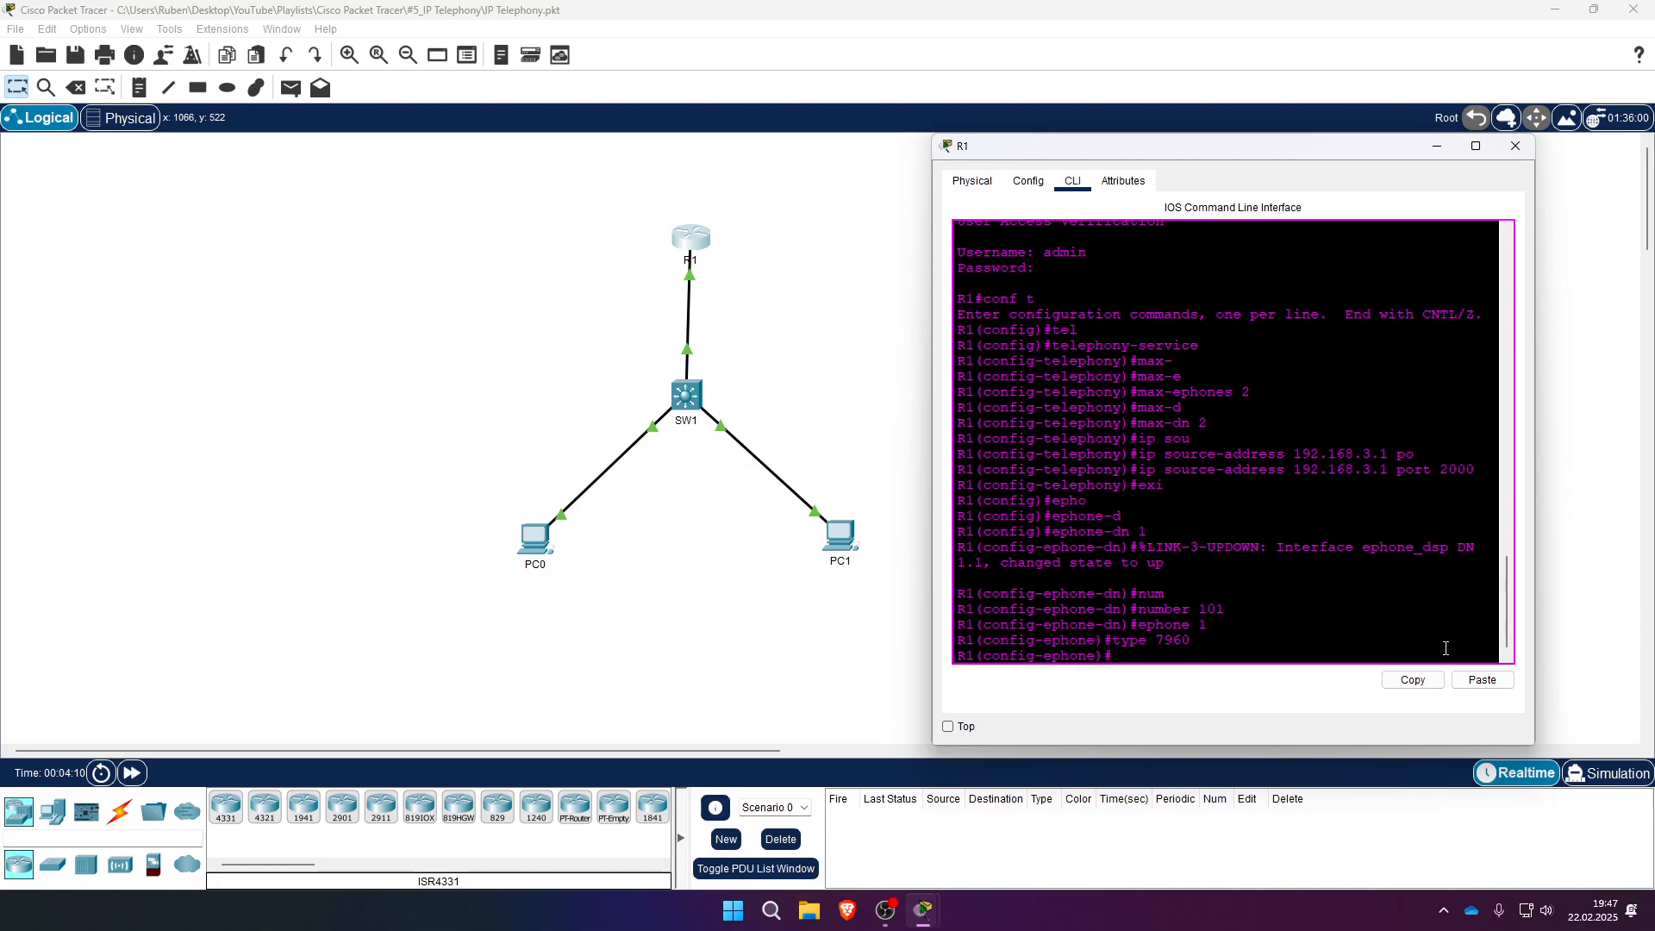
type("mac")
key("Tab")
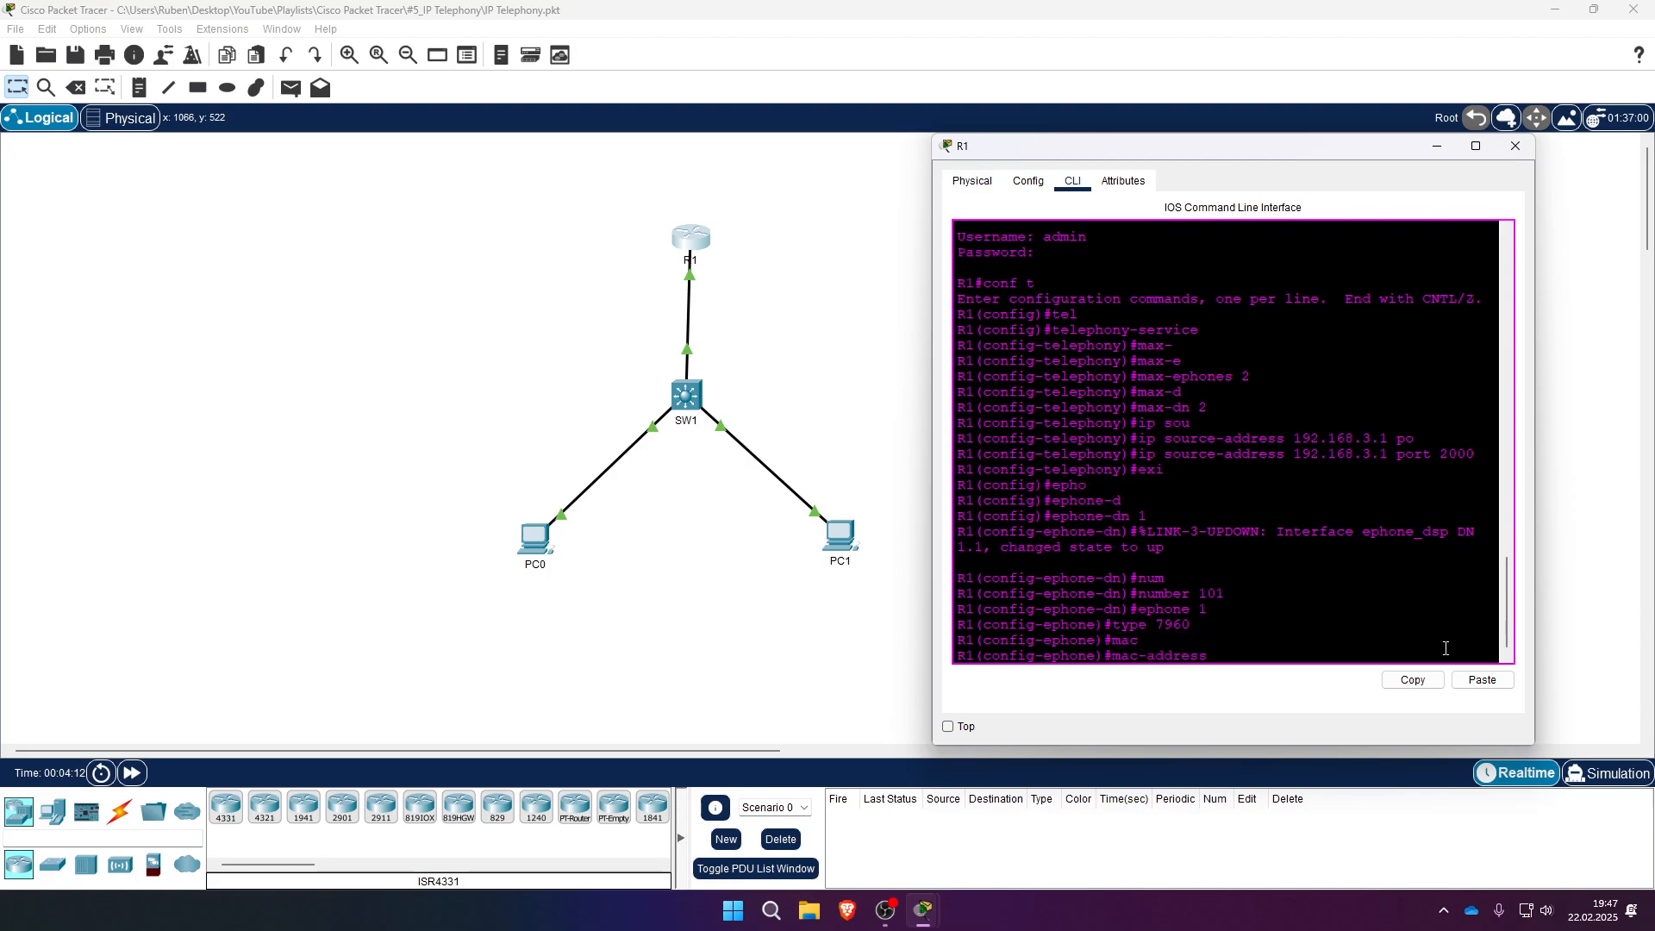
- Place a 7960 IP phone to the left of SW1
left_click(52, 811)
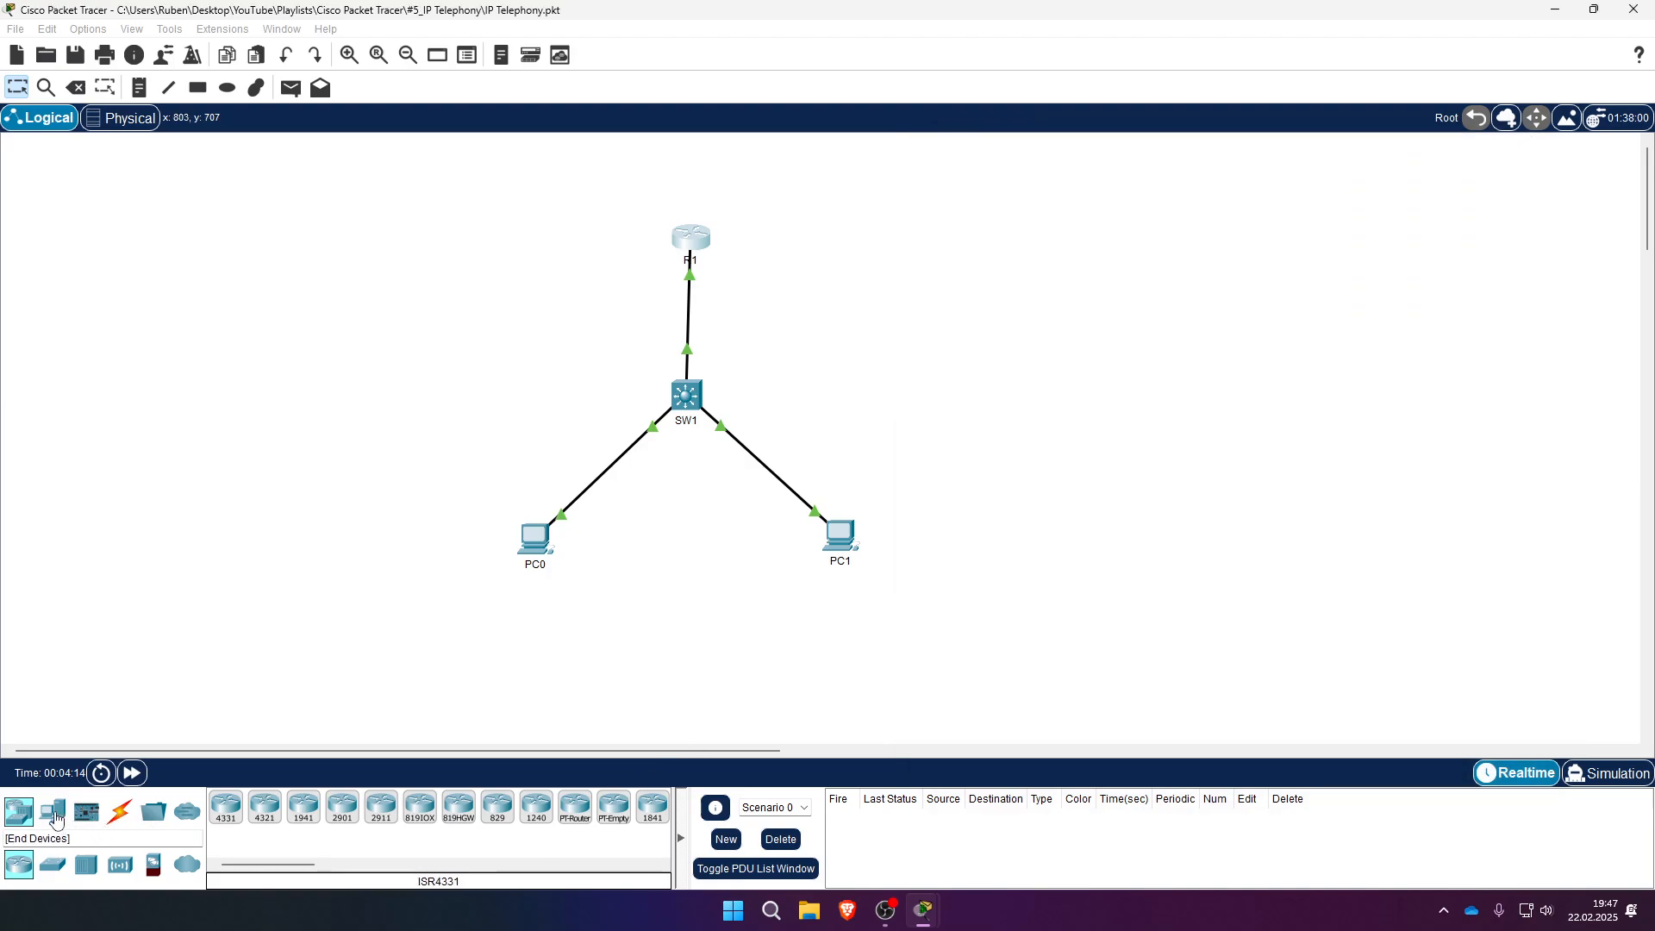
left_click(459, 807)
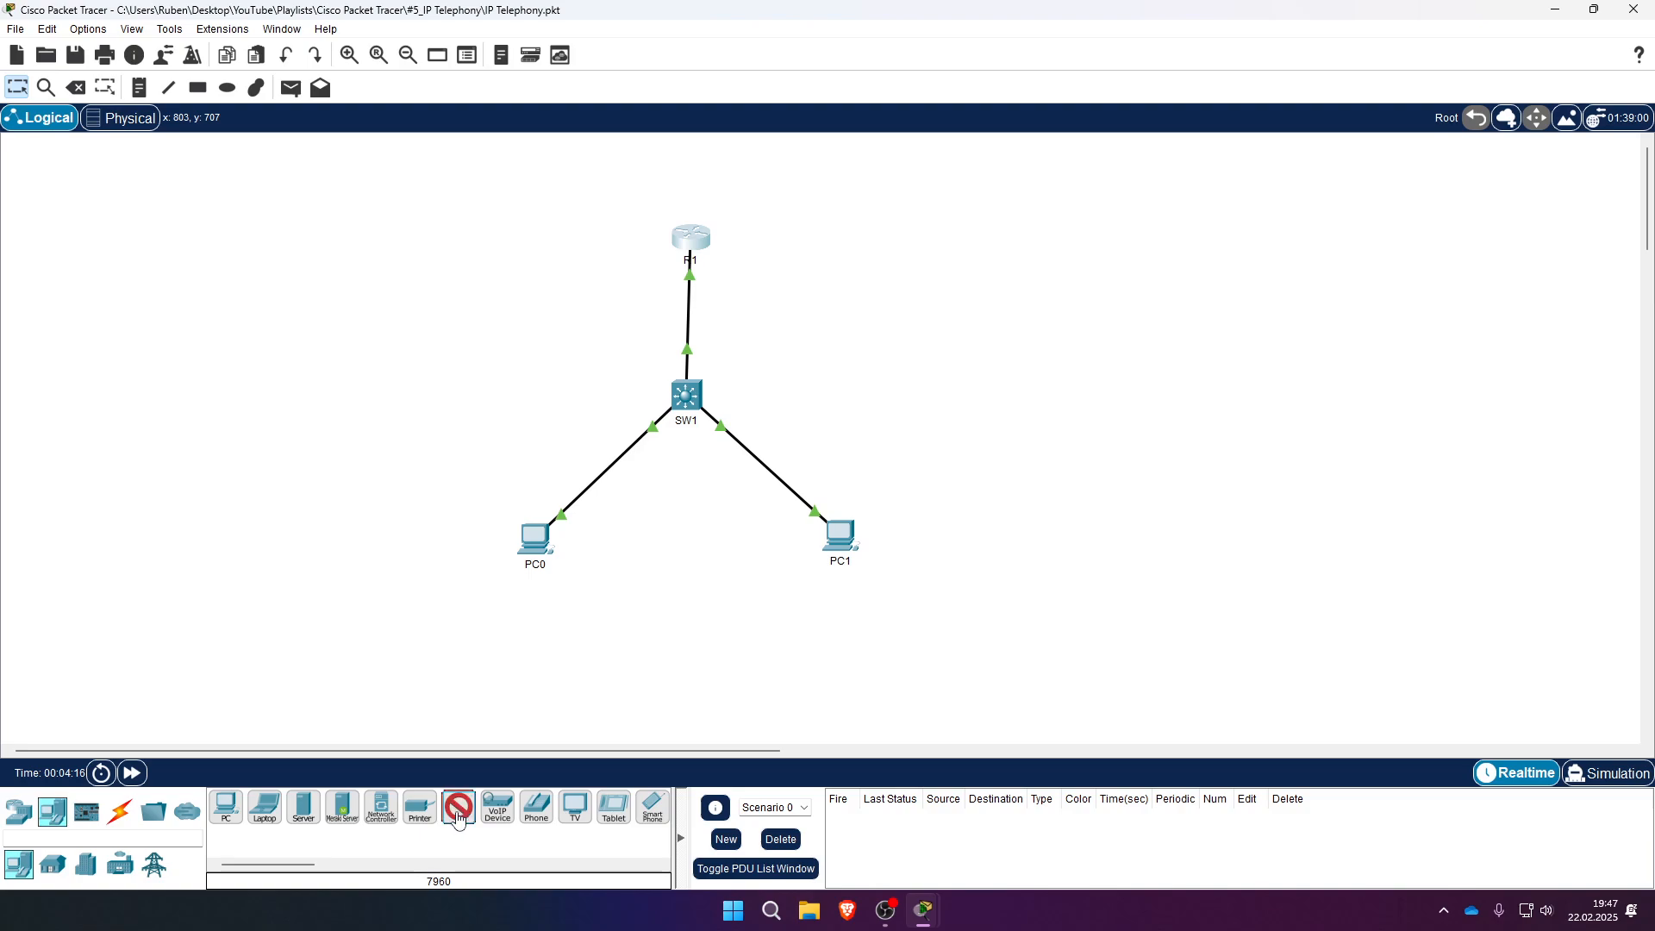
left_click(374, 374)
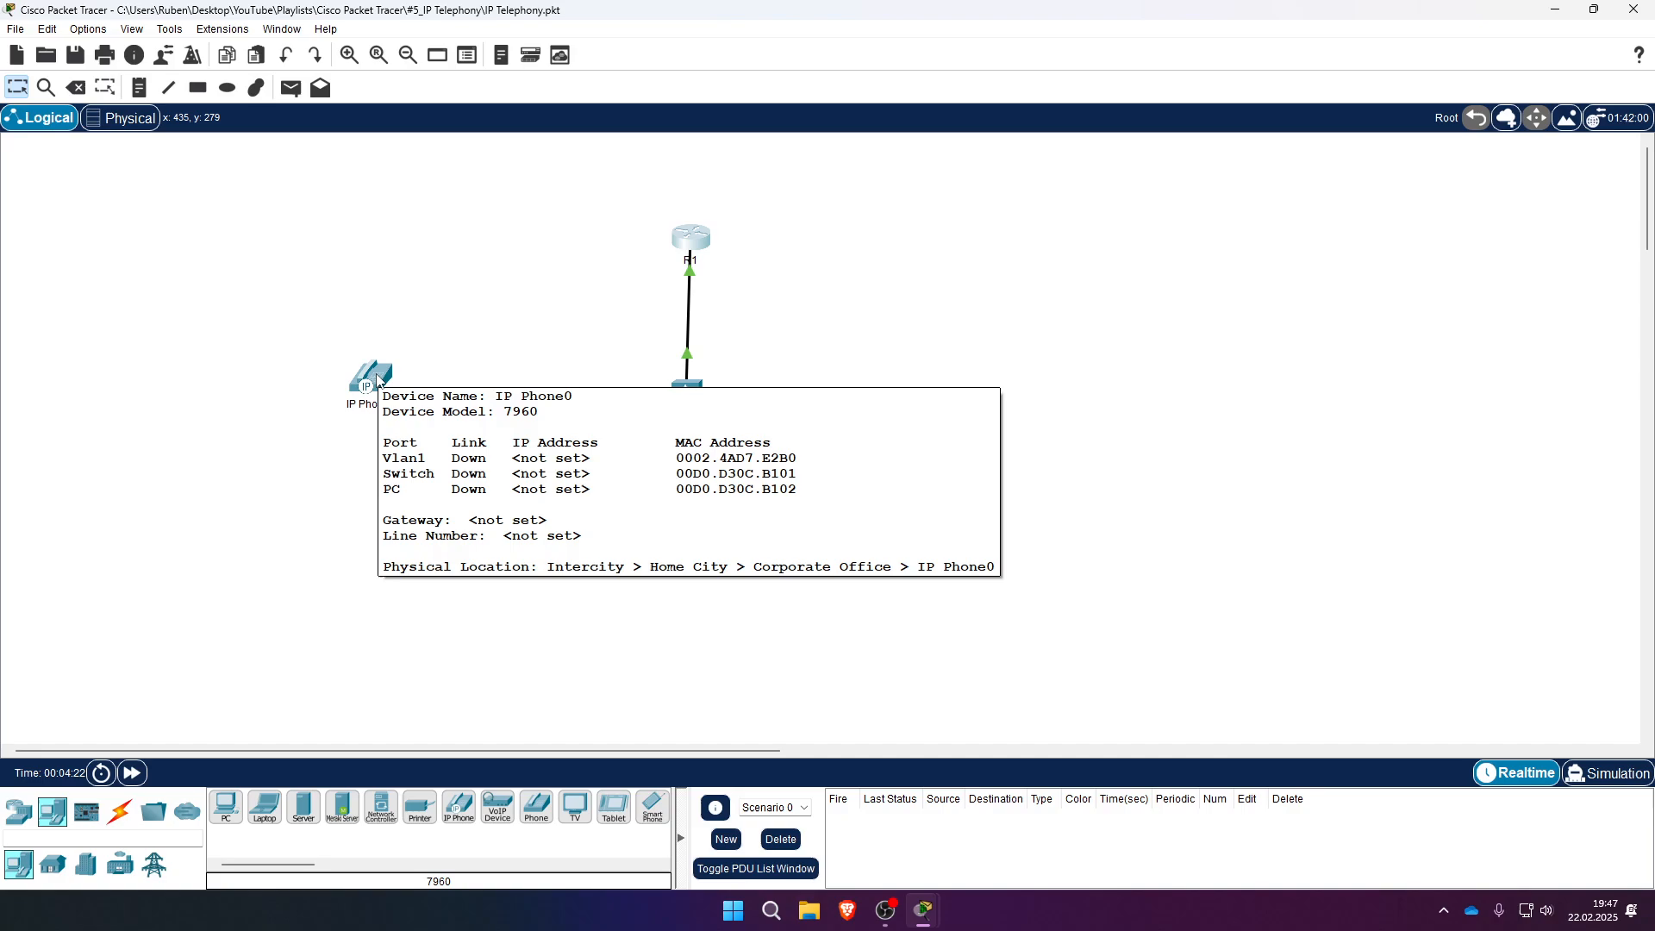
- Enter IP Phone0's MAC 0002.4AD7.E2B0 as ephone 1's mac-address
key("alt+Tab")
type("000")
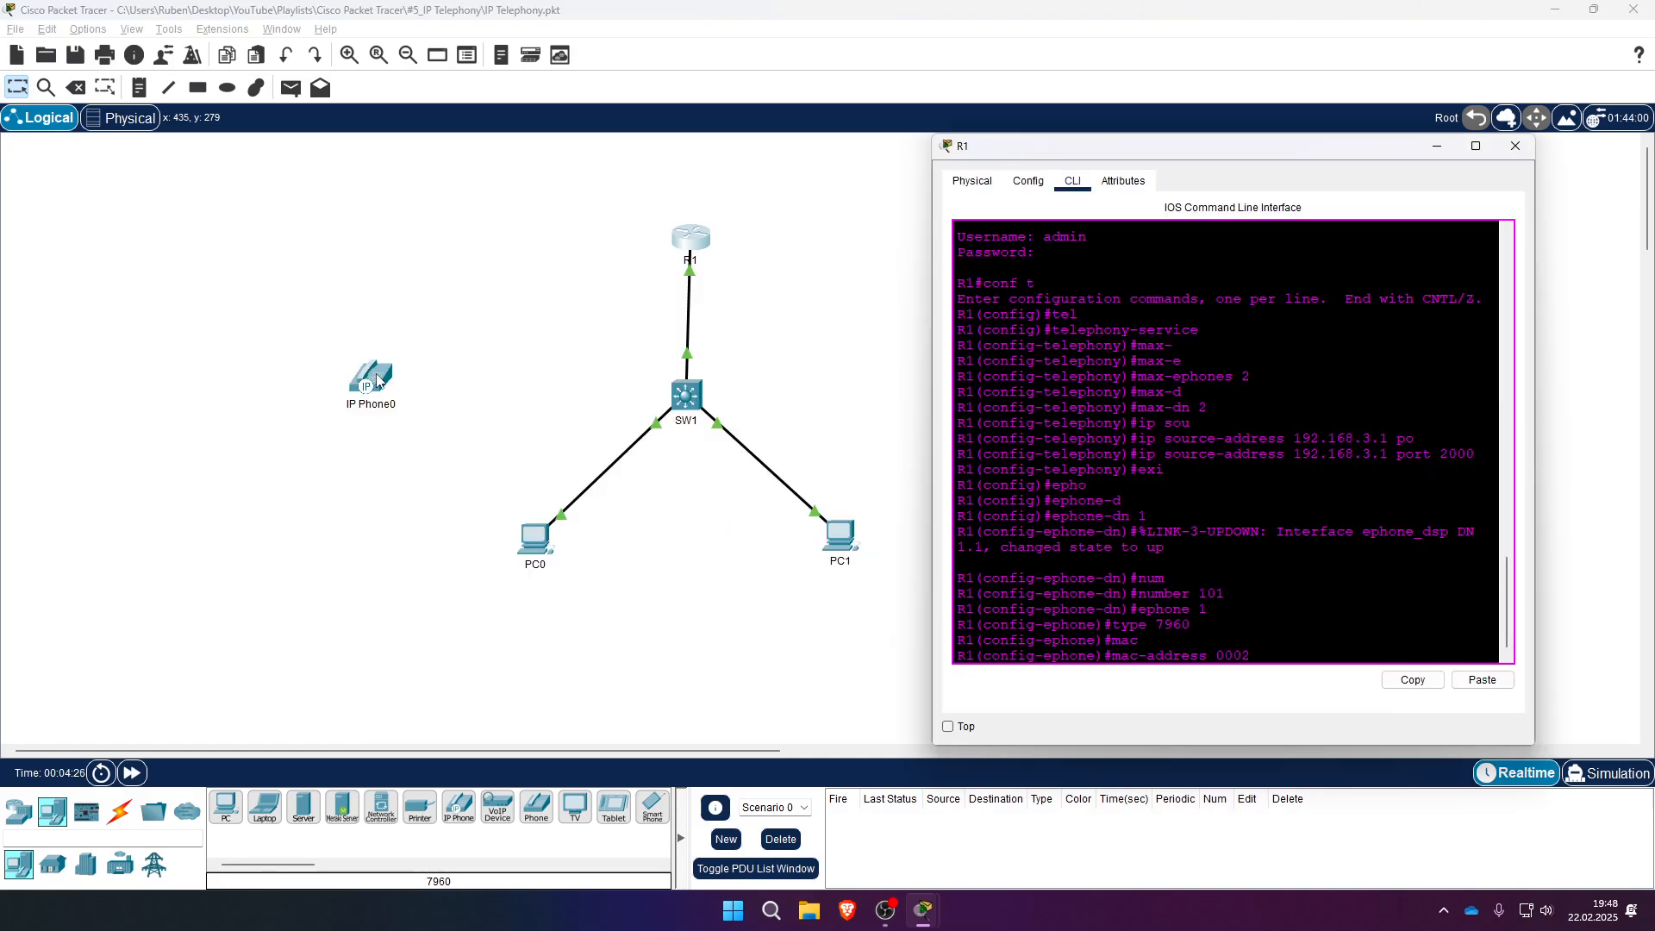
key("alt+Tab")
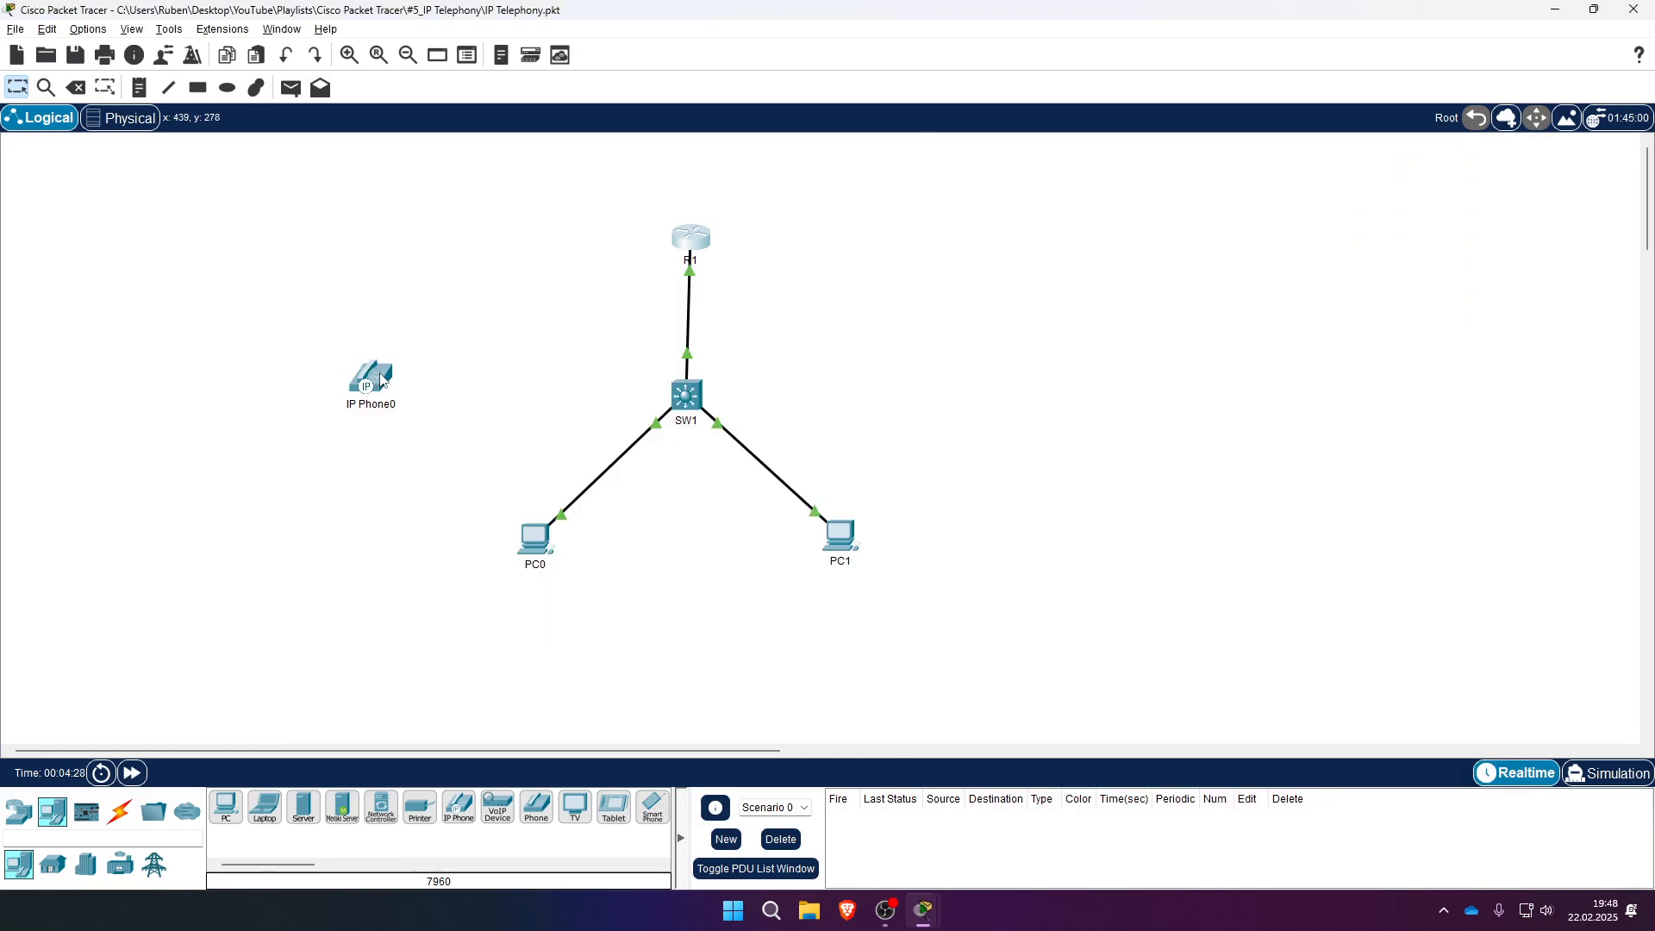
mouse_move(379, 379)
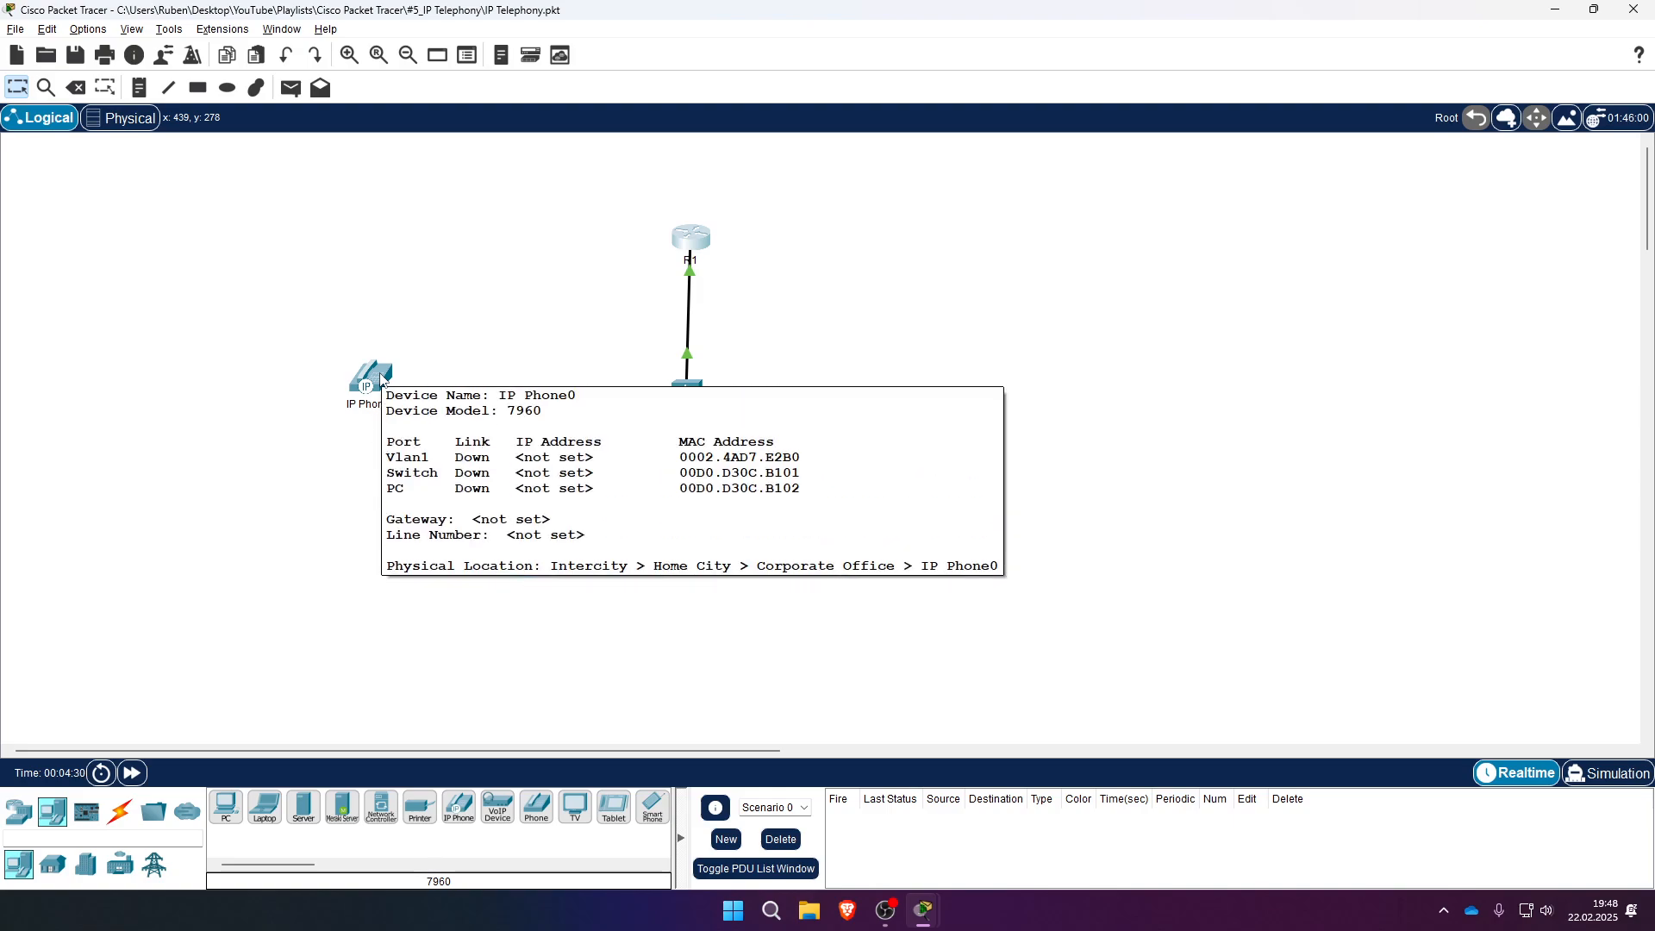
key("alt+Tab")
type("2.4A")
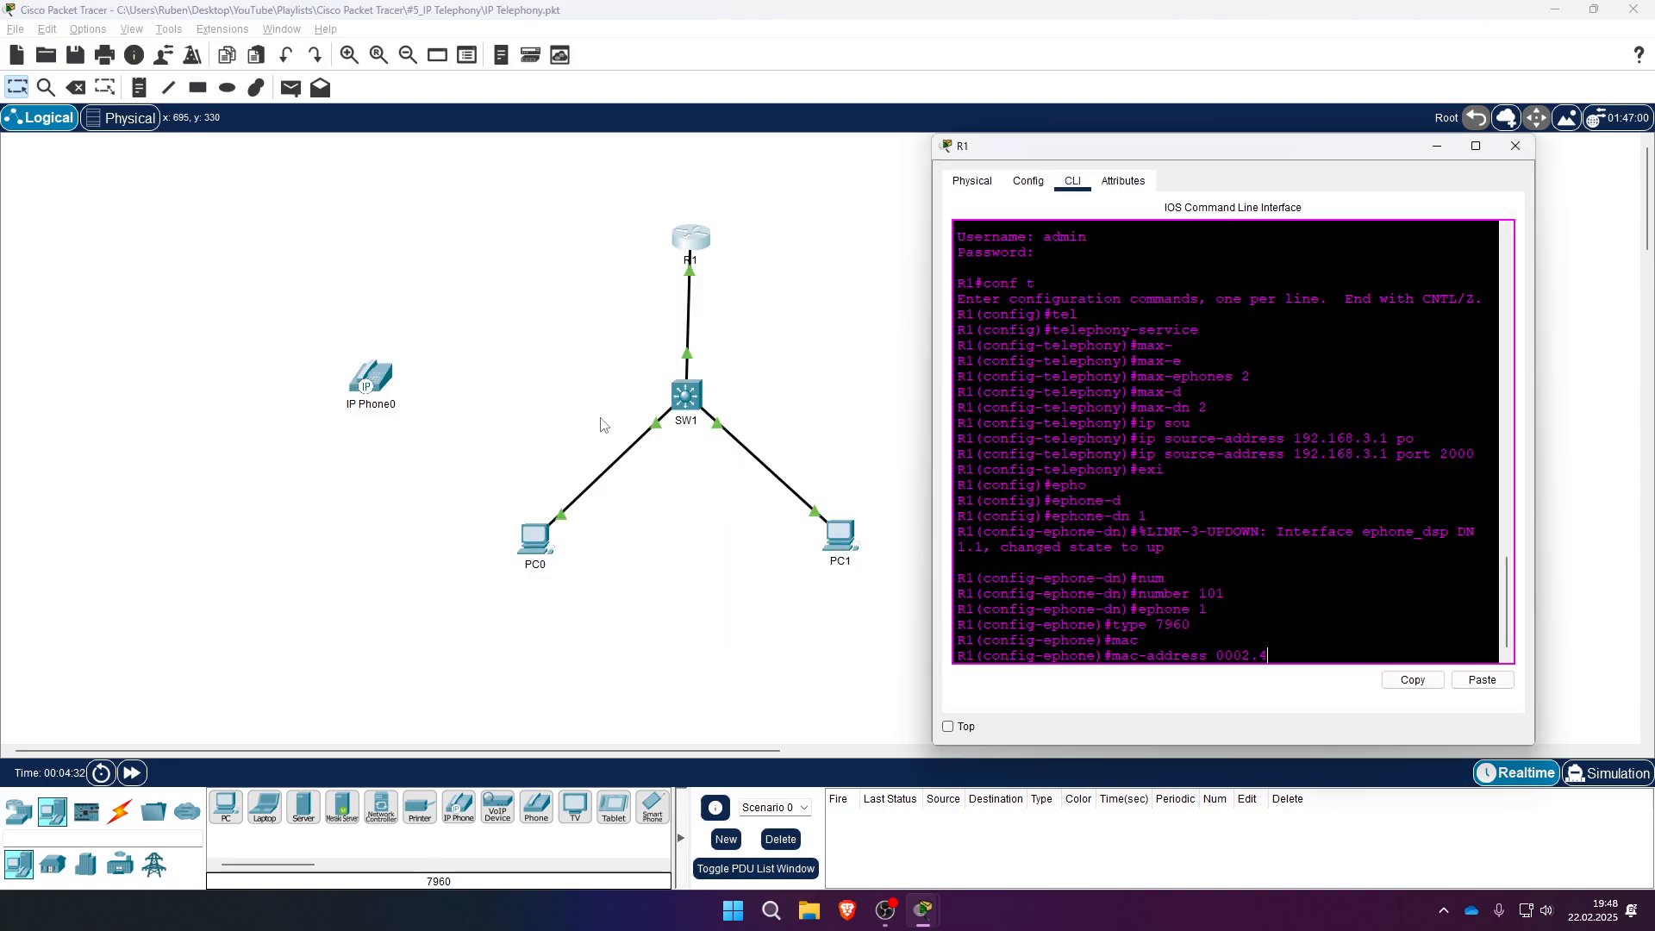
key("alt+Tab")
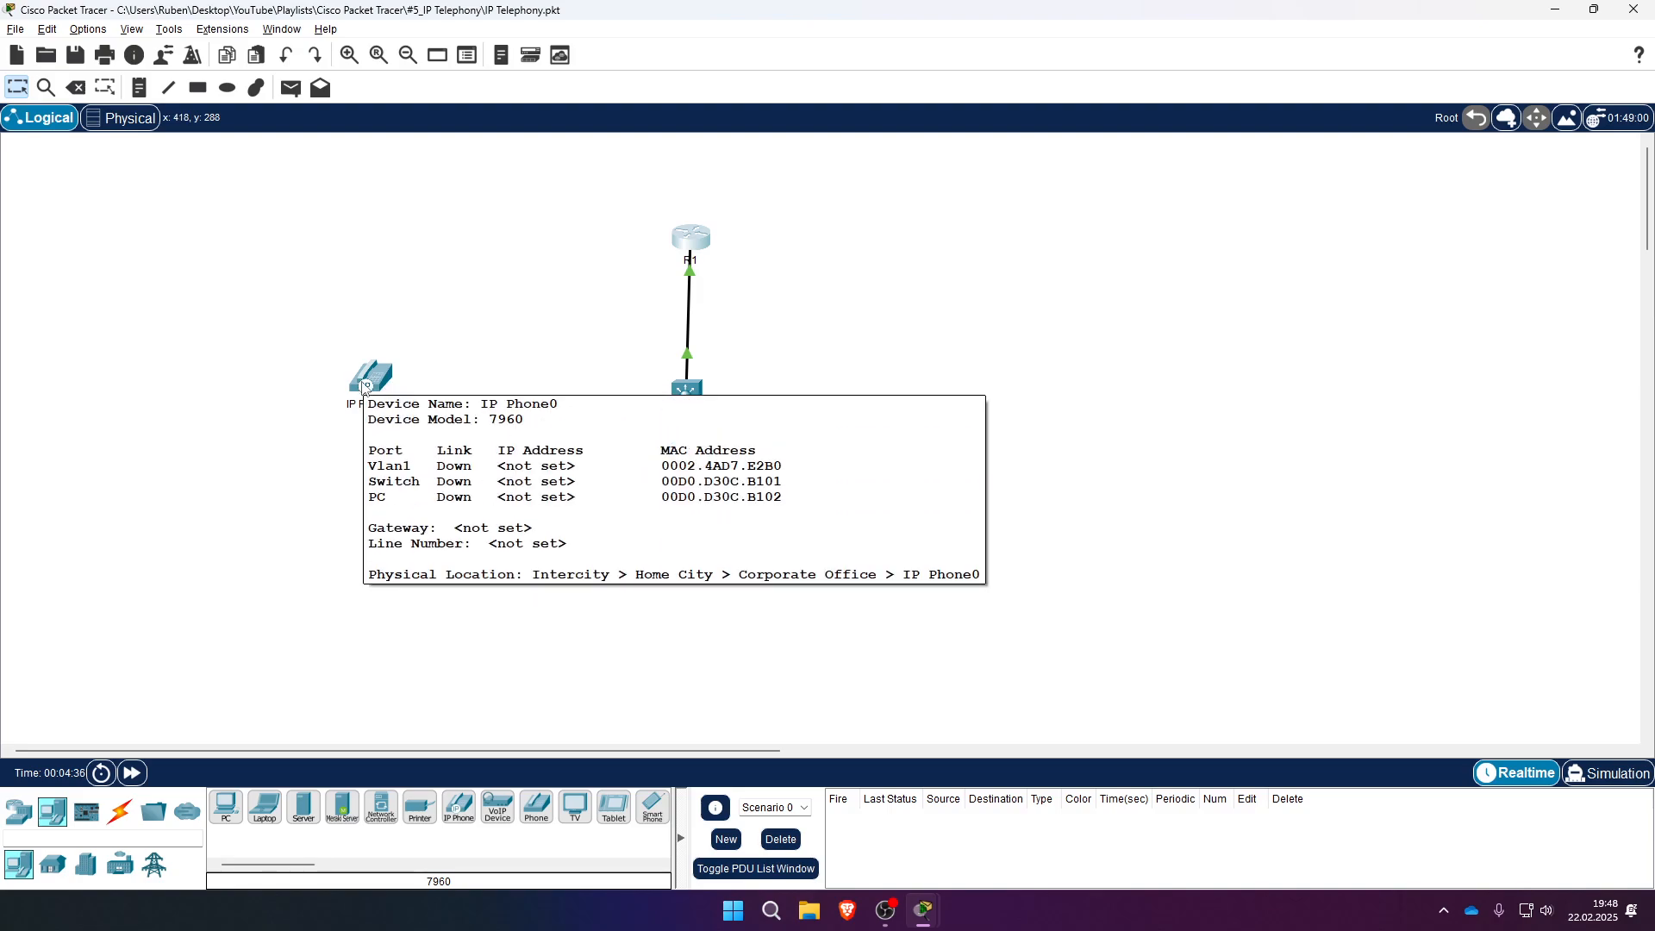
key("alt+Tab")
type("D7.")
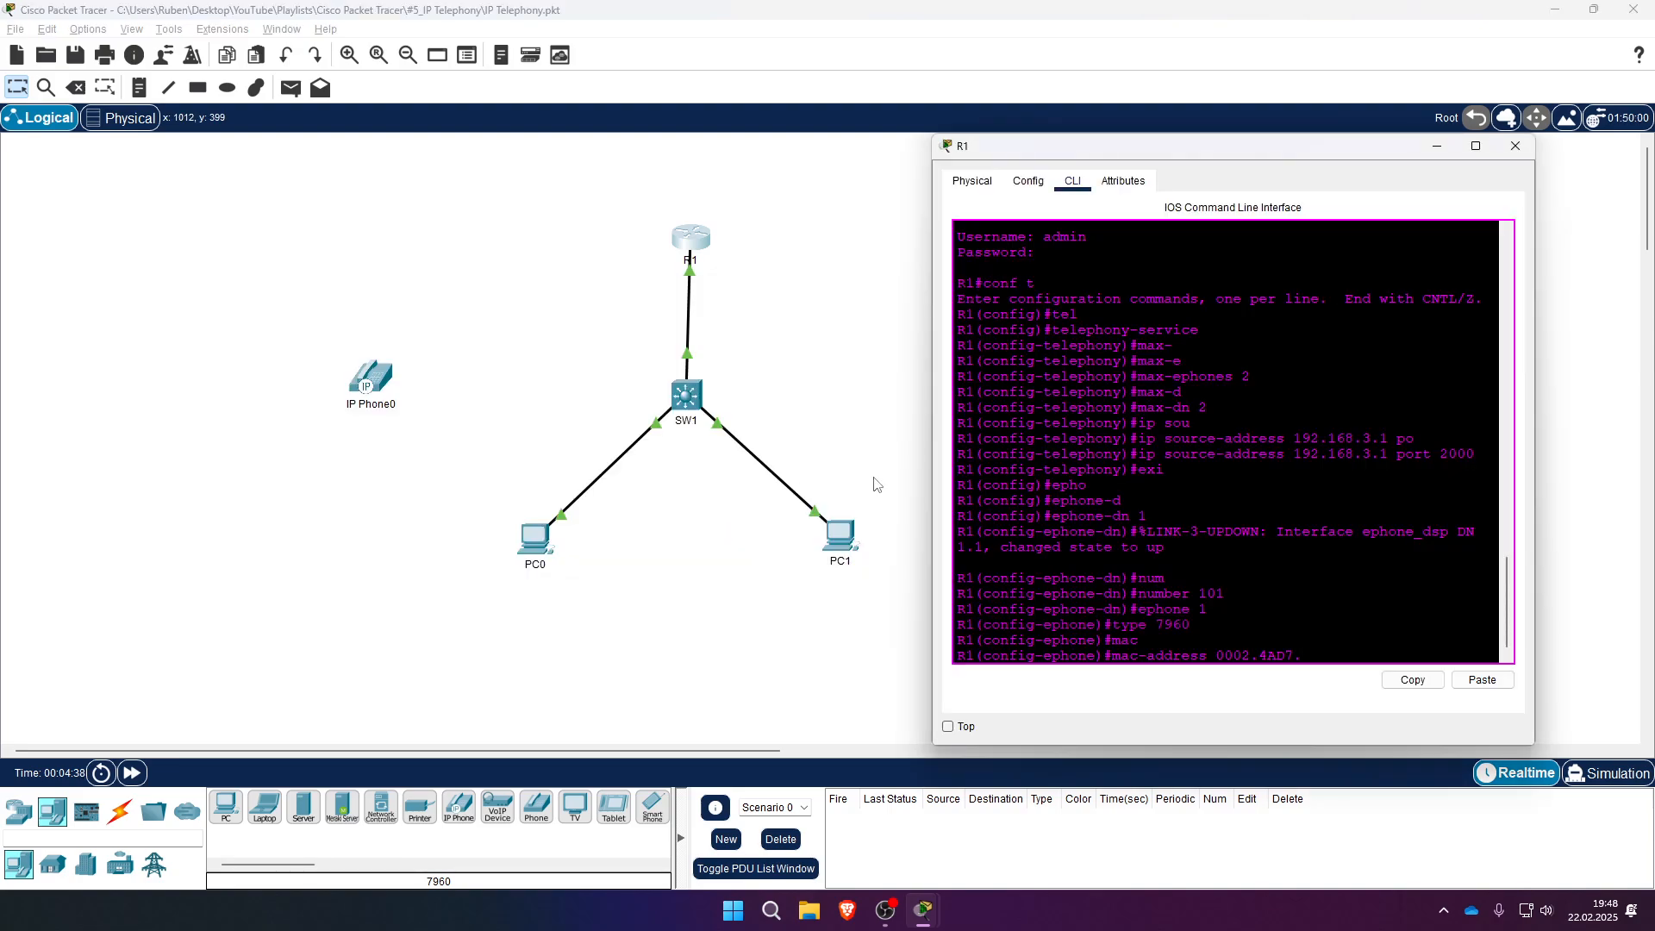
type("E2B0")
- Apply ephone 1's MAC address and assign it line button 1:1
key("Return")
type("but")
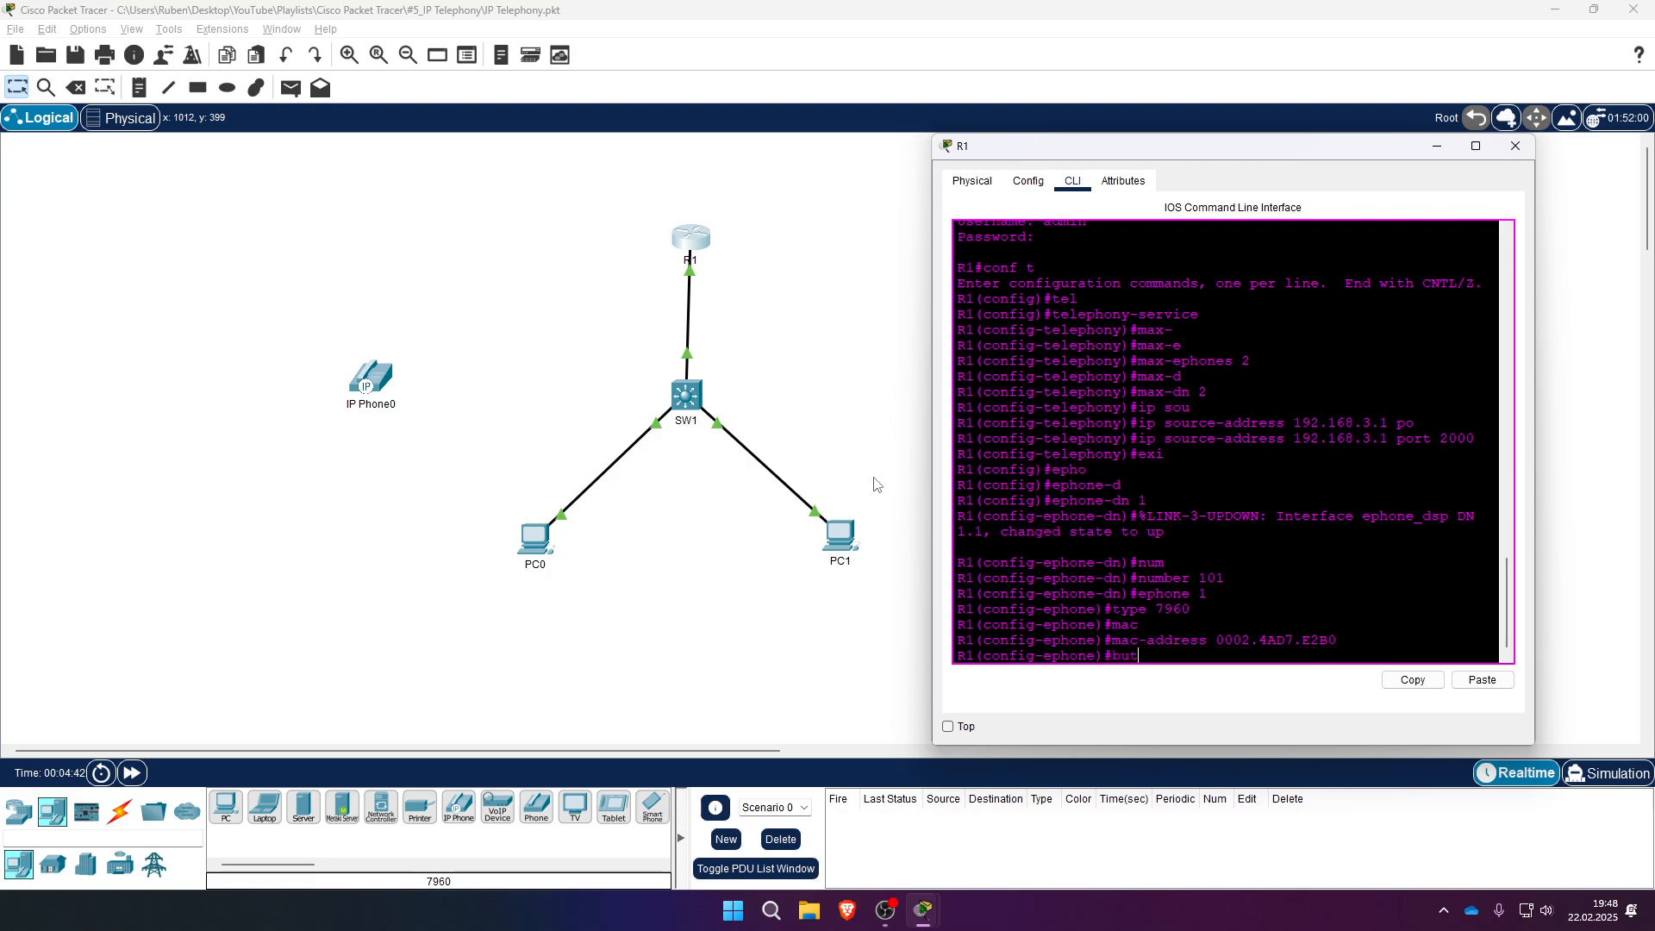
key("Tab")
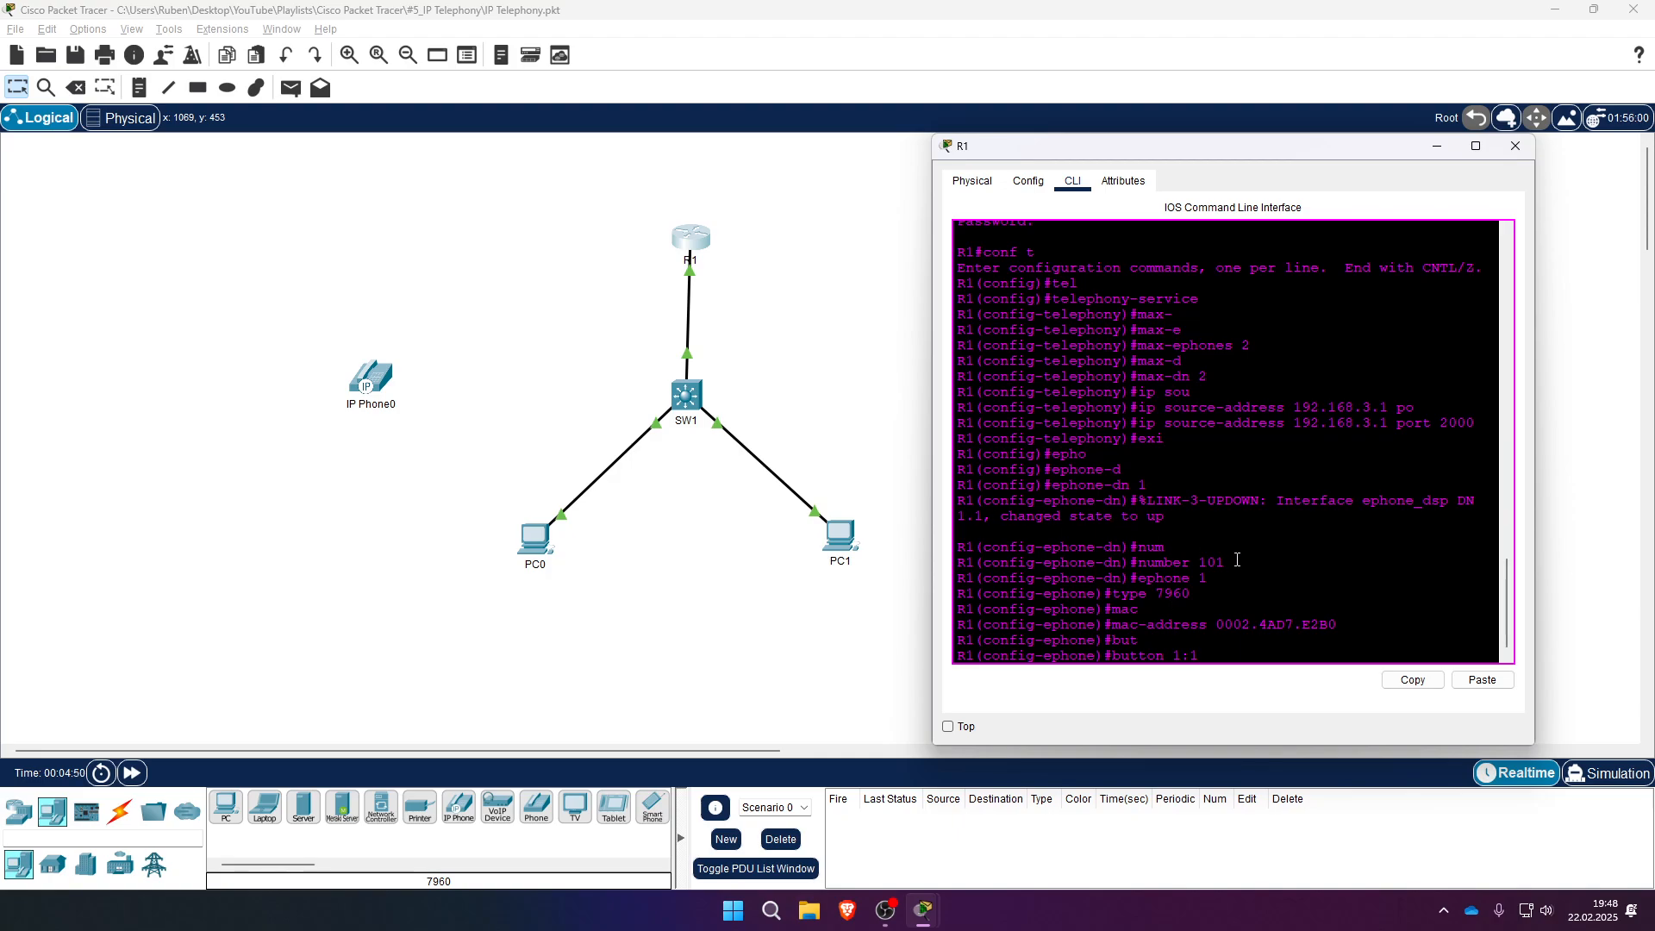
left_click_drag(1194, 563, 1236, 565)
left_click(1204, 647)
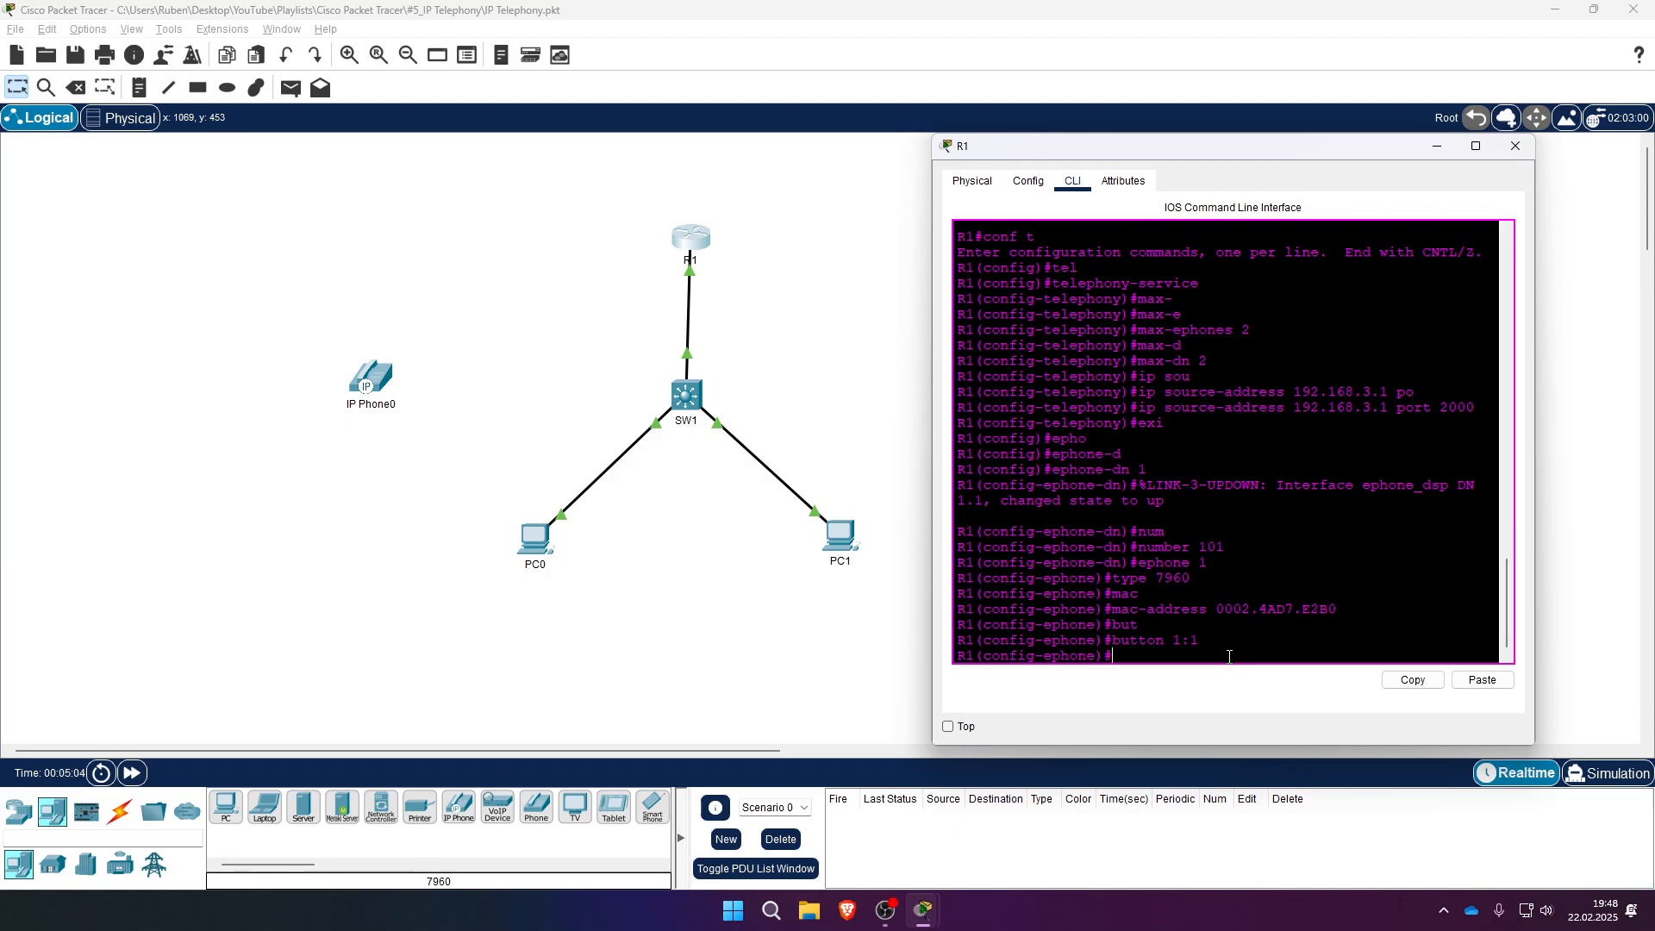
- Create ephone-dn 2 with number 102
type("ephone-d")
key("Tab")
type("n")
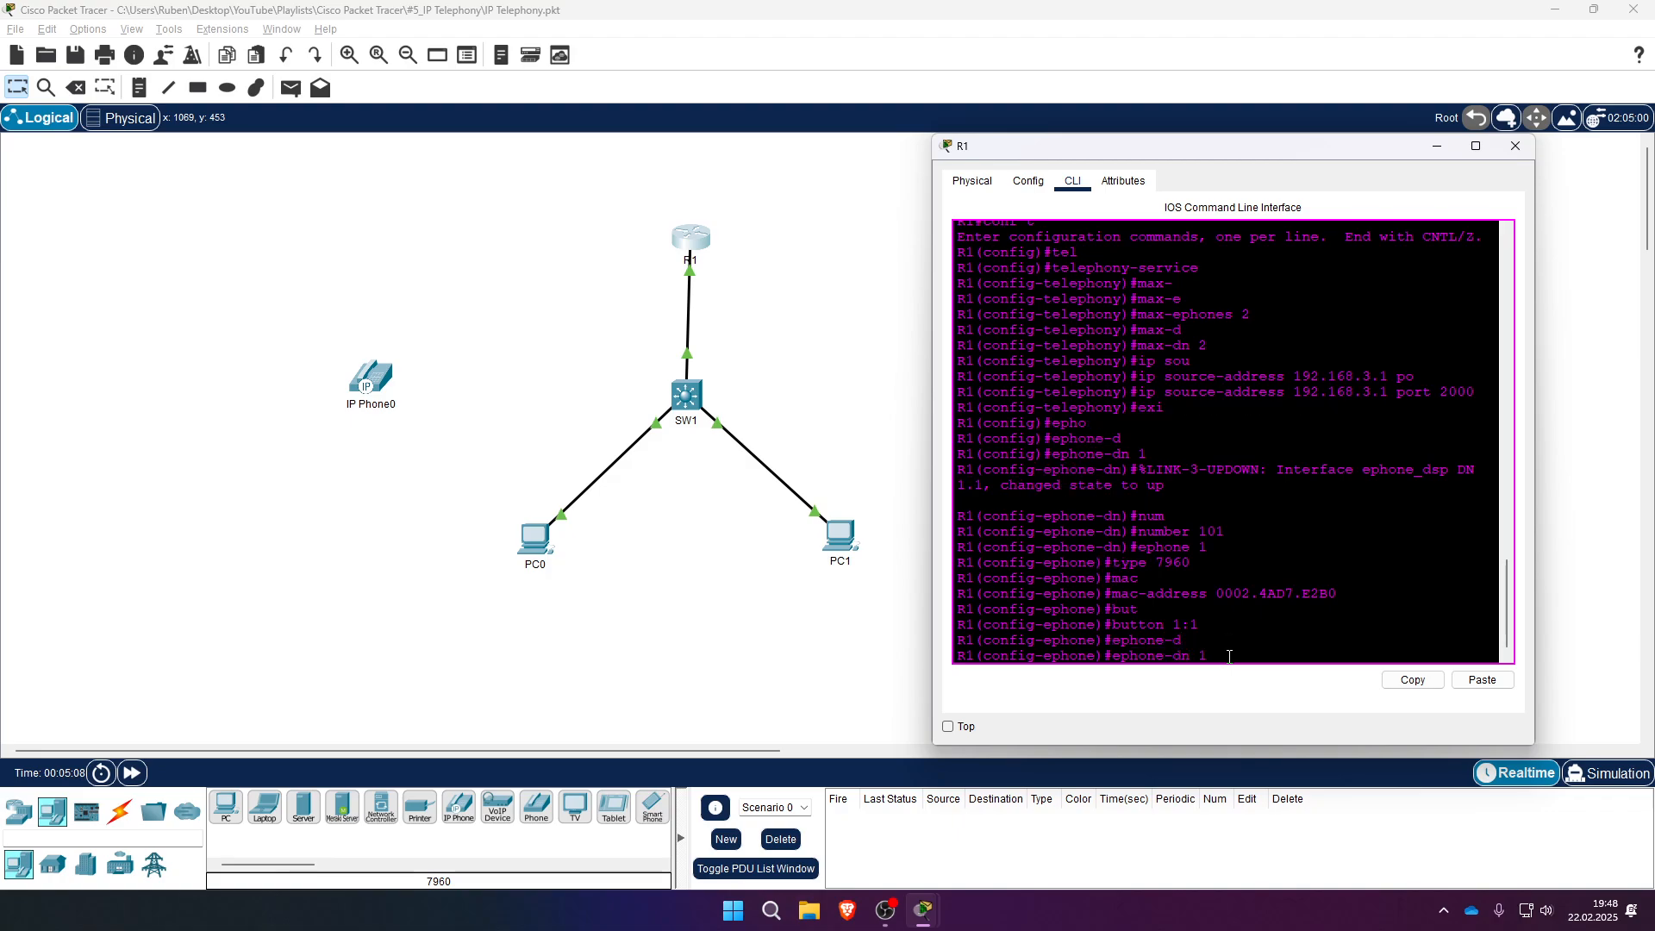
type(" 2")
key("Return")
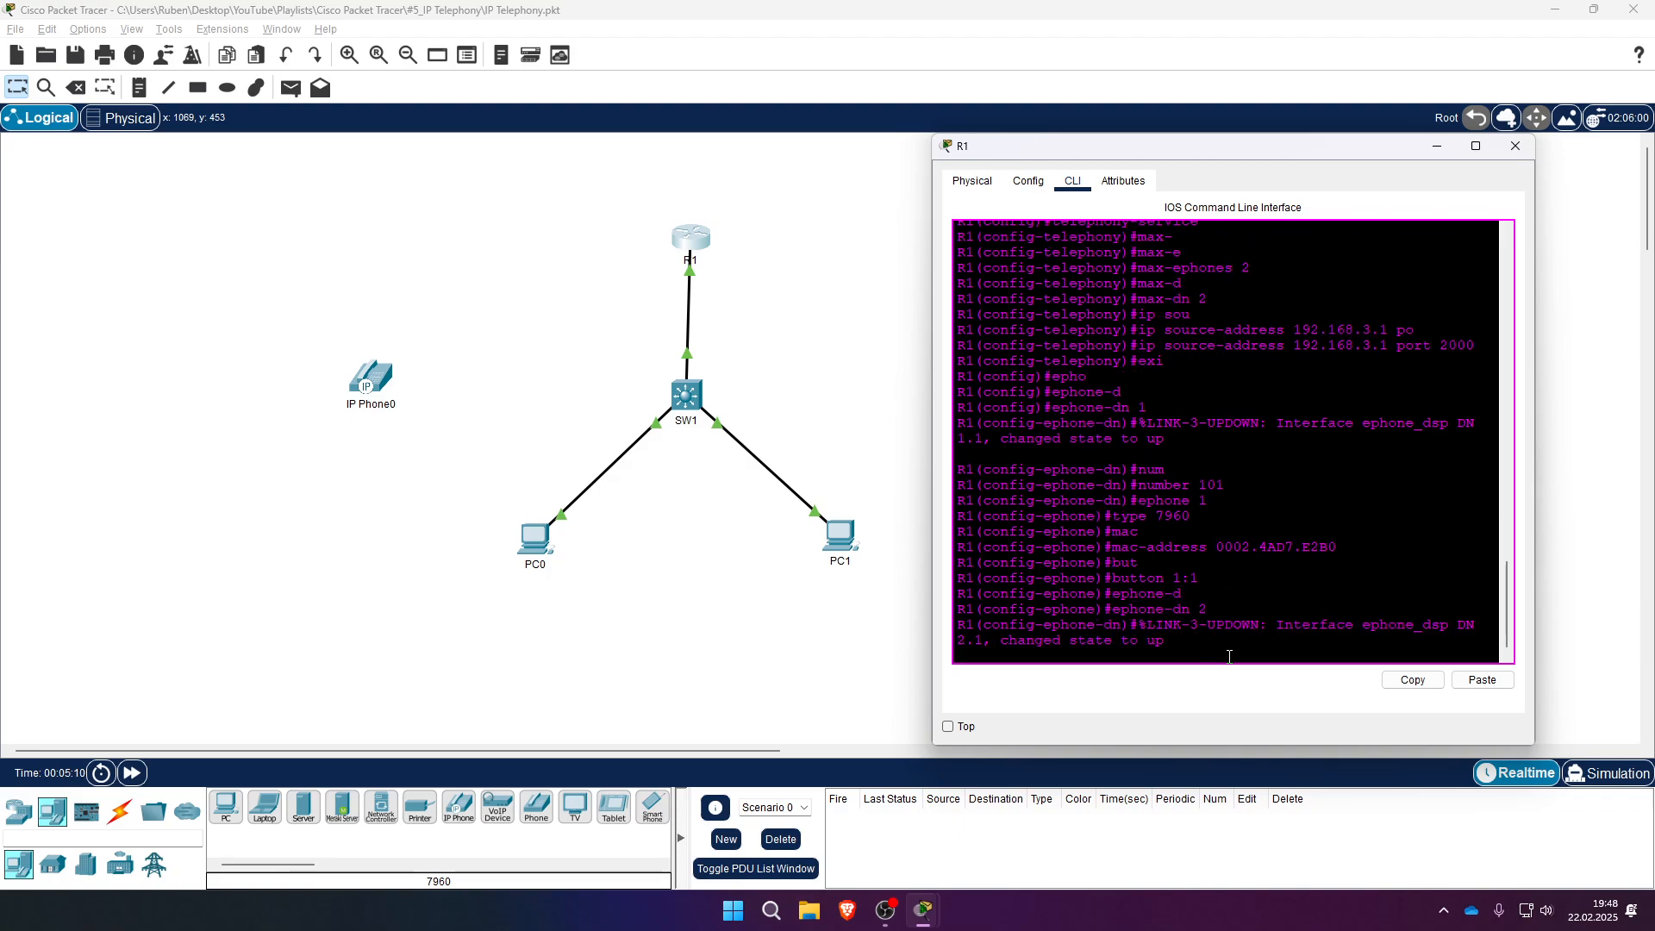
type("nu")
key("Tab")
type("1")
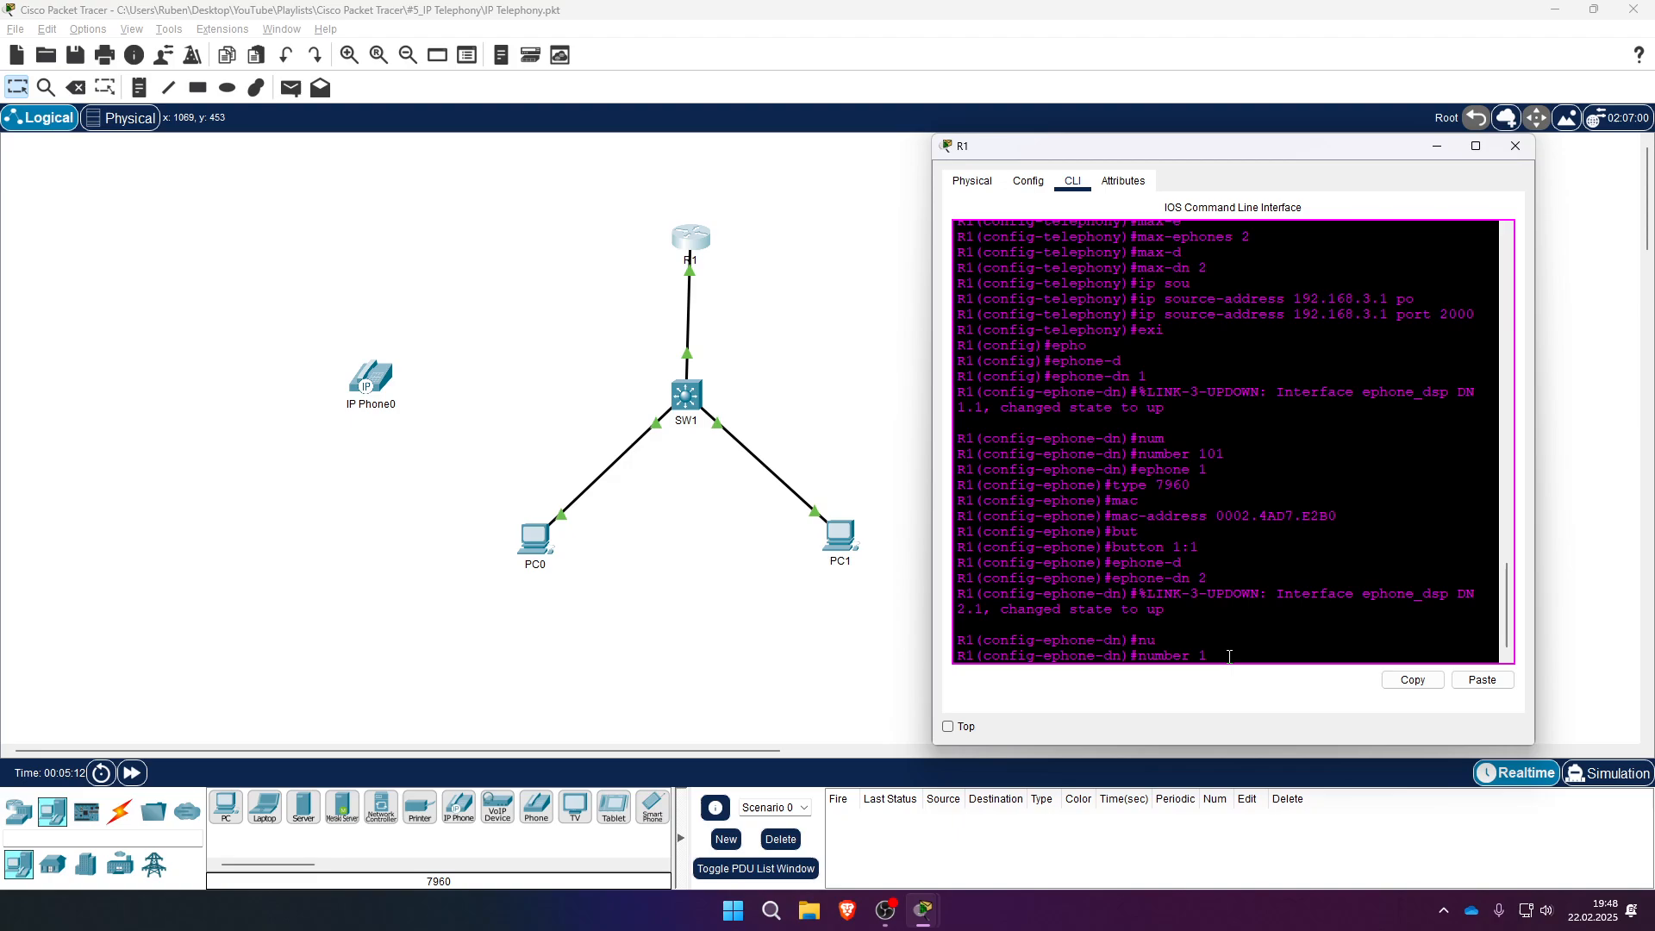
type("02")
key("Return")
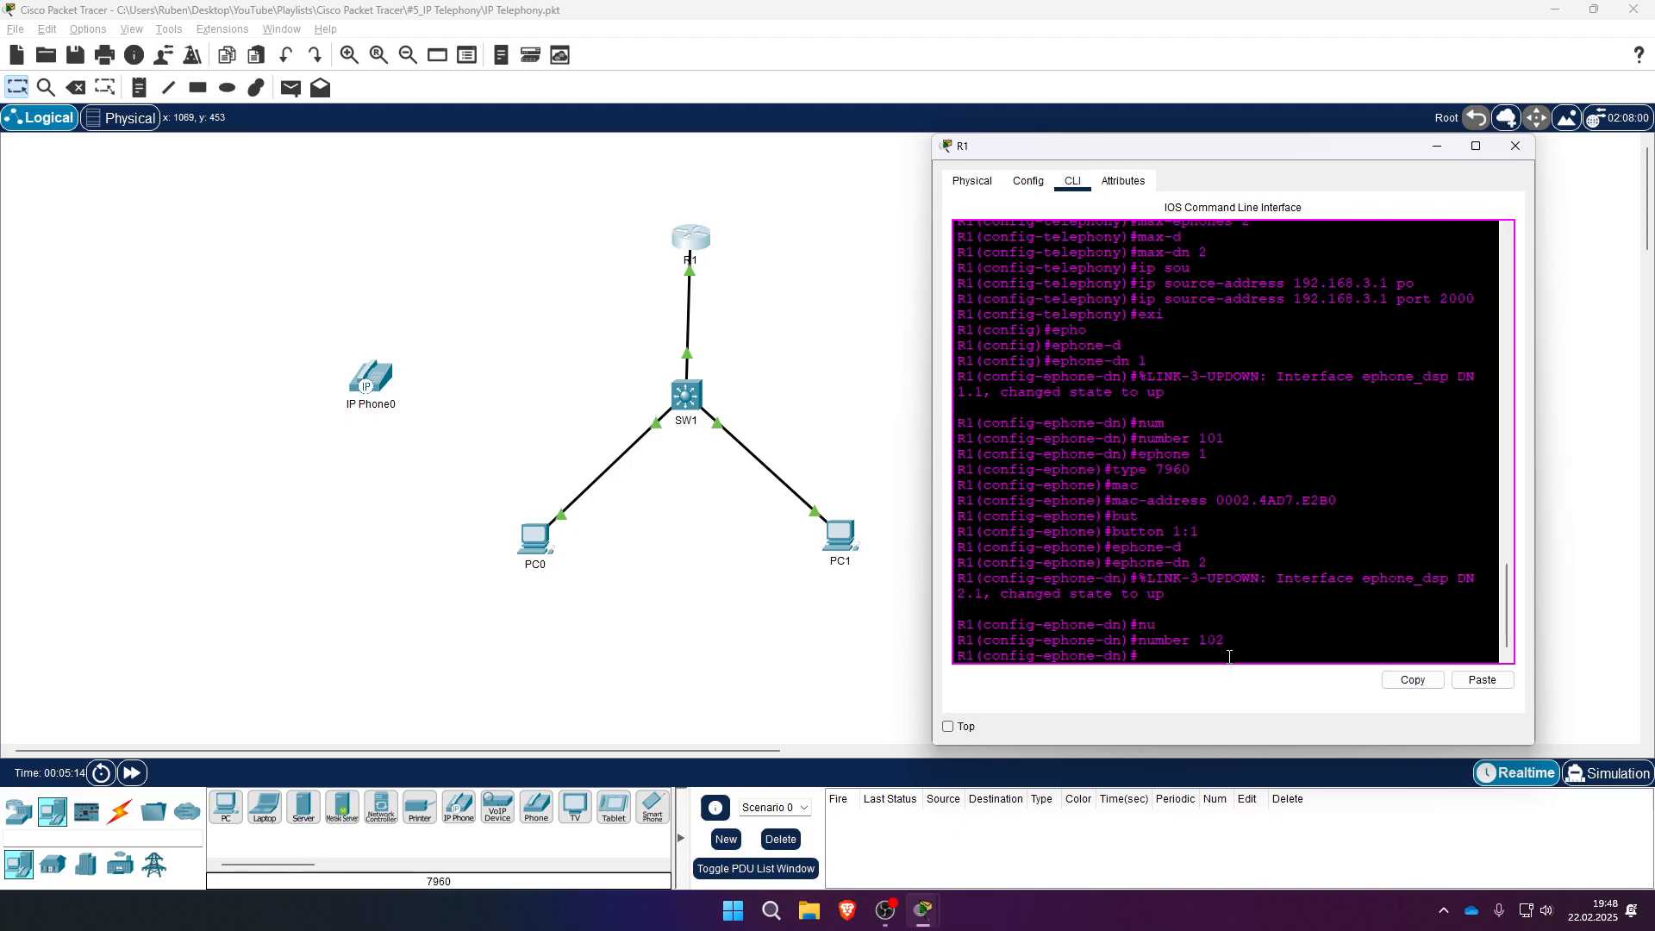
- Create ephone 2 and begin setting its phone type
type("ep")
key("Tab")
type("2")
key("Return")
type("ty")
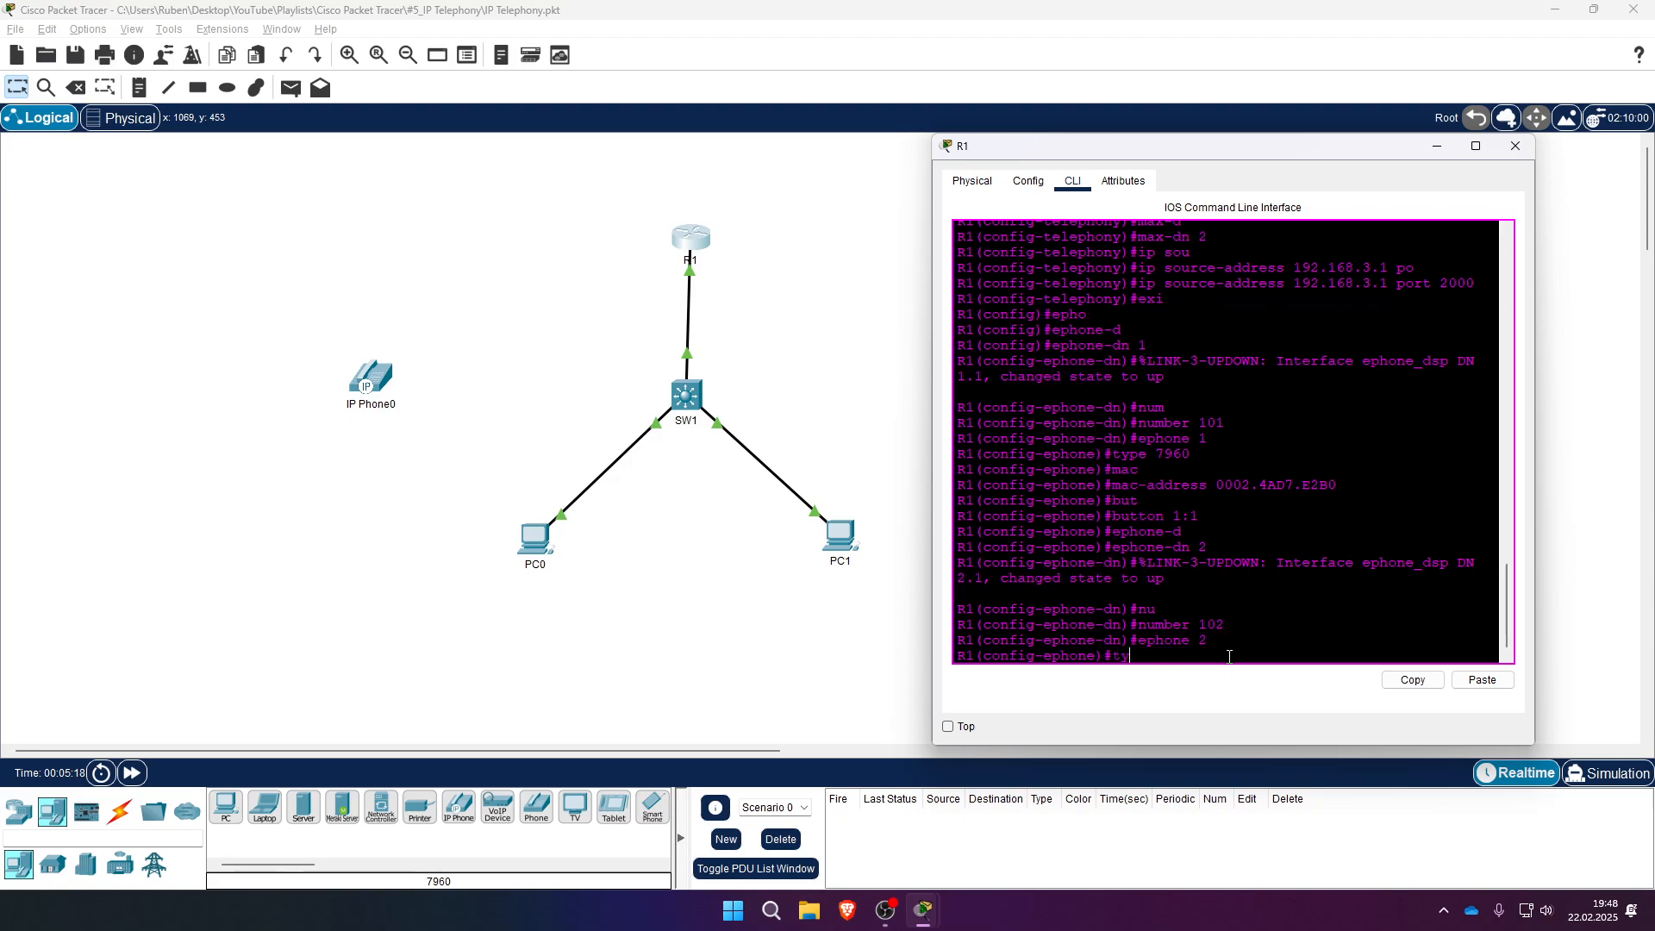
type("pe")
key("Tab")
- Set ephone 2's type to 7960
type("7960")
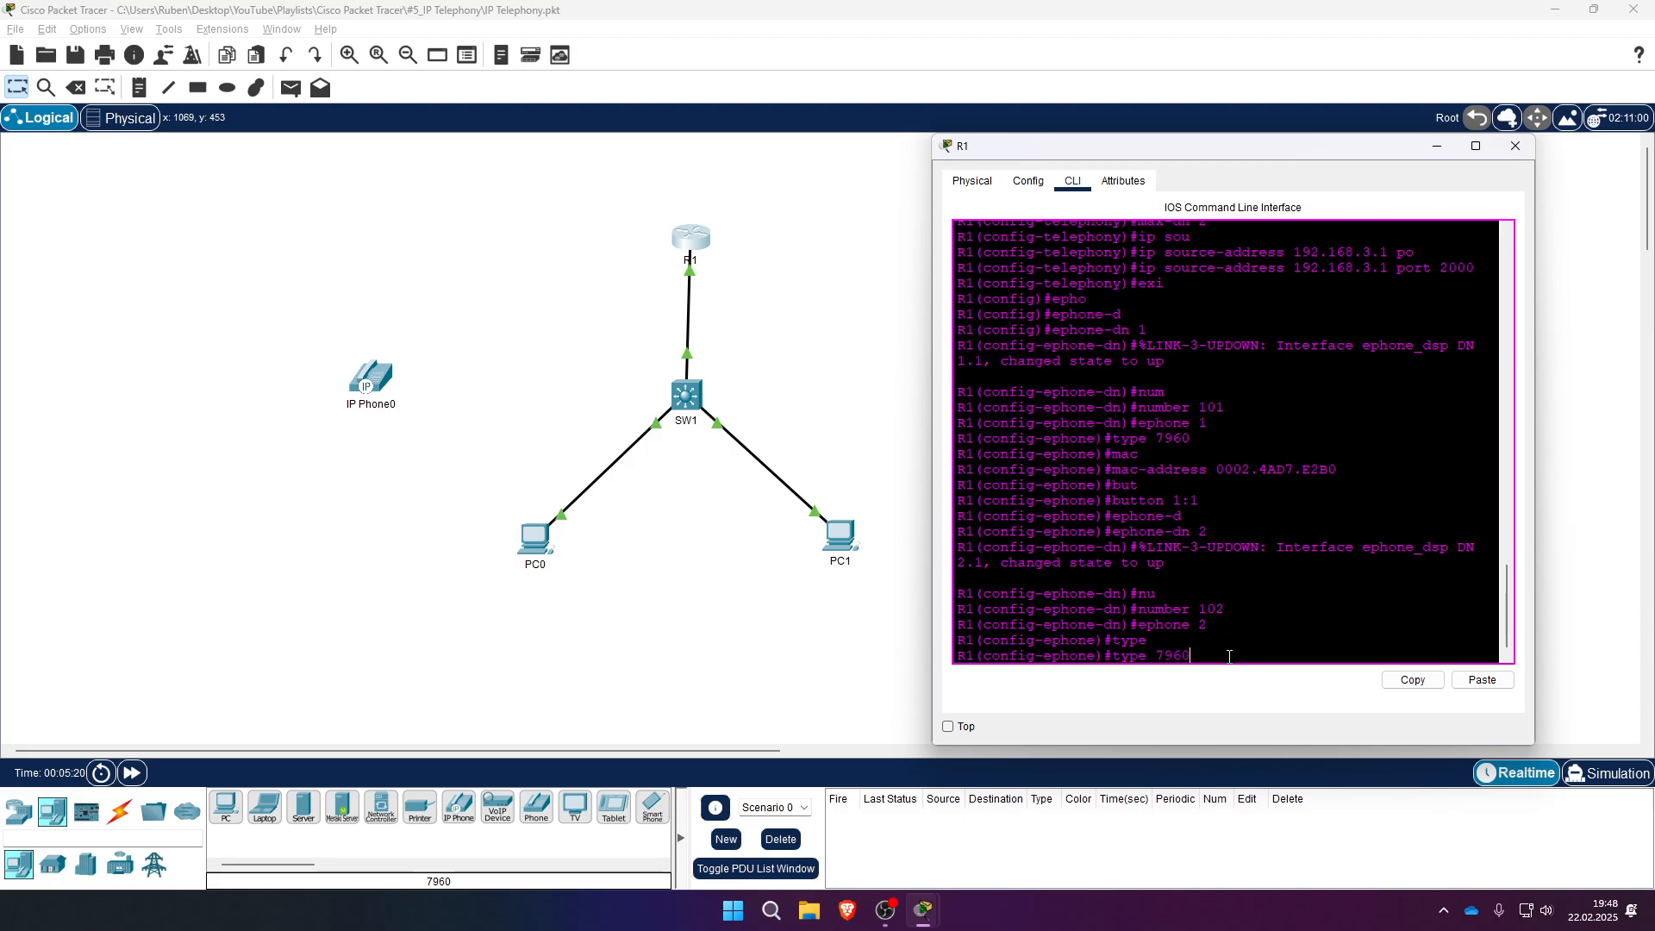
key("Return")
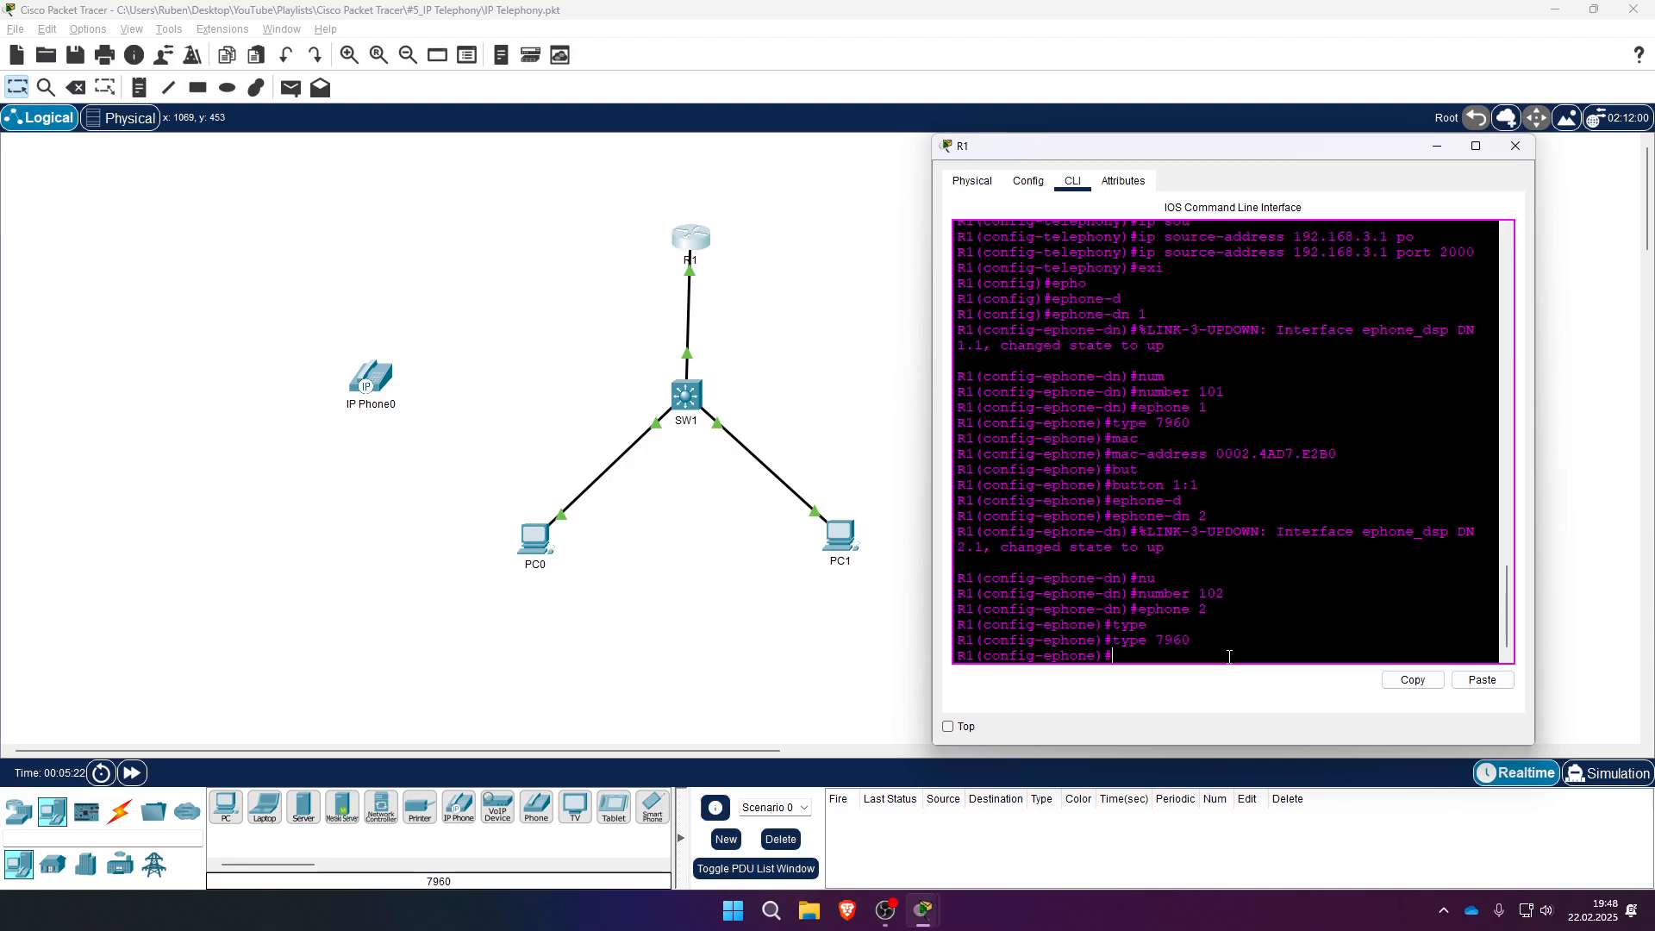
type("mac")
key("Tab")
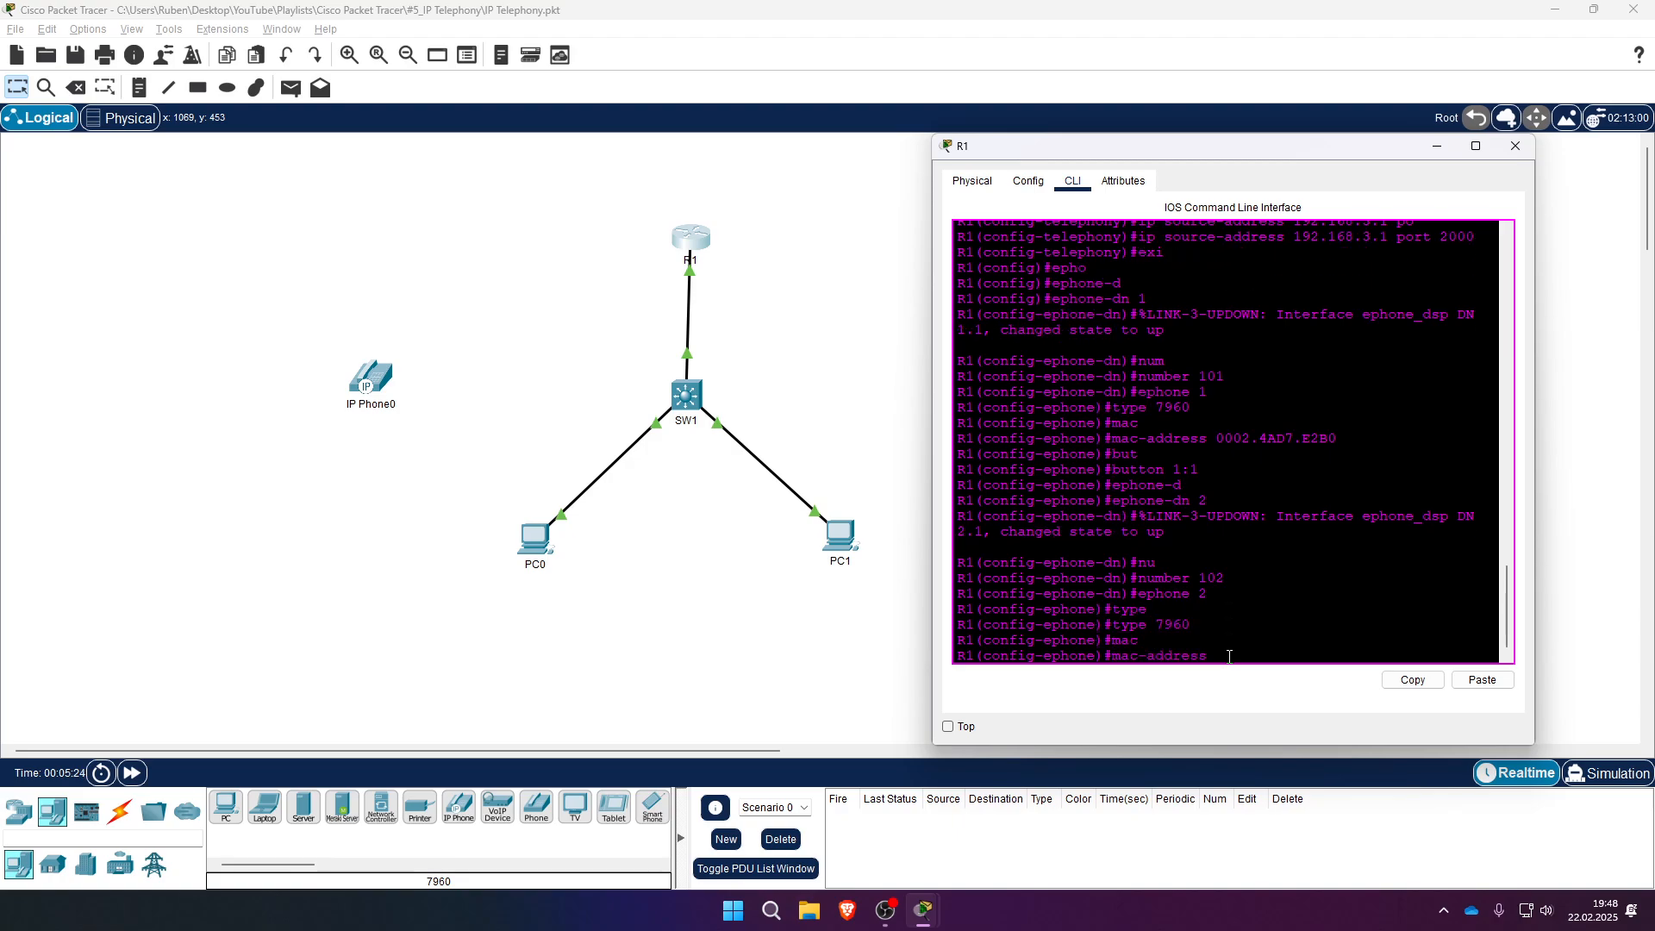
- Place a second 7960 IP phone on the canvas
left_click(457, 810)
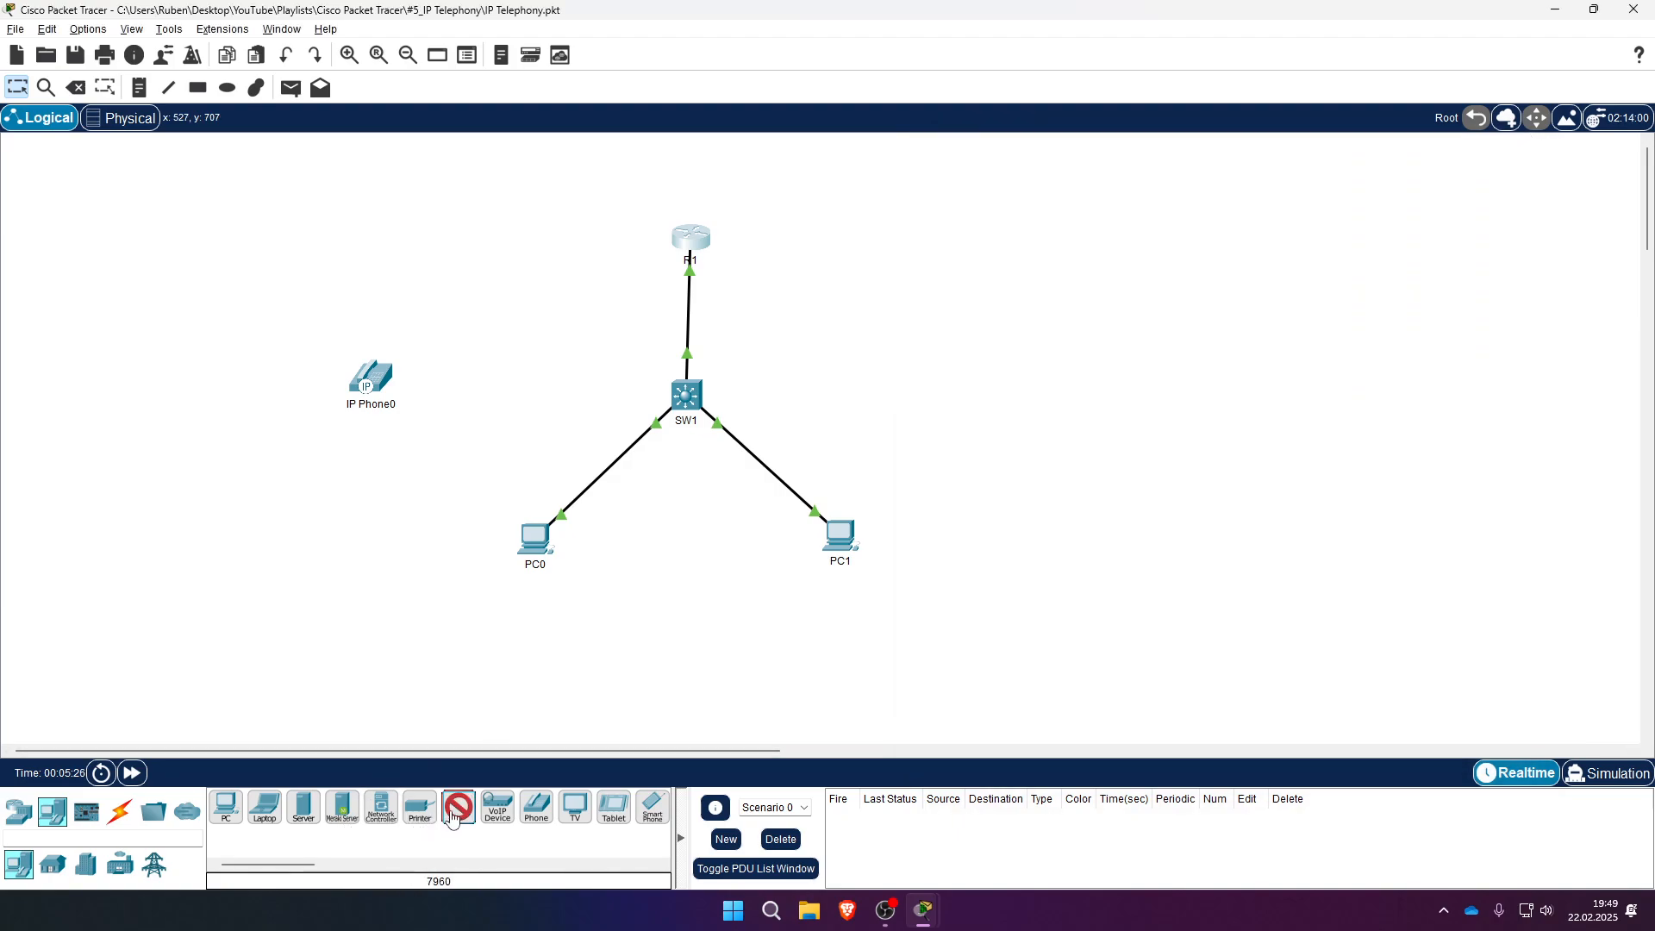
left_click(365, 545)
mouse_move(363, 553)
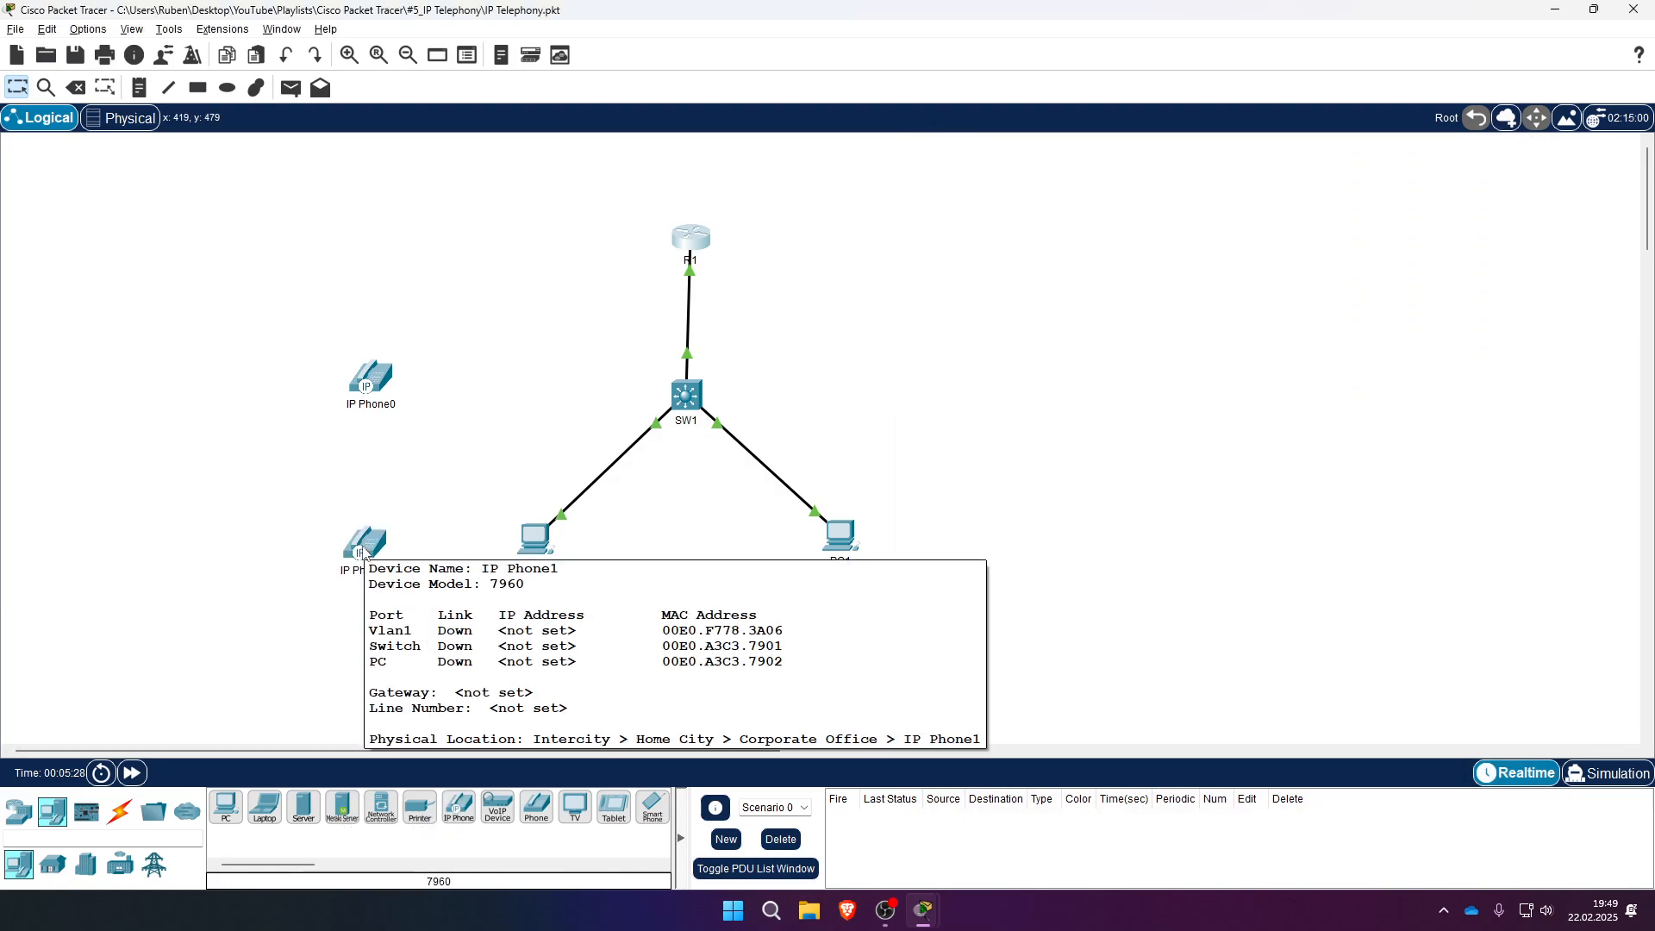
- Enter IP Phone1's MAC 00E0.F778.3A06 as ephone 2's mac-address
key("alt+Tab")
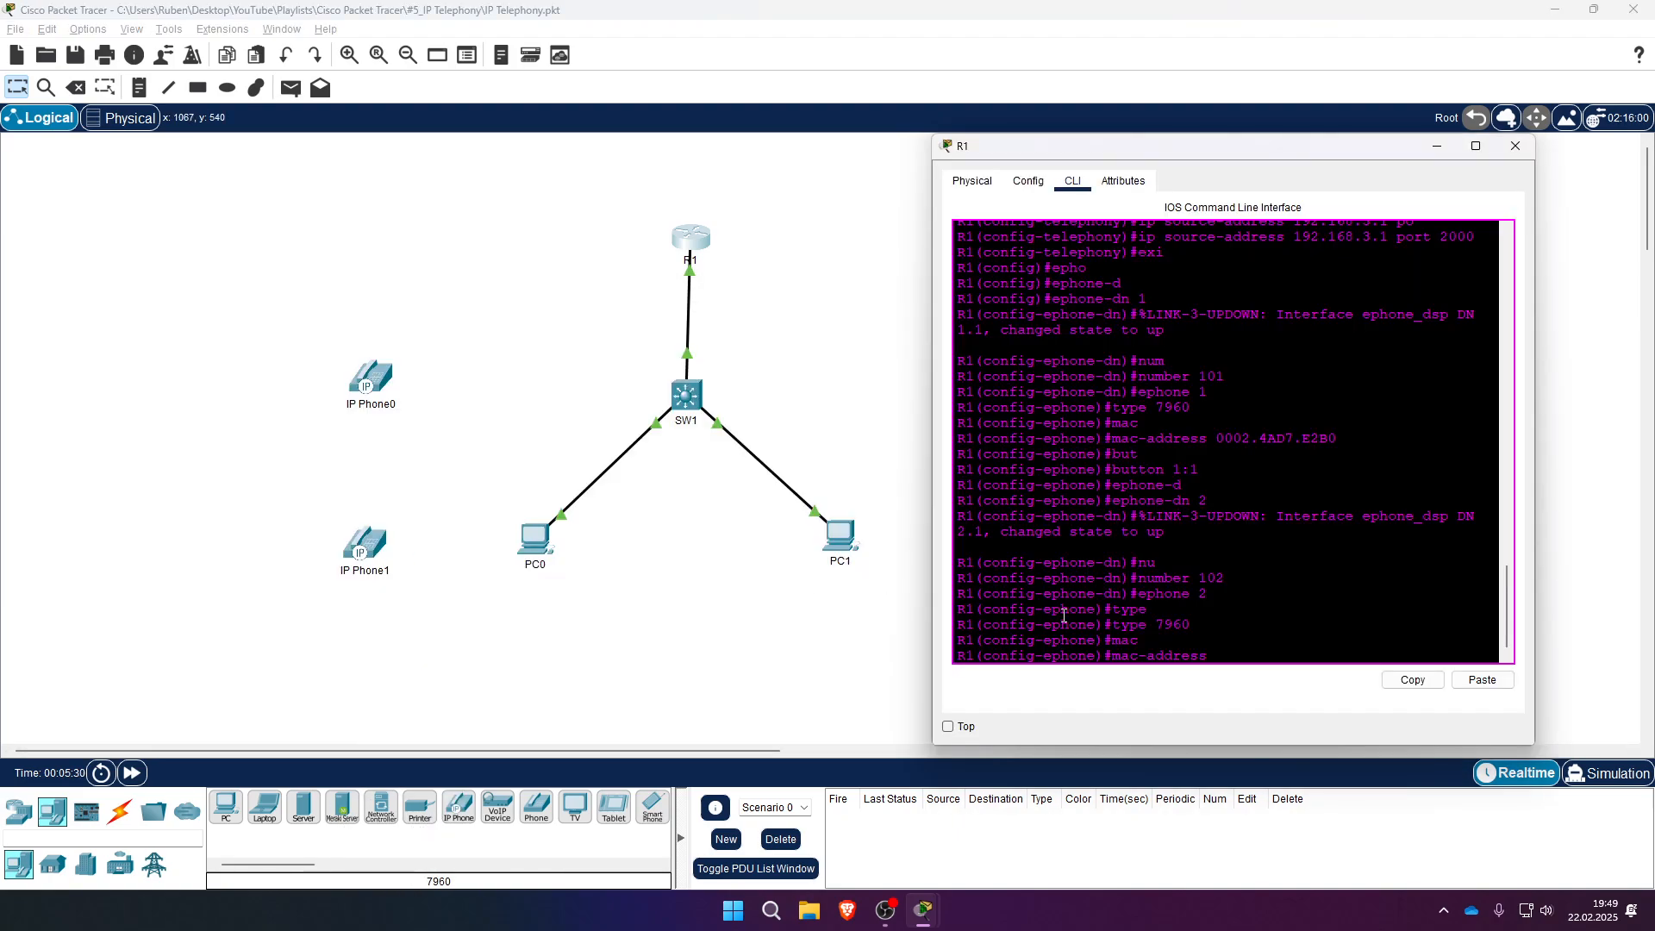
type("00E0.")
key("alt+Tab")
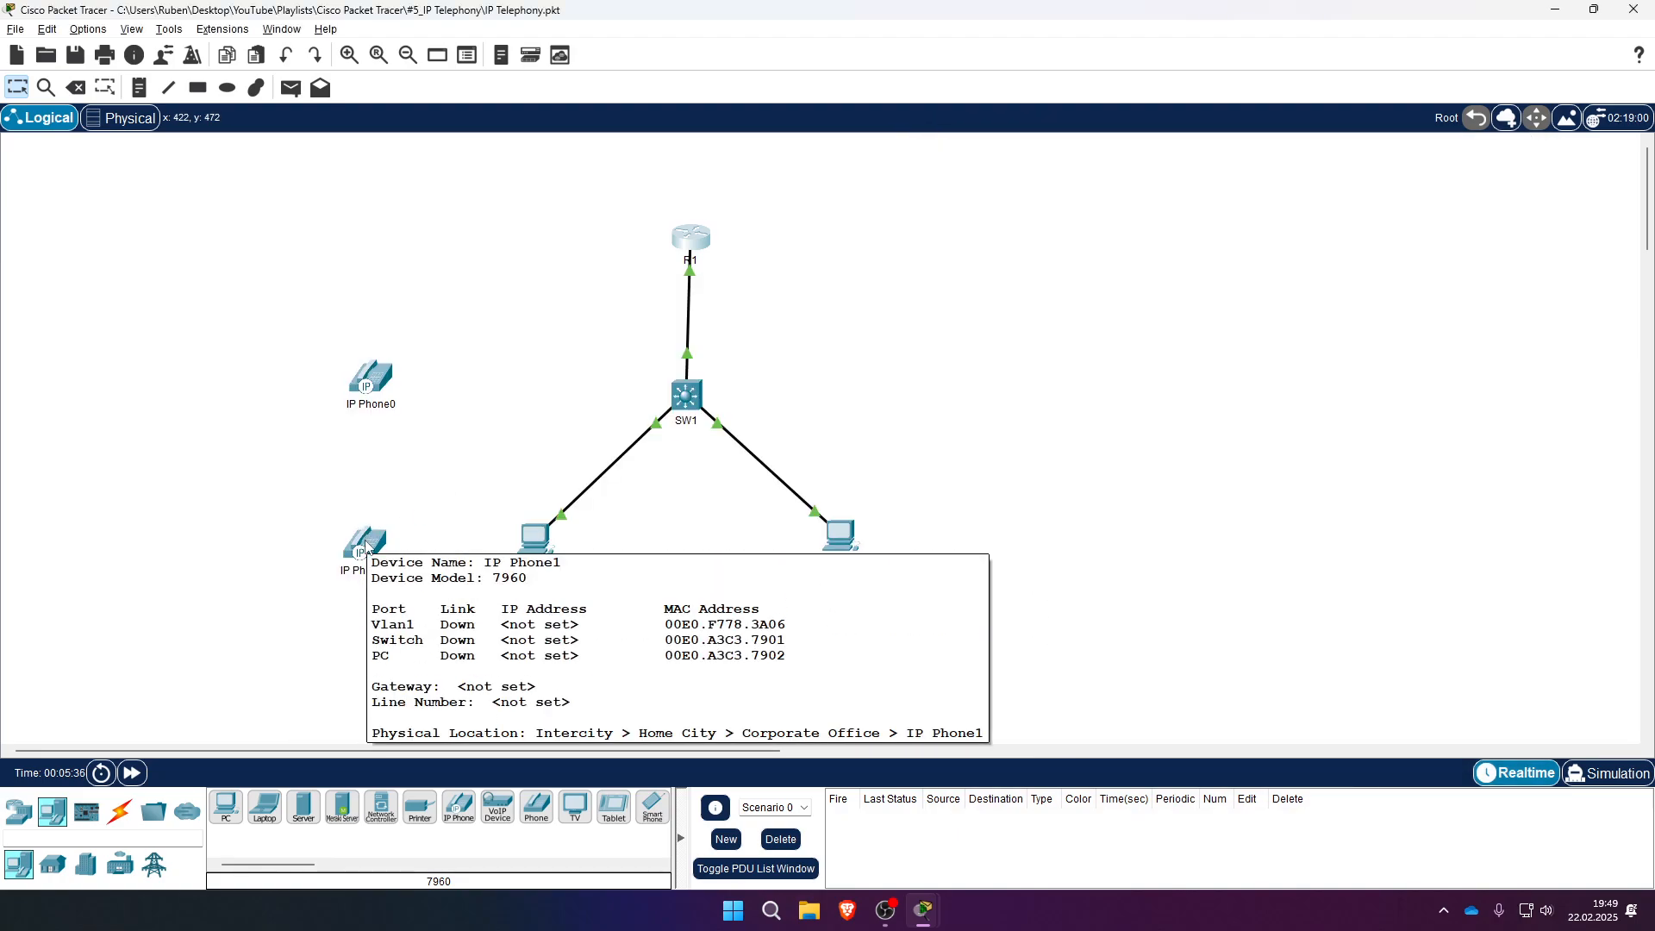
key("alt+Tab")
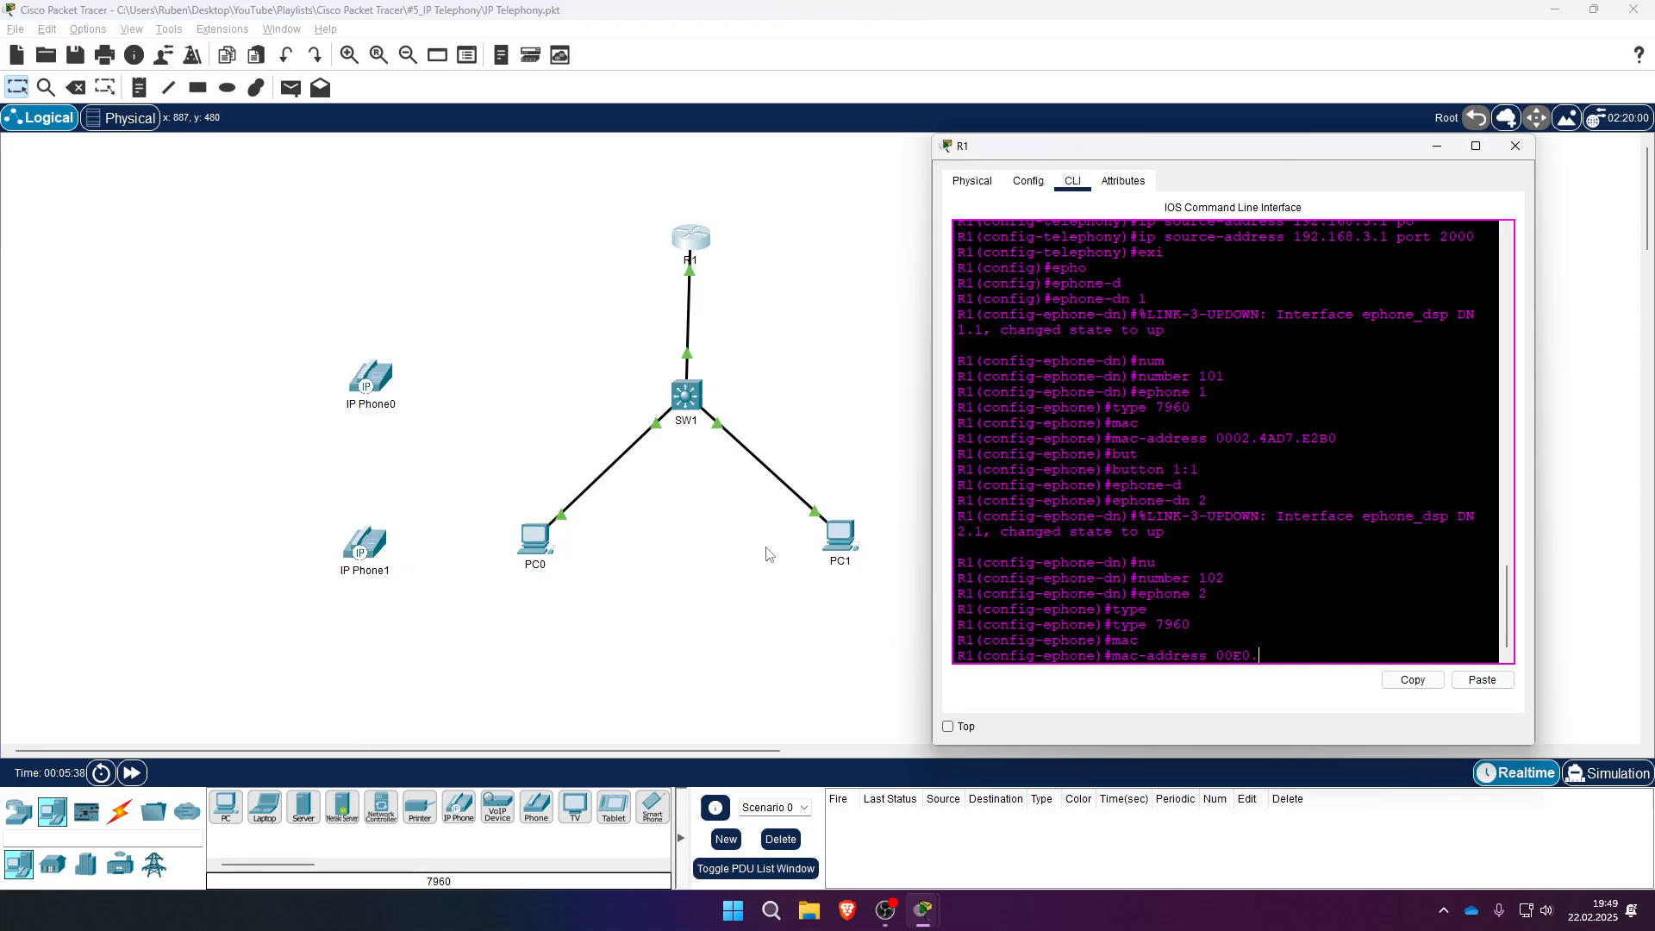
type("F778")
key("alt+Tab")
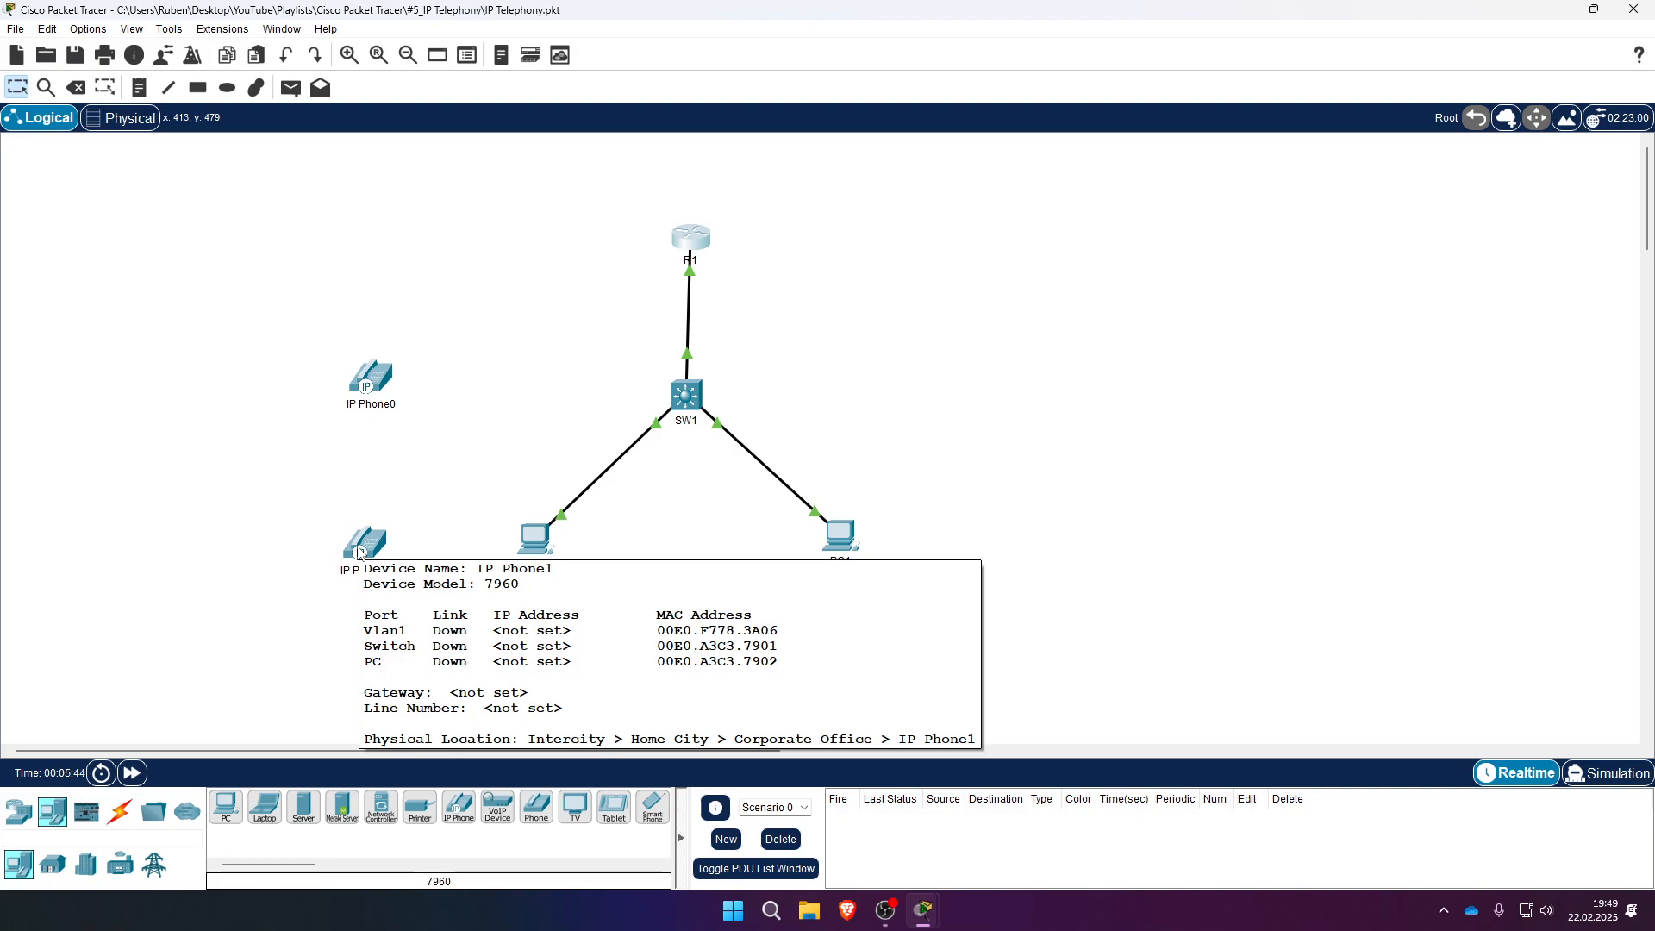
key("alt+Tab")
type(".3")
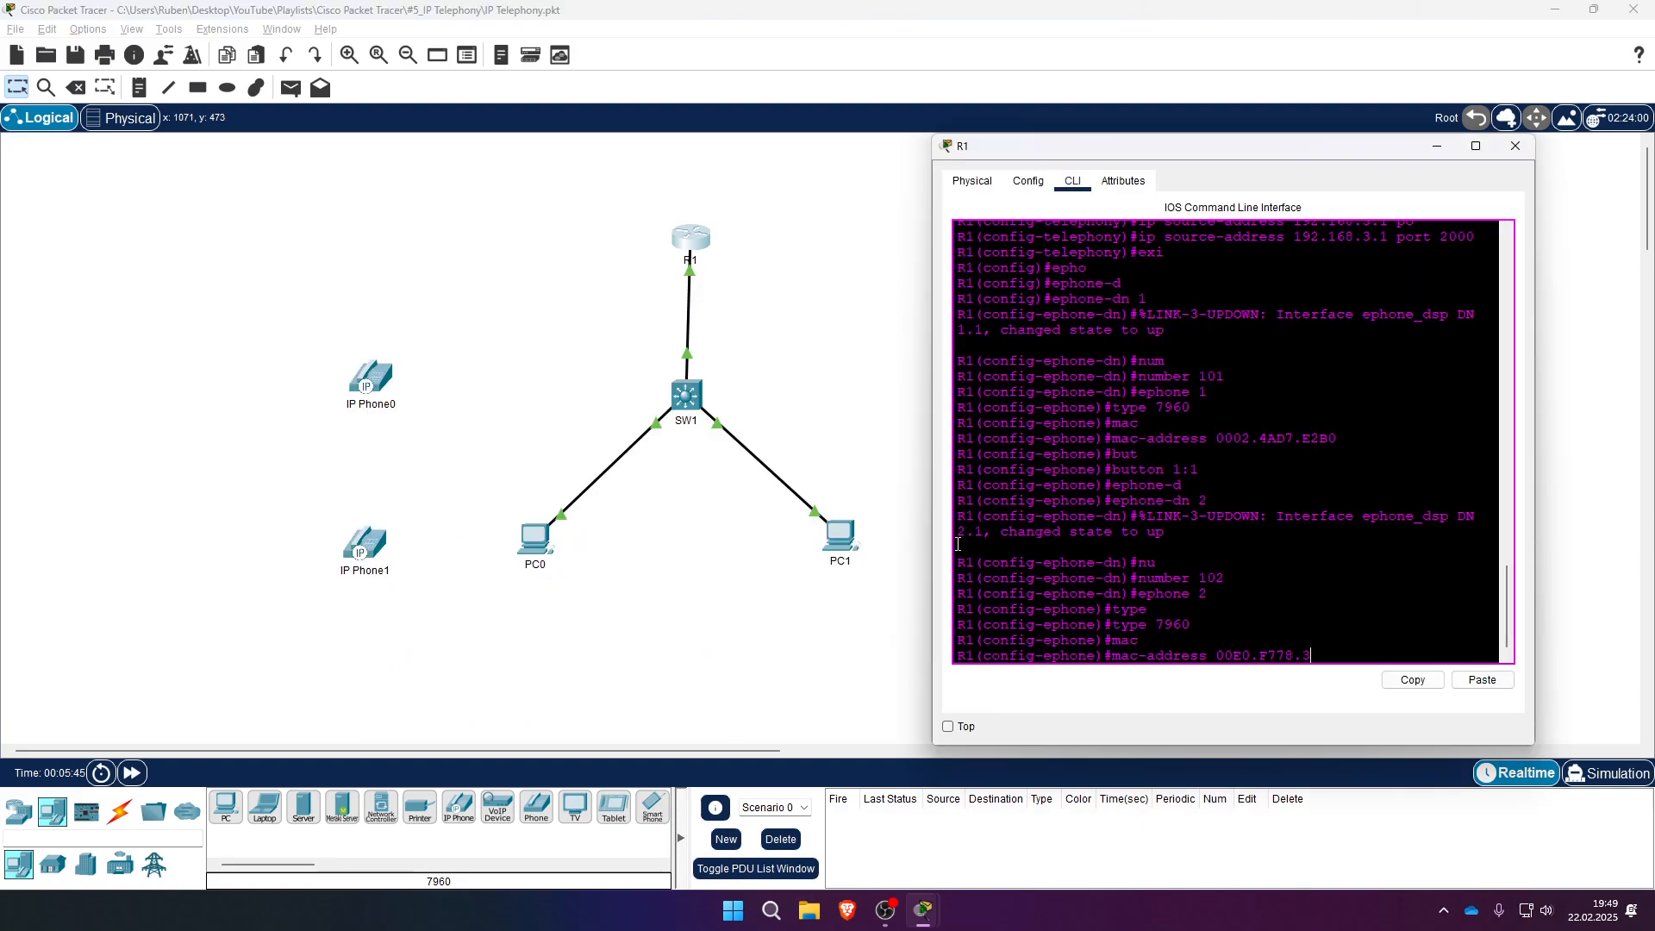
type("A06")
key("Return")
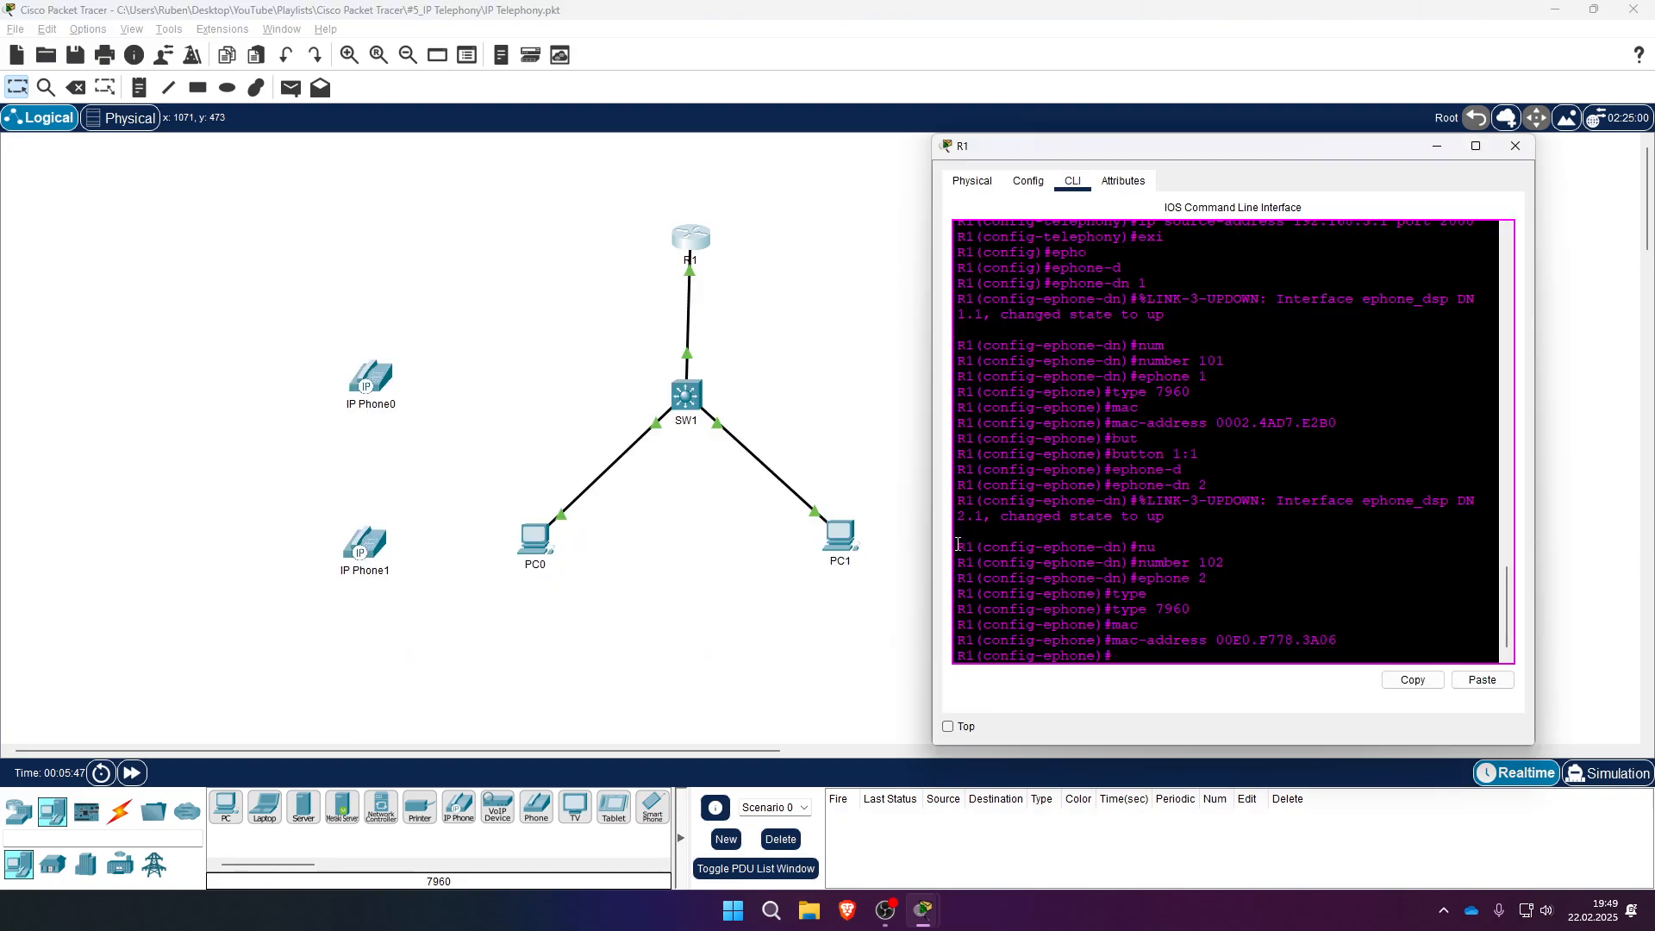
- Assign button 1:2 to ephone 2 and exit the ephone configuration
type("but")
key("Return")
type("button 1")
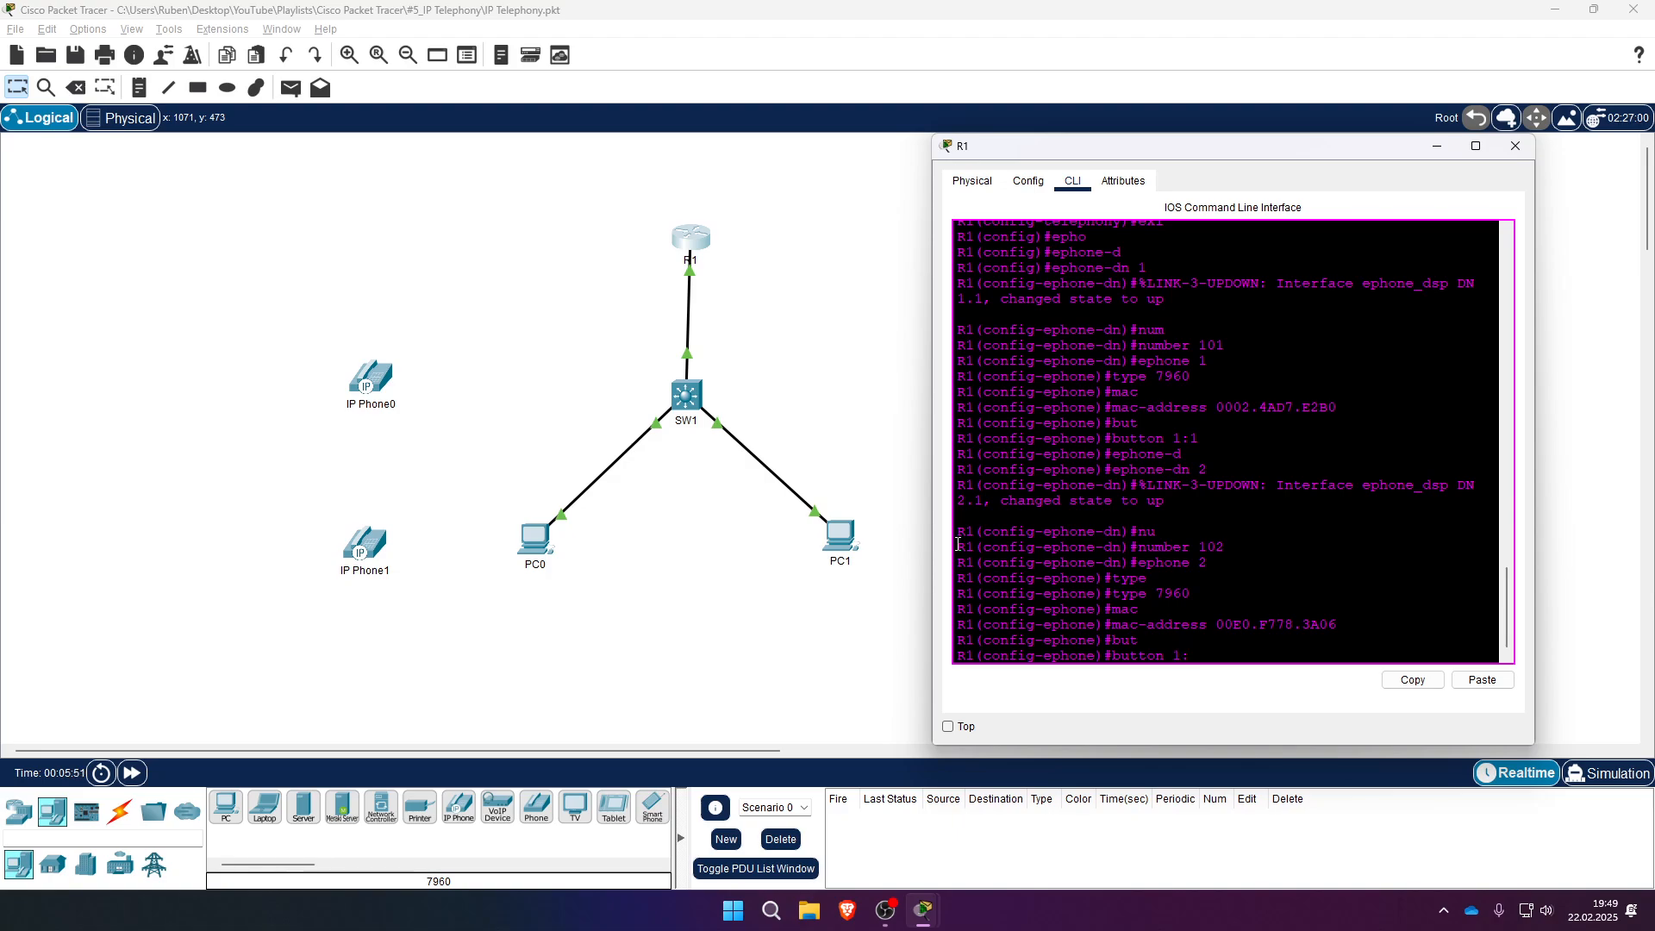
type(":2")
key("Return")
type("exi")
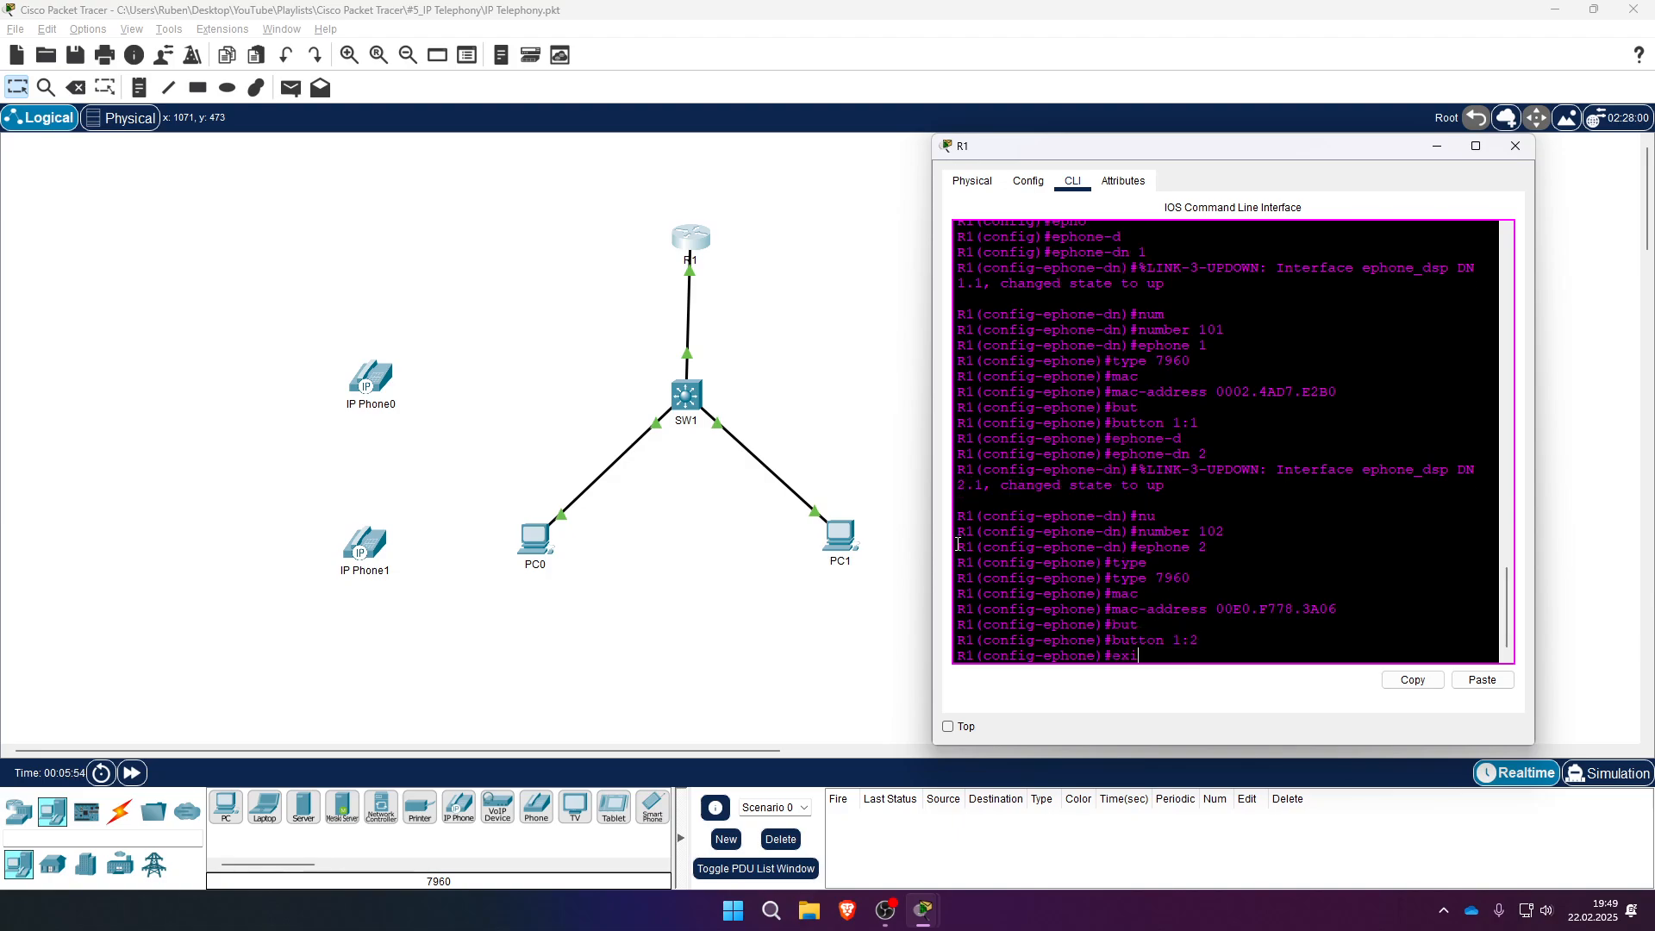
key("Return")
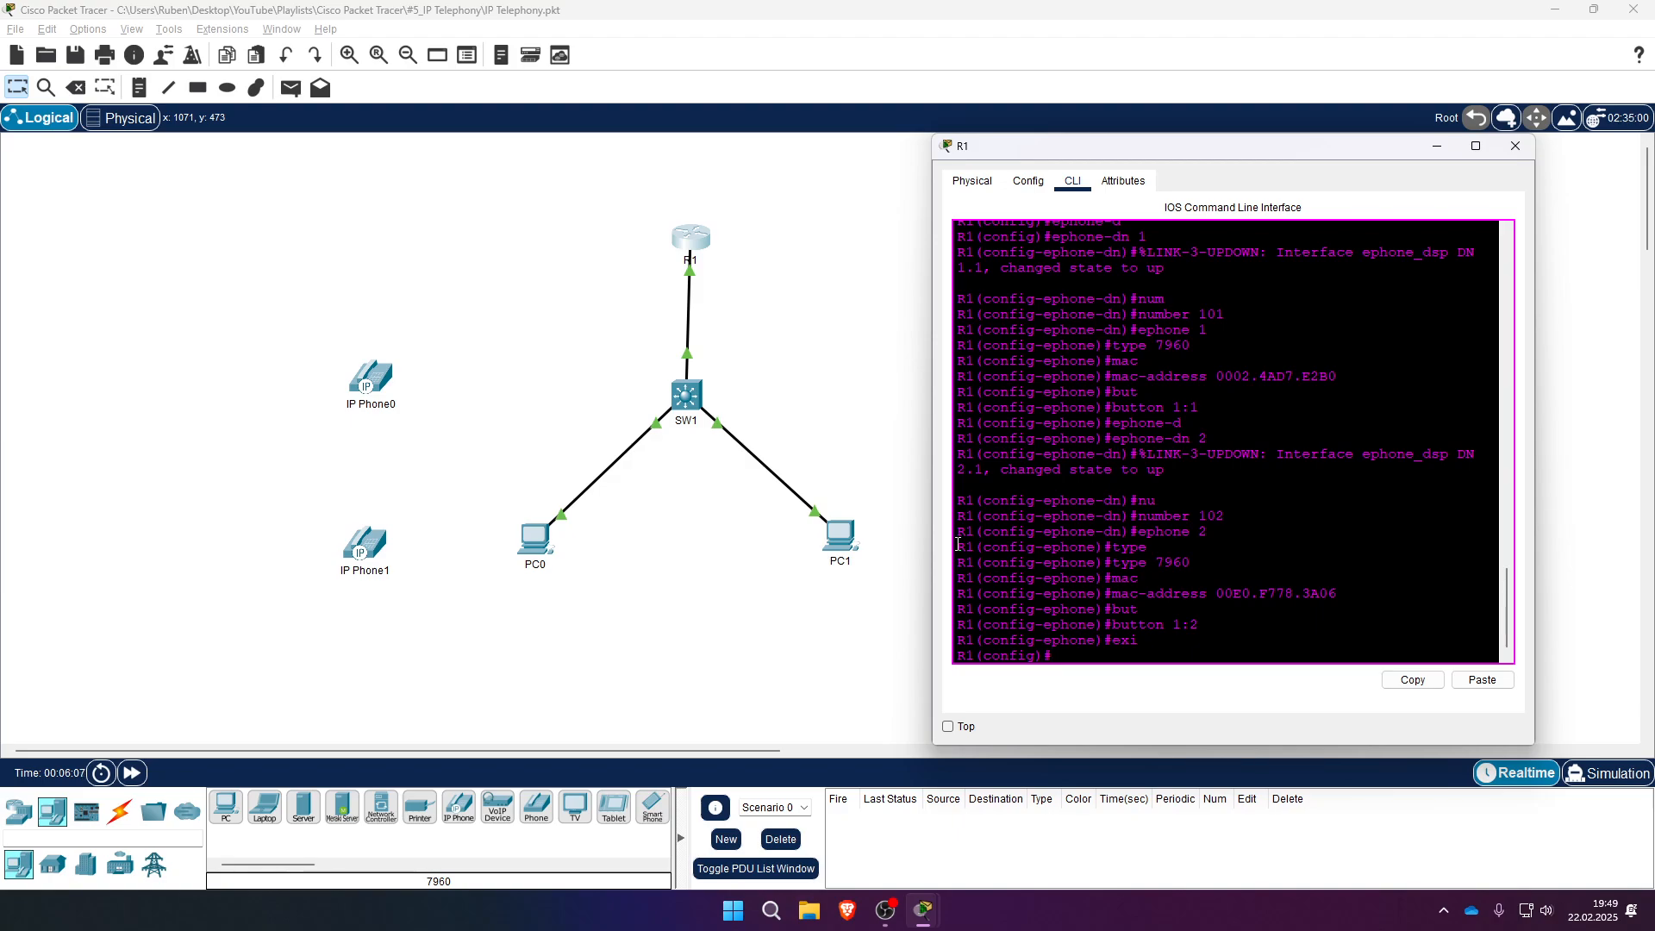
type("ip dh")
- Create a DHCP pool named VOICE on R1
key("Tab")
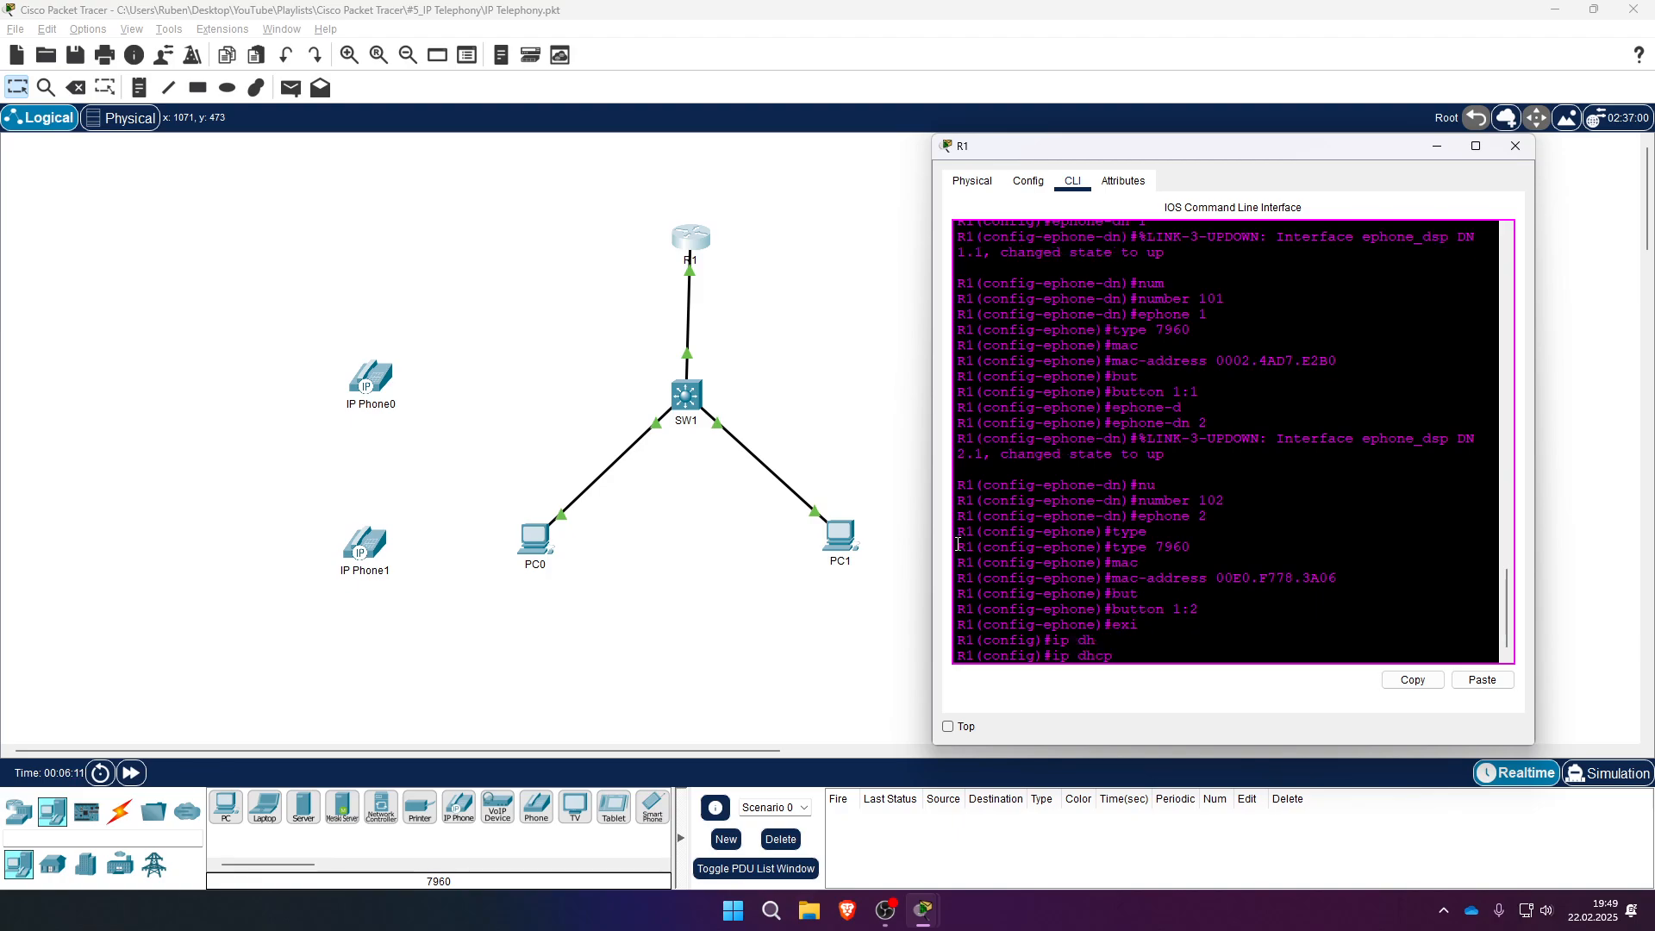
type("p")
key("Tab")
type("c")
key("BackSpace")
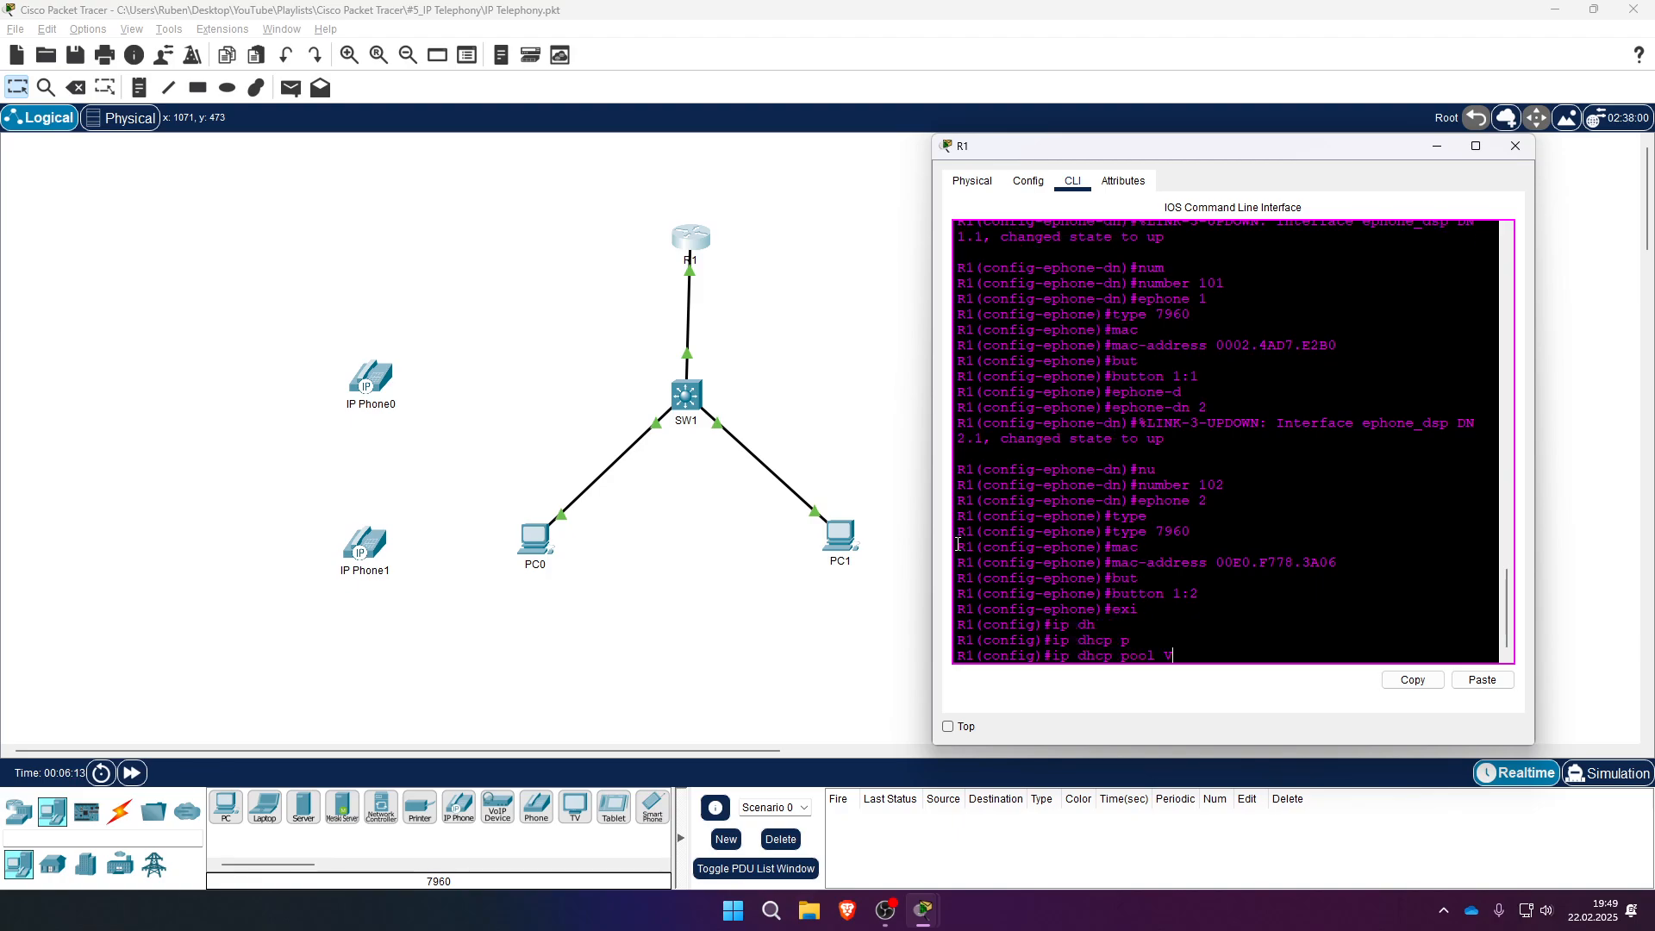
type("VOICE")
key("Return")
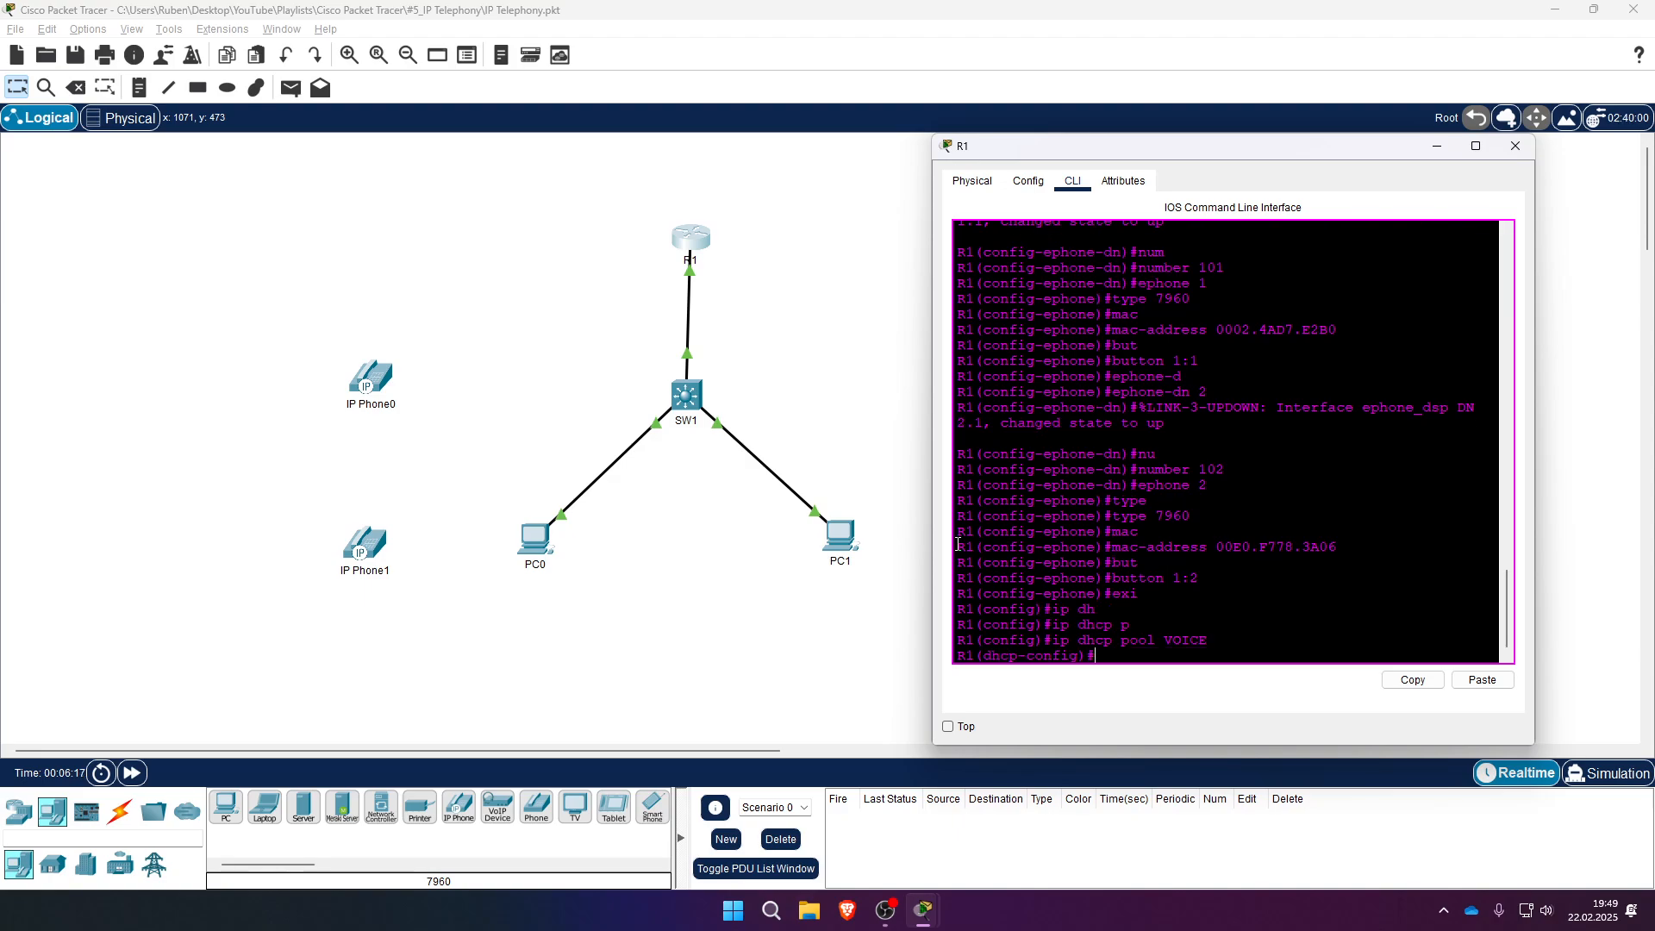
- Give the VOICE pool network 192.168.3.0 255.255.255.0 and default router 192.168.3.1
type("net")
key("Tab")
type("192.1")
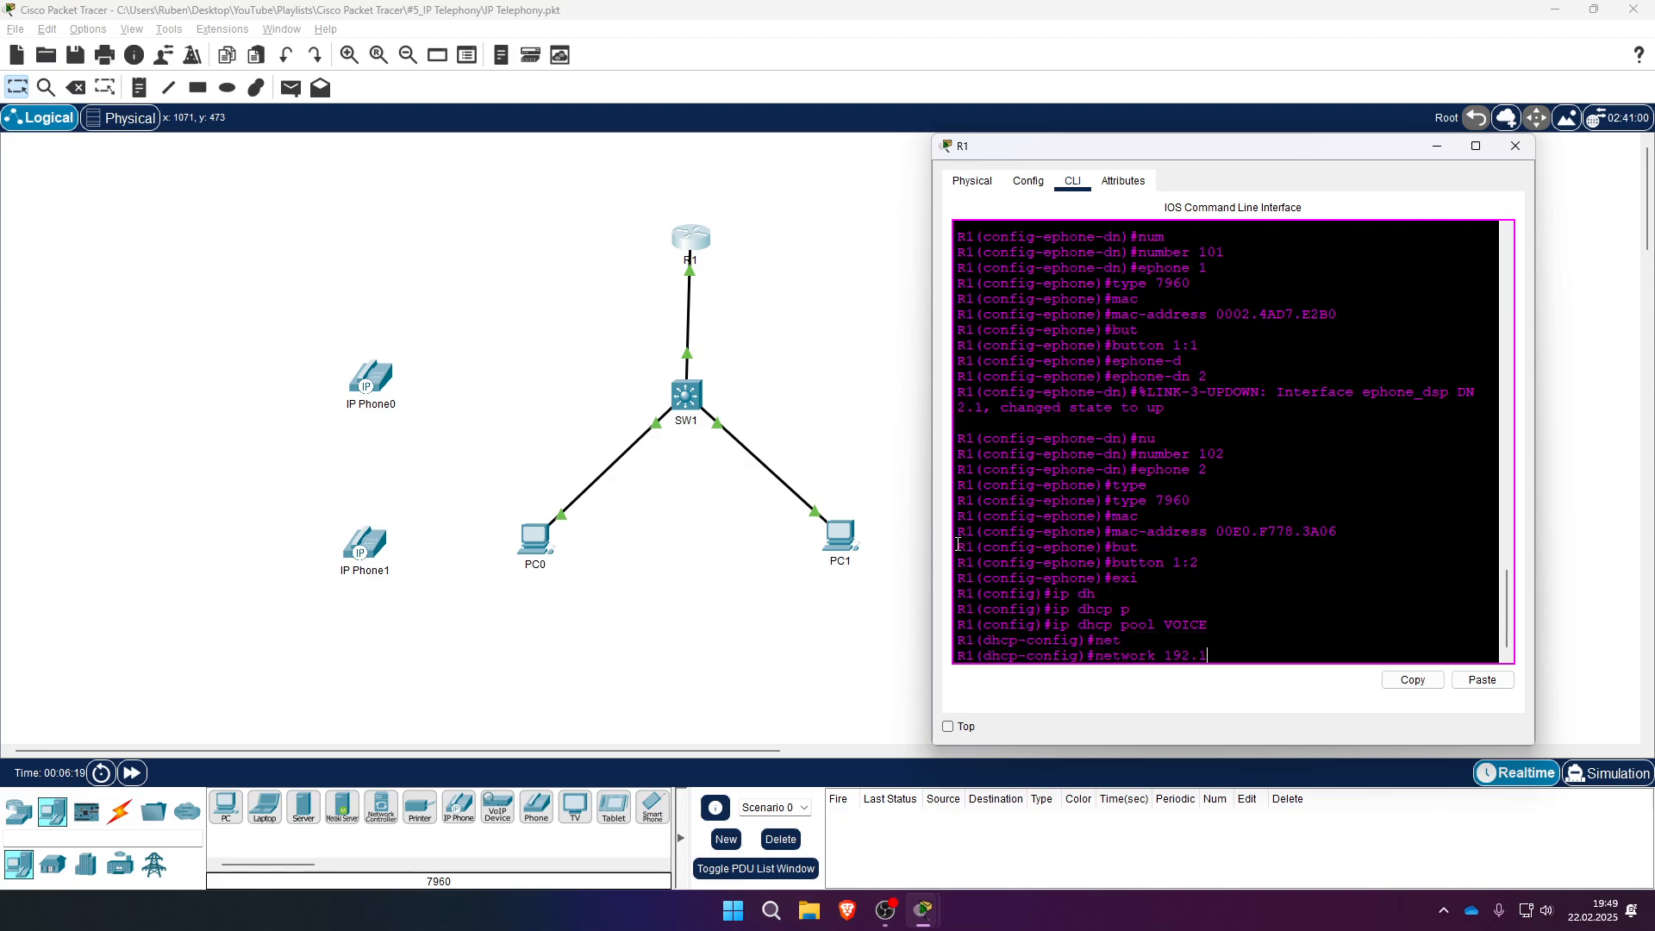
type("68.3.0 255.255.255.0")
key("Return")
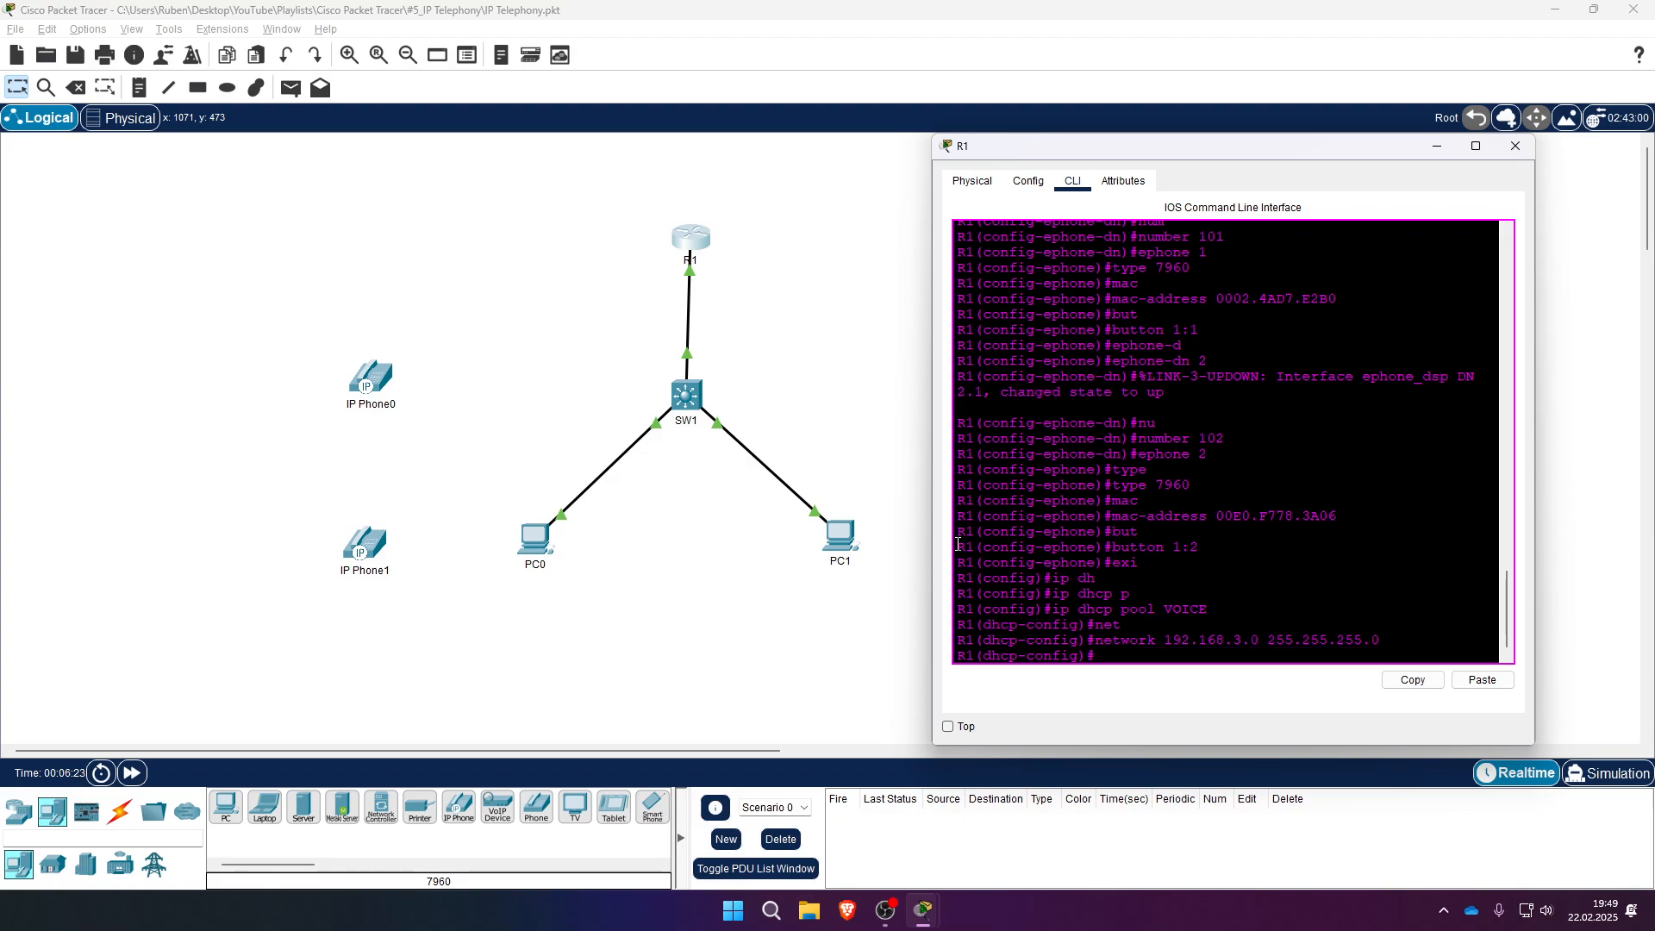
type("def")
key("Tab")
type("192")
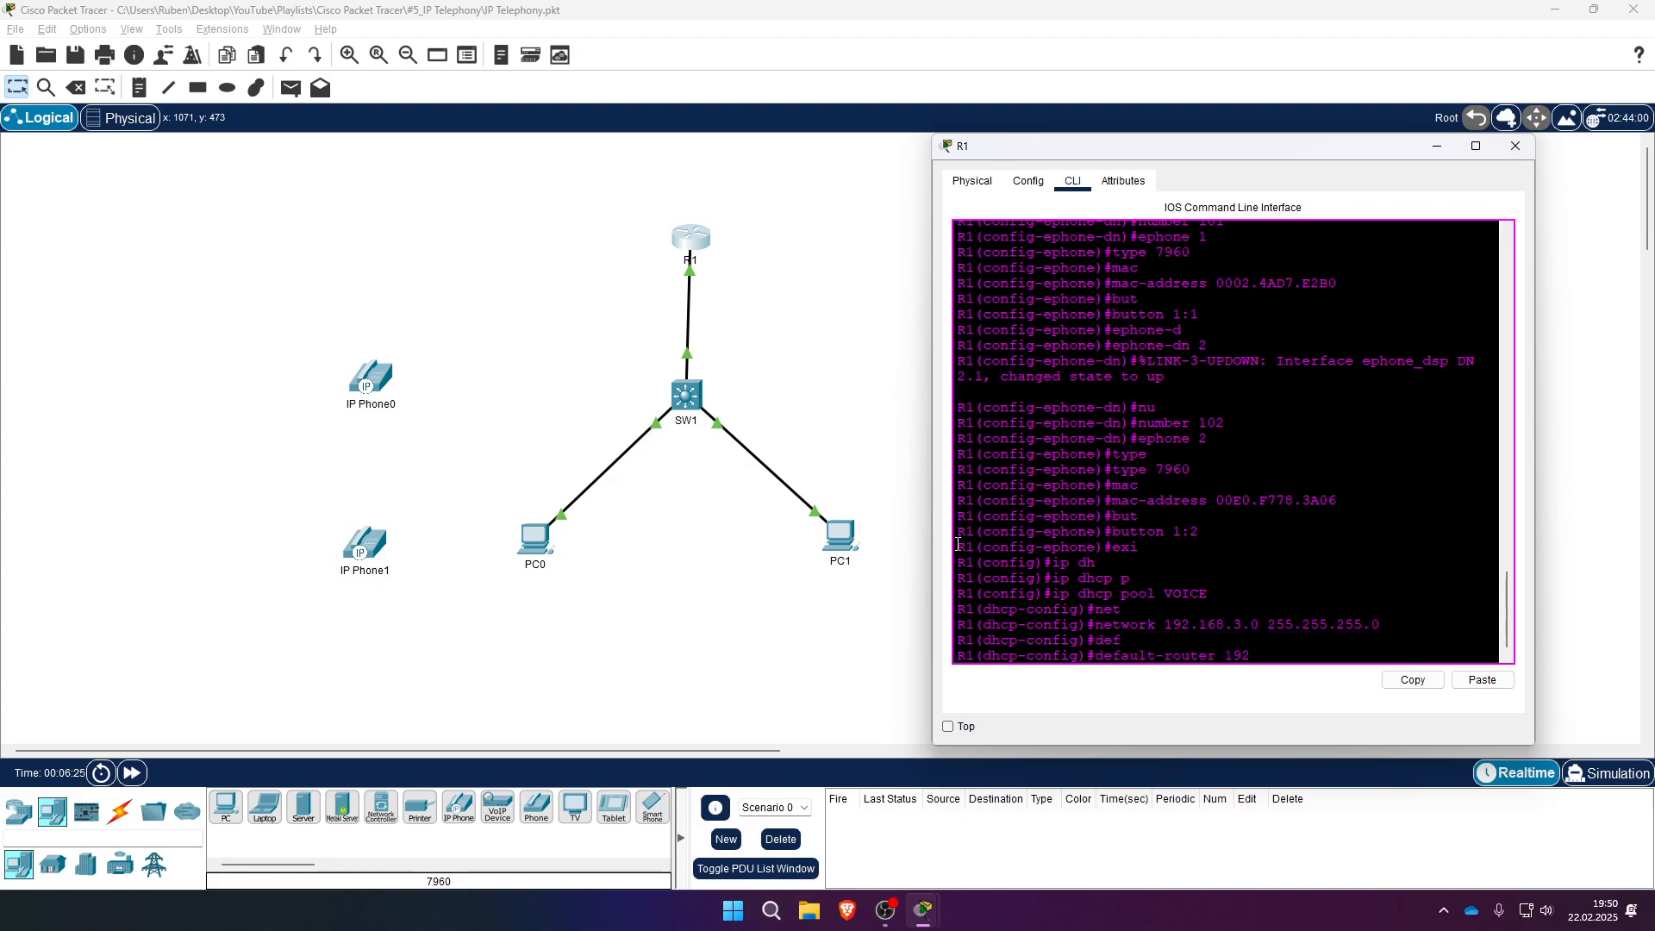
type(".168.3.1")
key("Return")
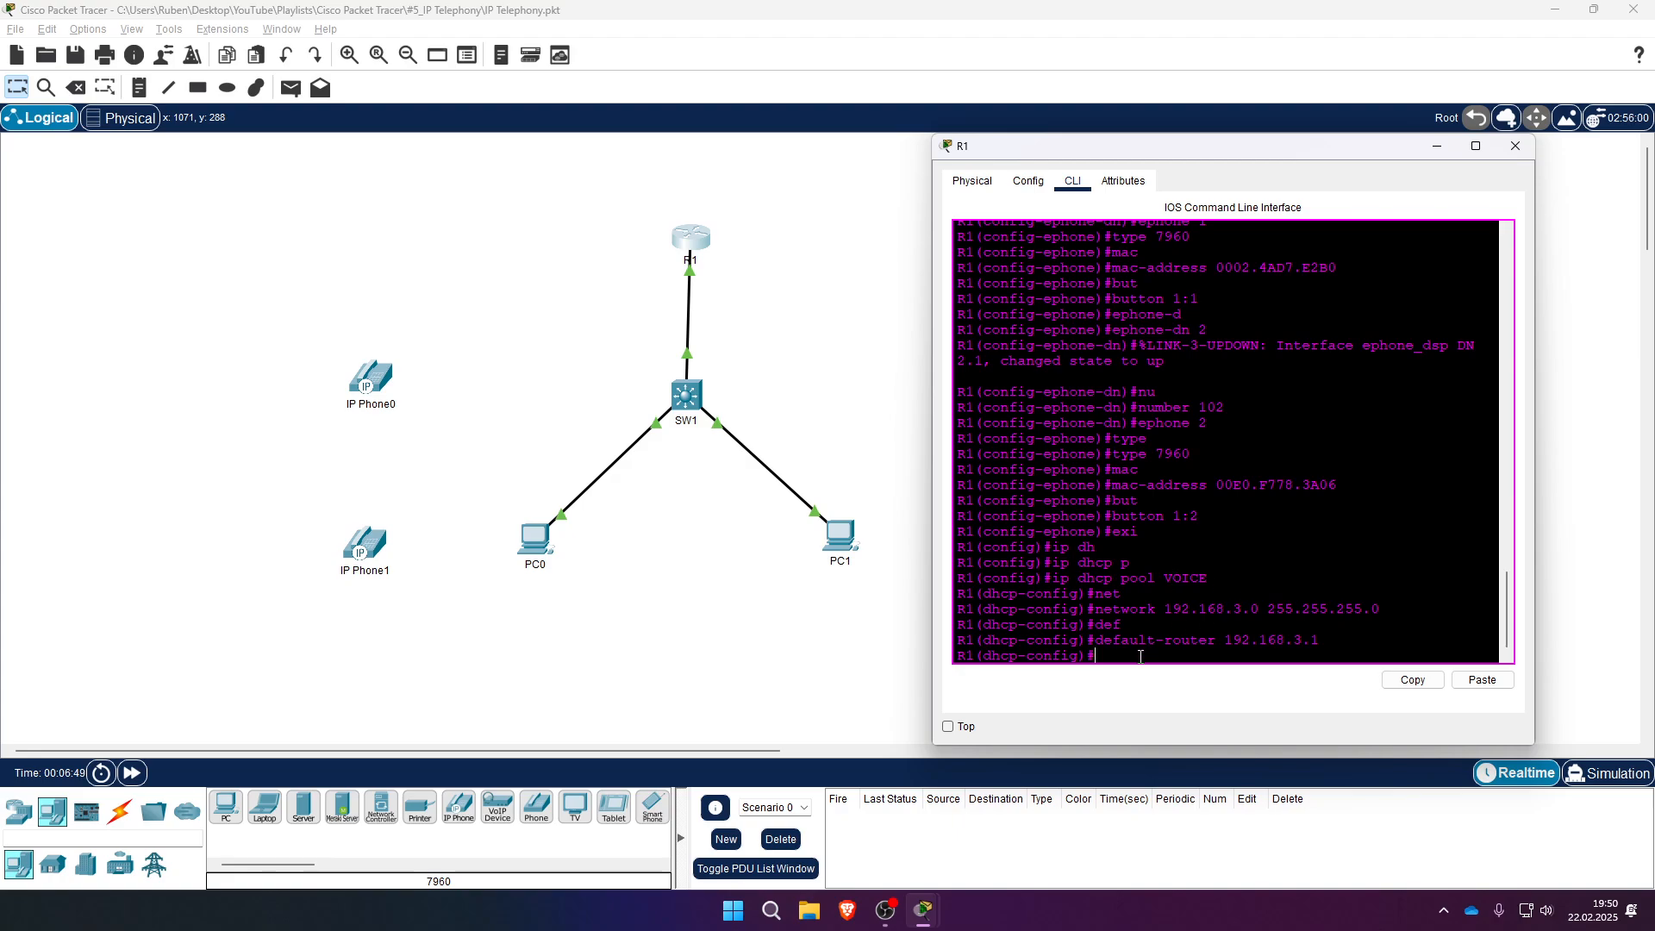
- Add option 150 ip 192.168.3.1 to the VOICE pool and exit it
type("opt")
key("Tab")
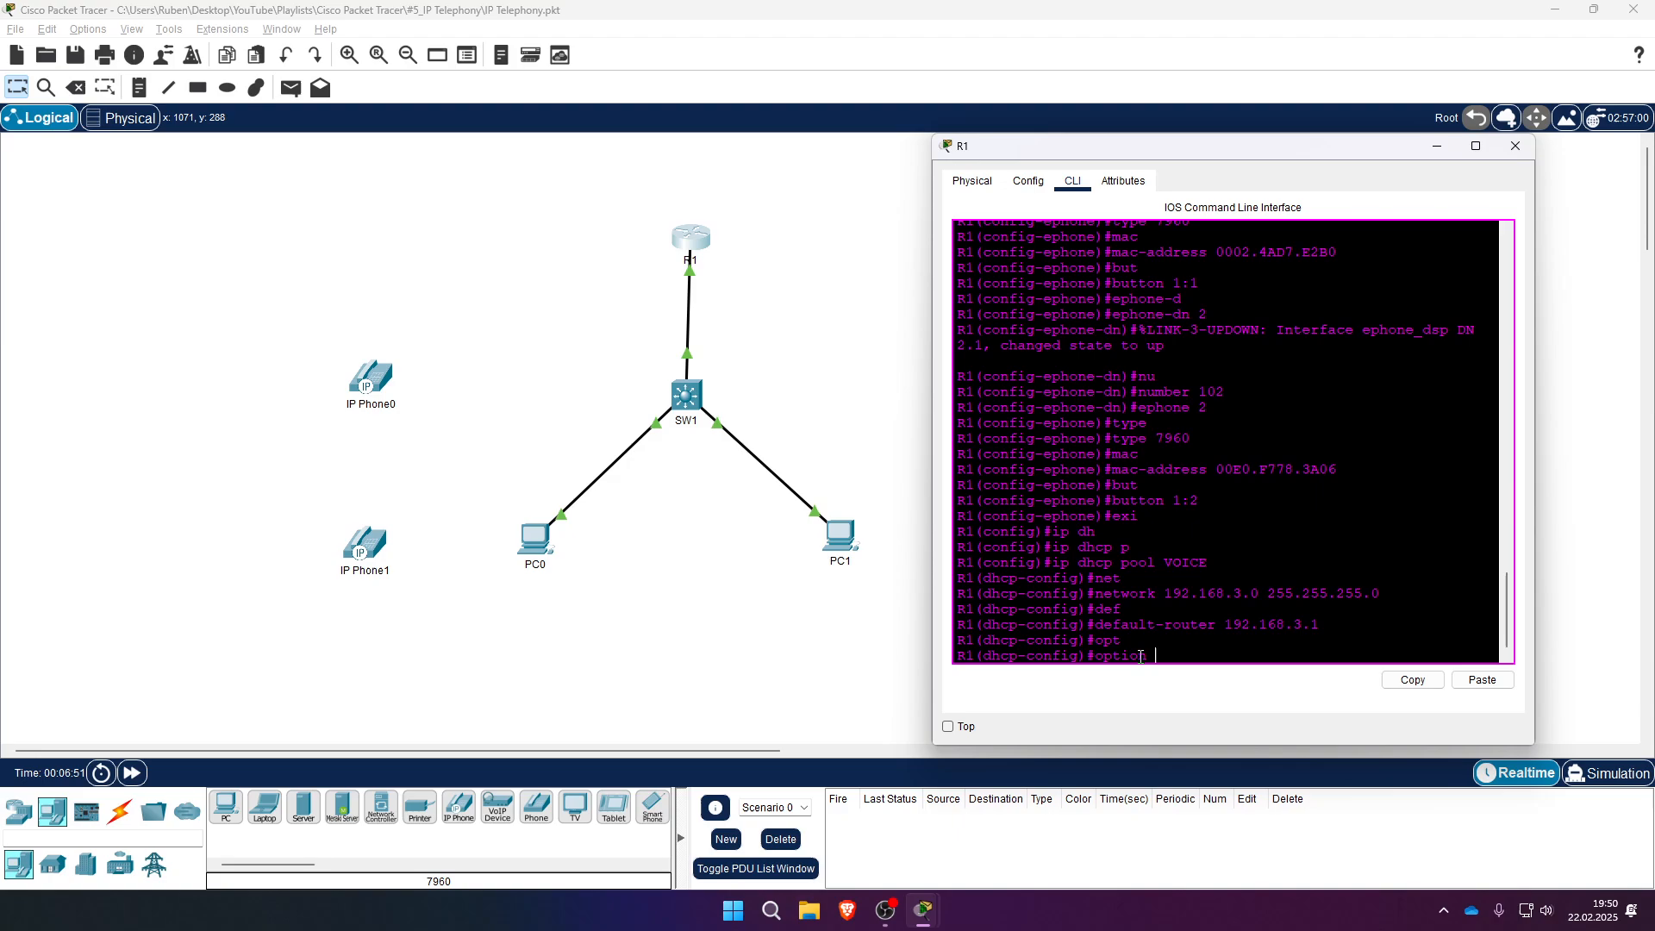
type("150 ip")
key("Tab")
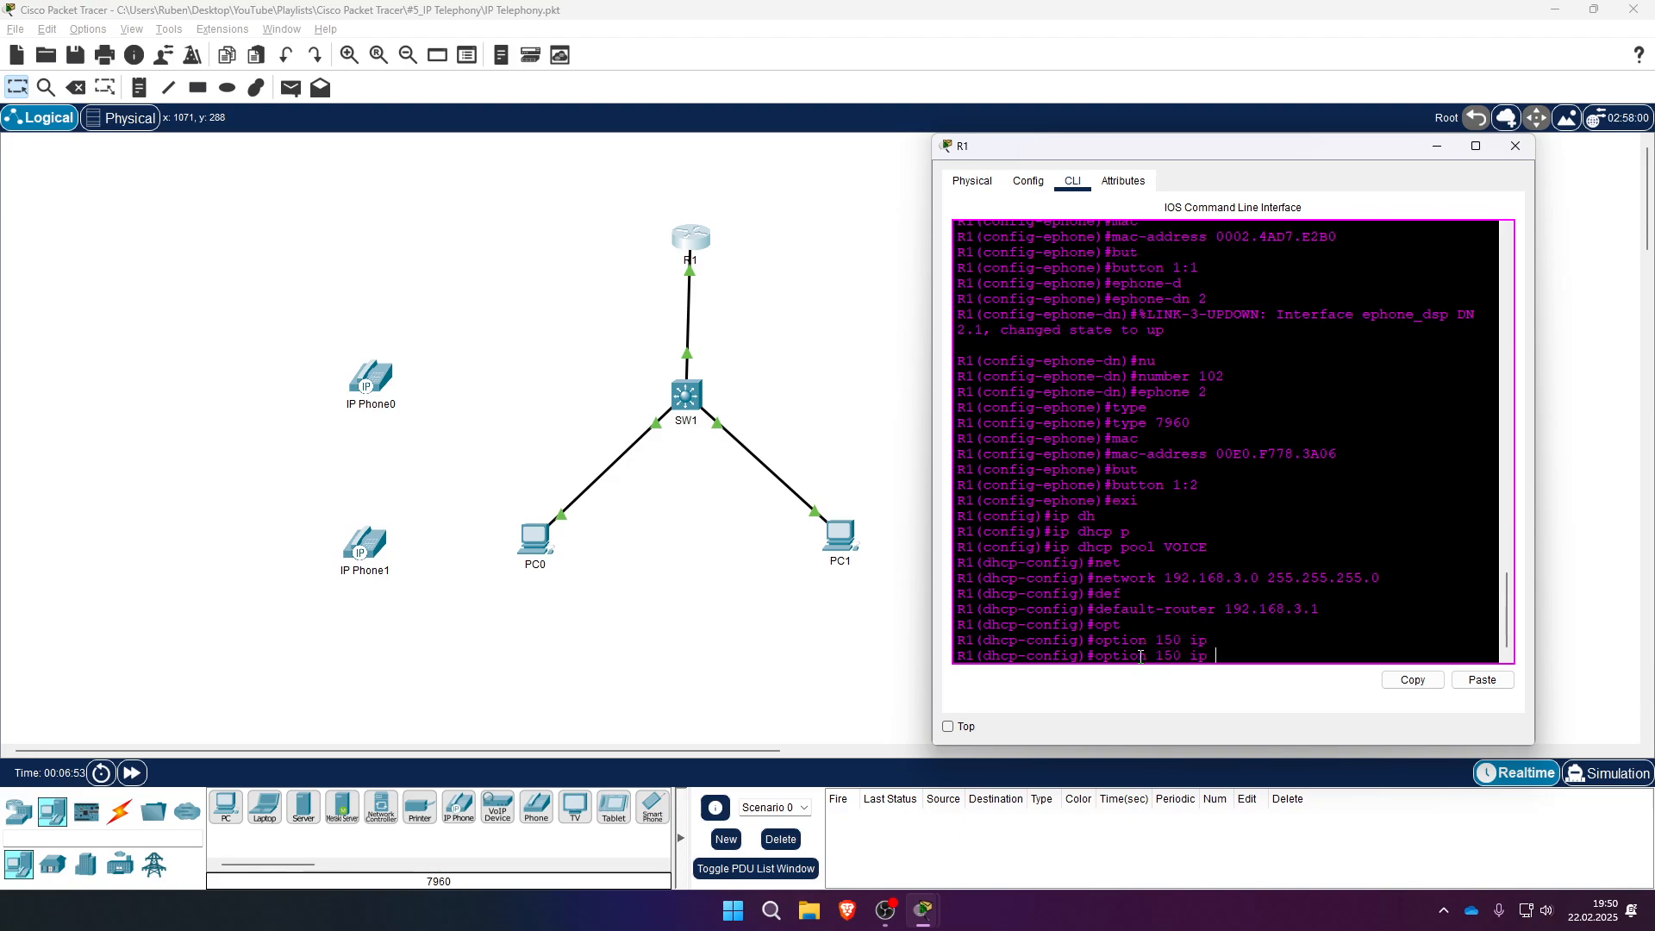
type("192.168.3.1")
key("Return")
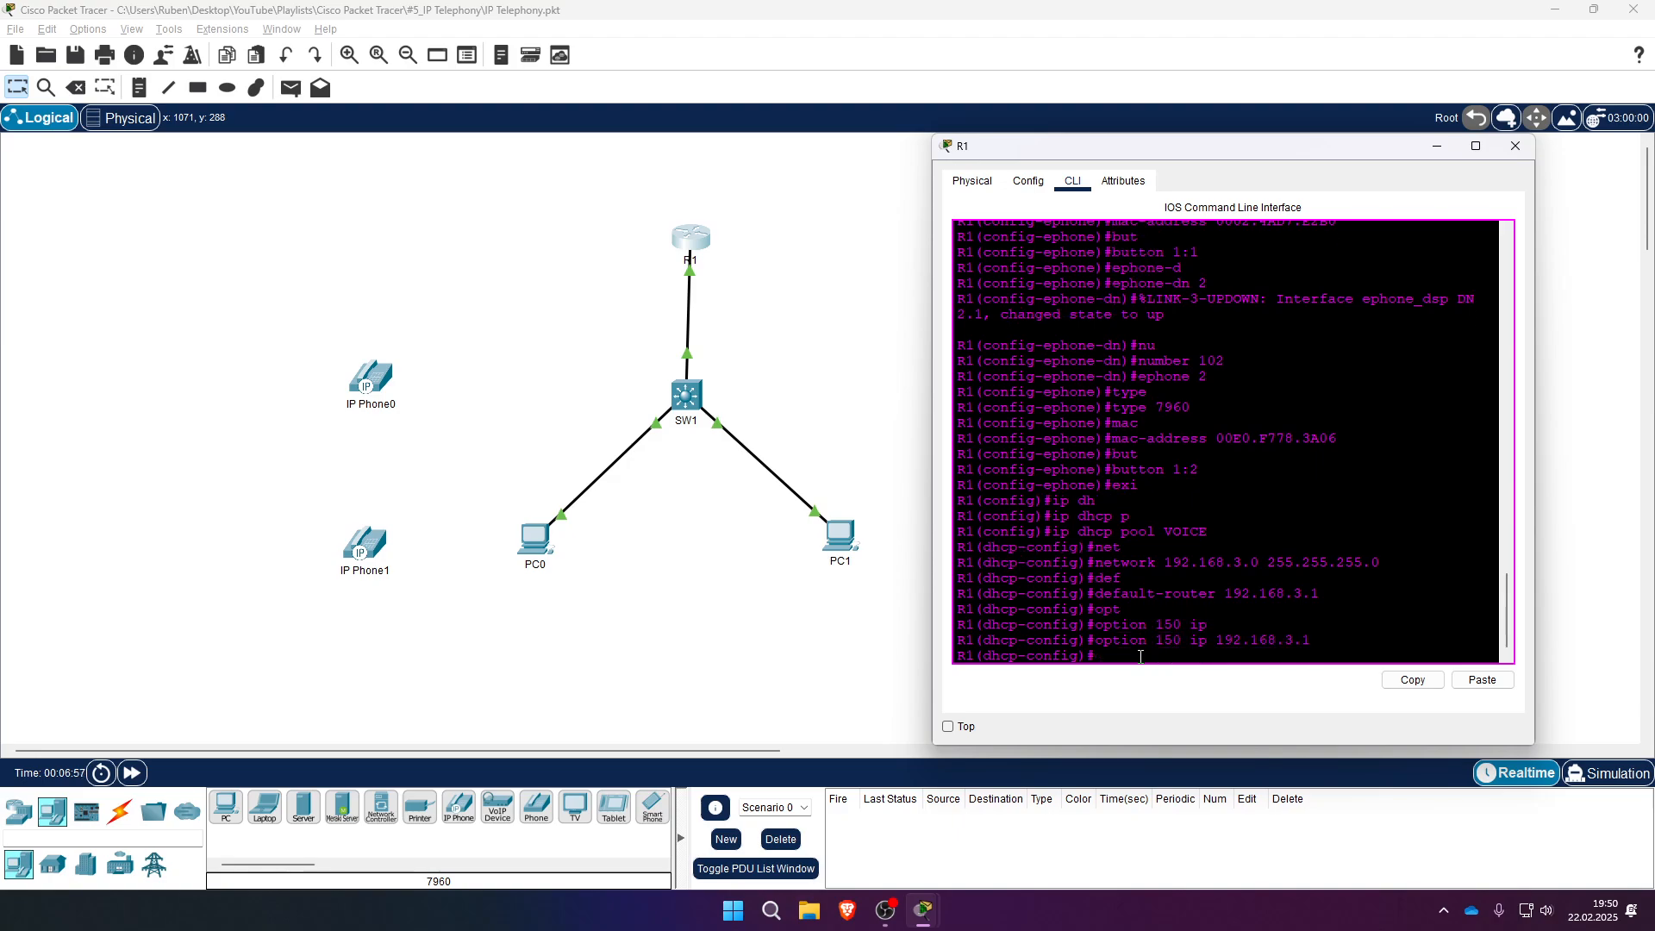
type("exi")
key("Return")
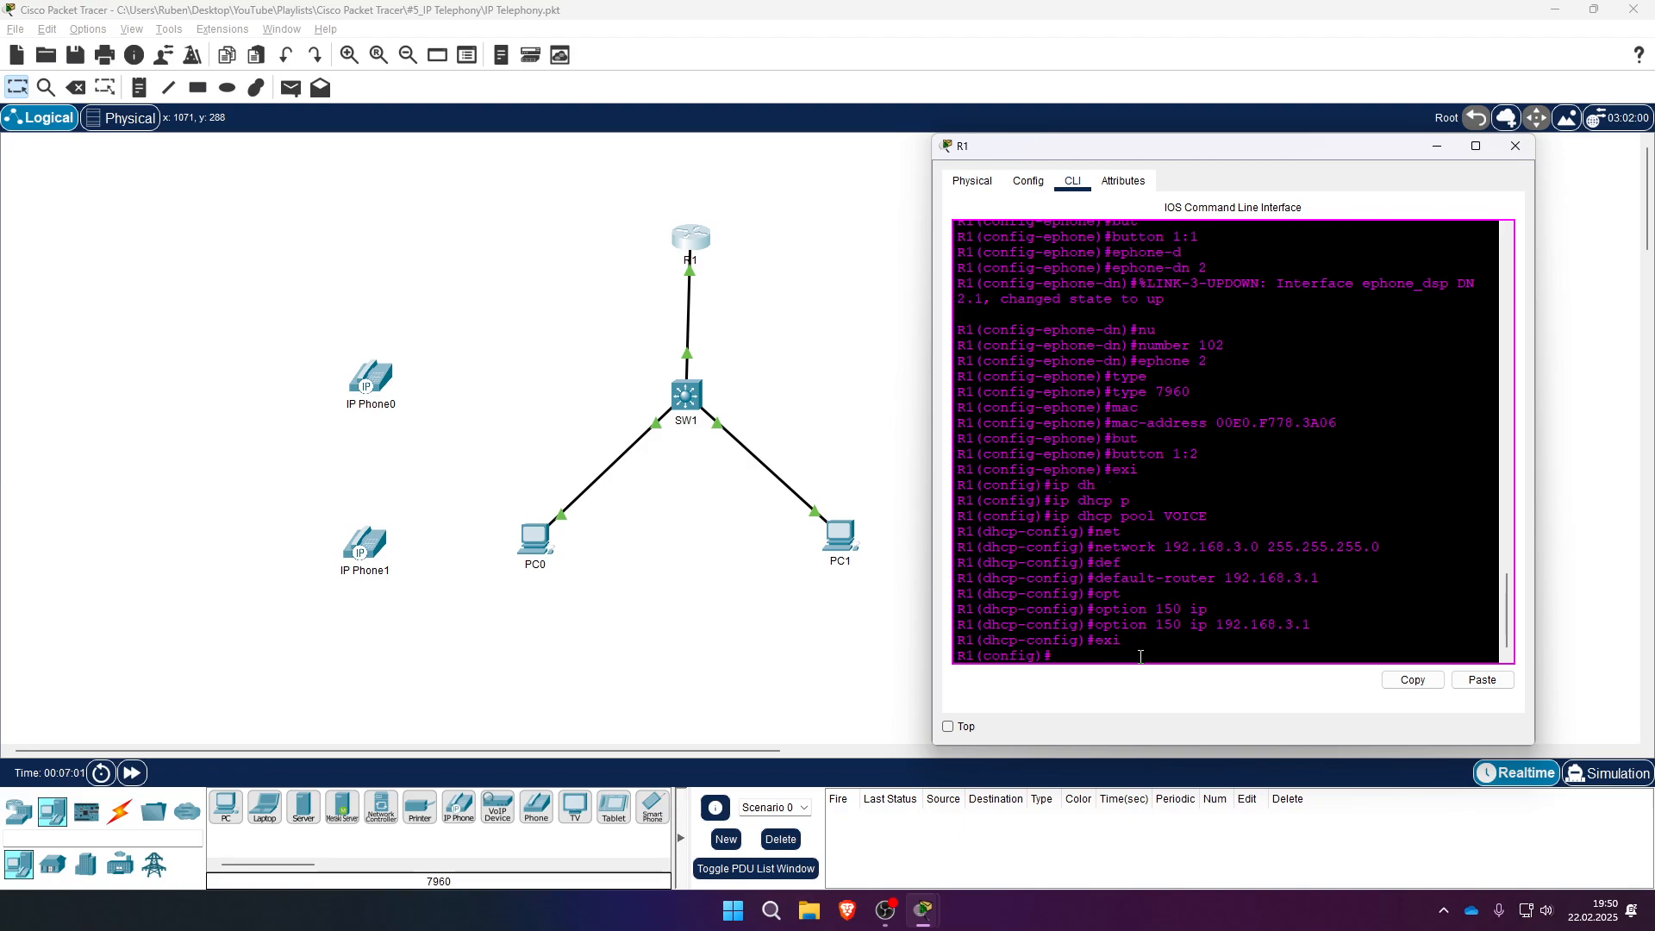
type("inter")
key("Tab")
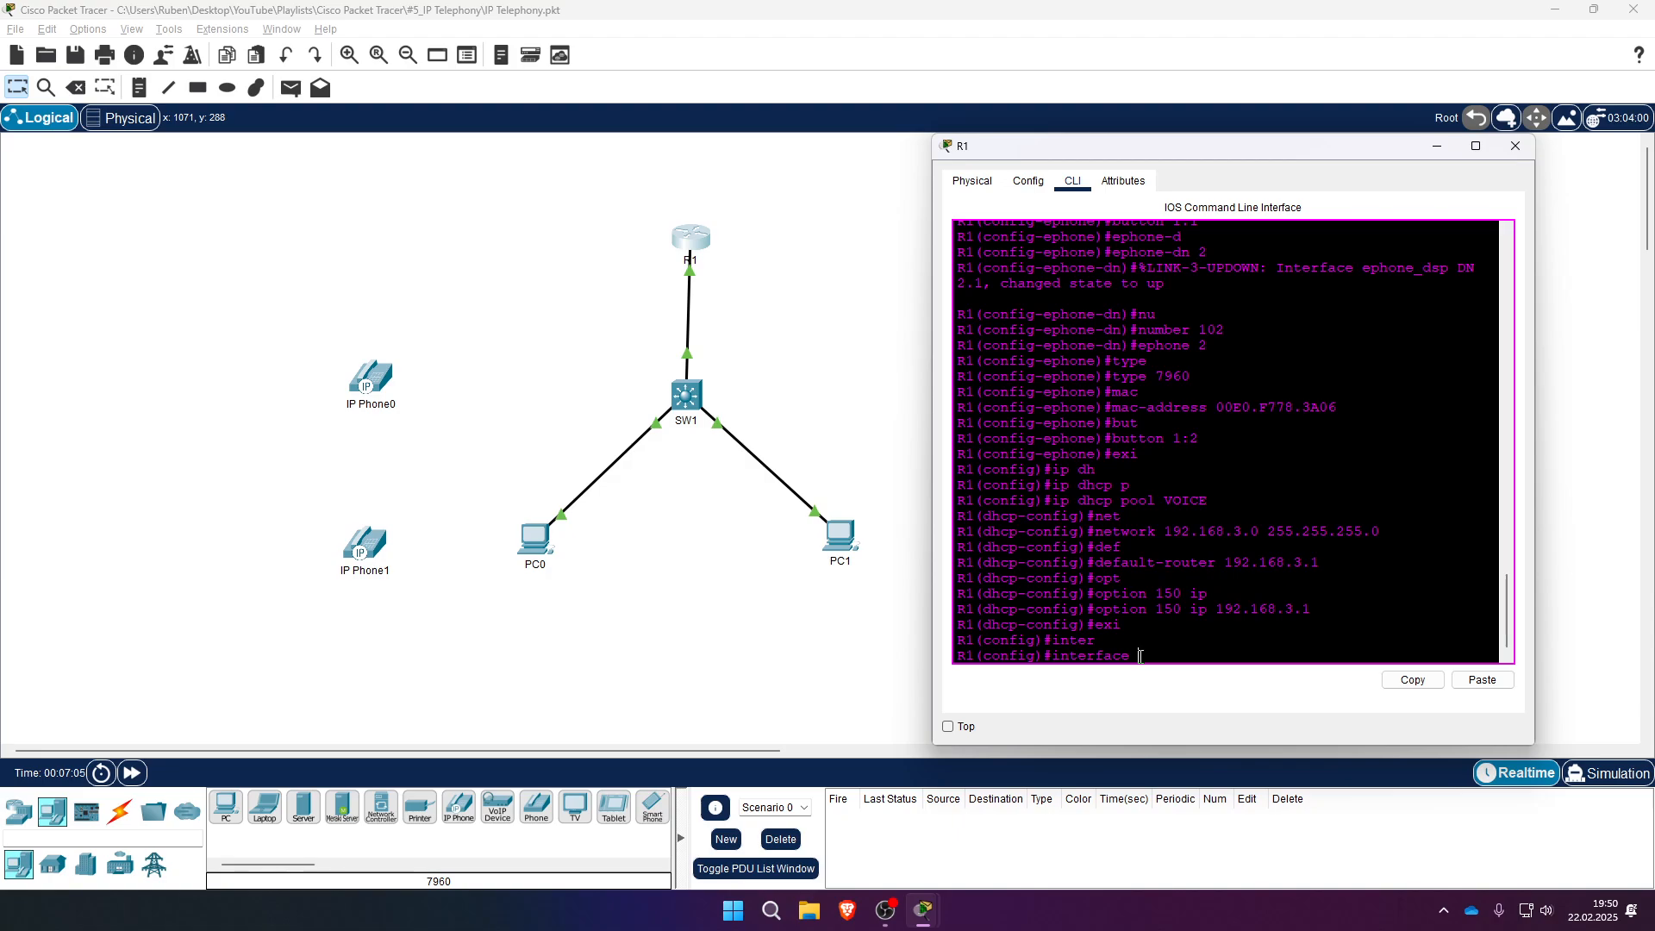
- Create interface Vlan30 on R1 with the description VOICE
type("vl")
key("Tab")
type("30")
key("Return")
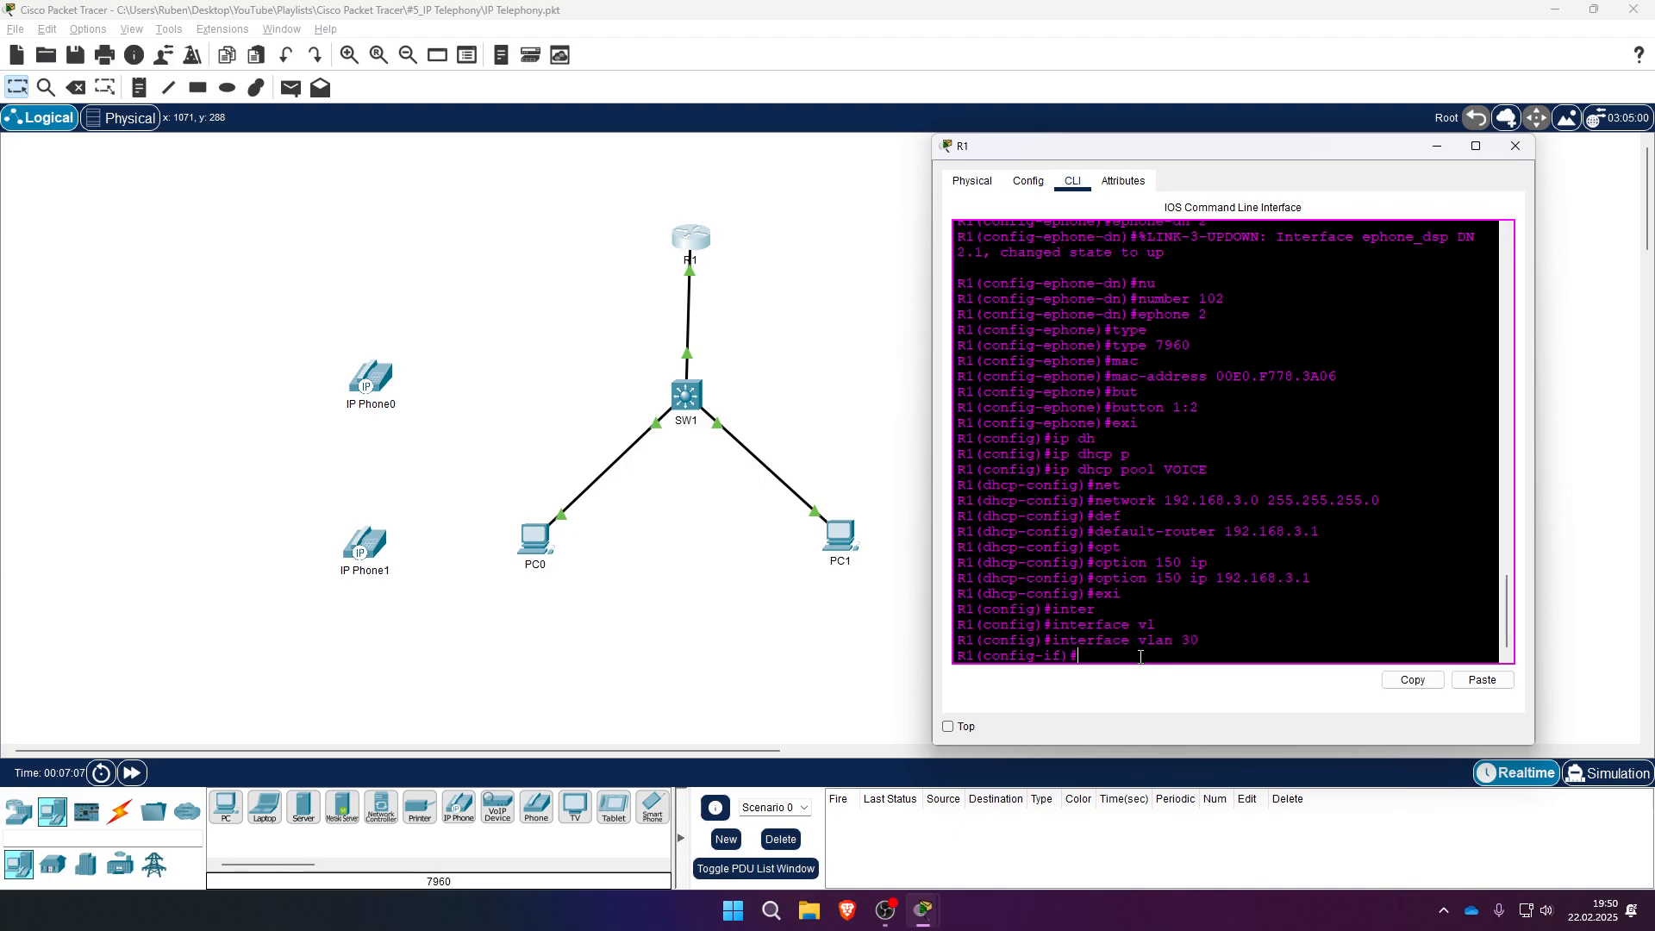
type("des")
key("Tab")
type("VOICE")
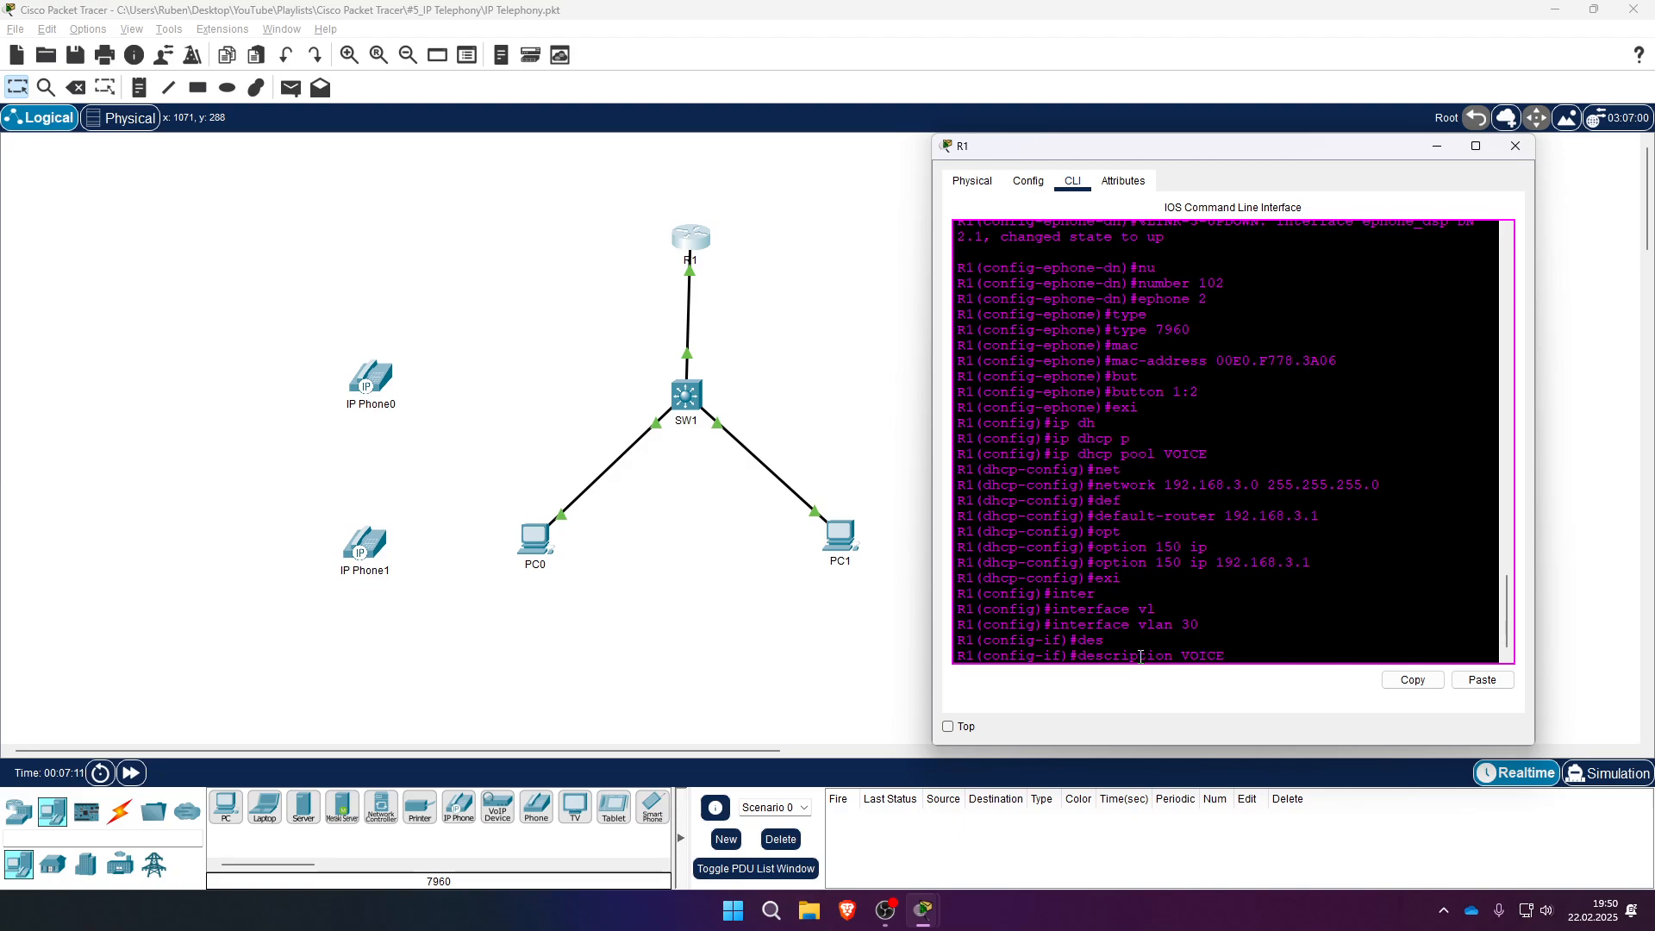
key("Return")
- Give interface Vlan30 the address 192.168.3.1 255.255.255.0 and return to privileged mode
type("ip add")
key("Tab")
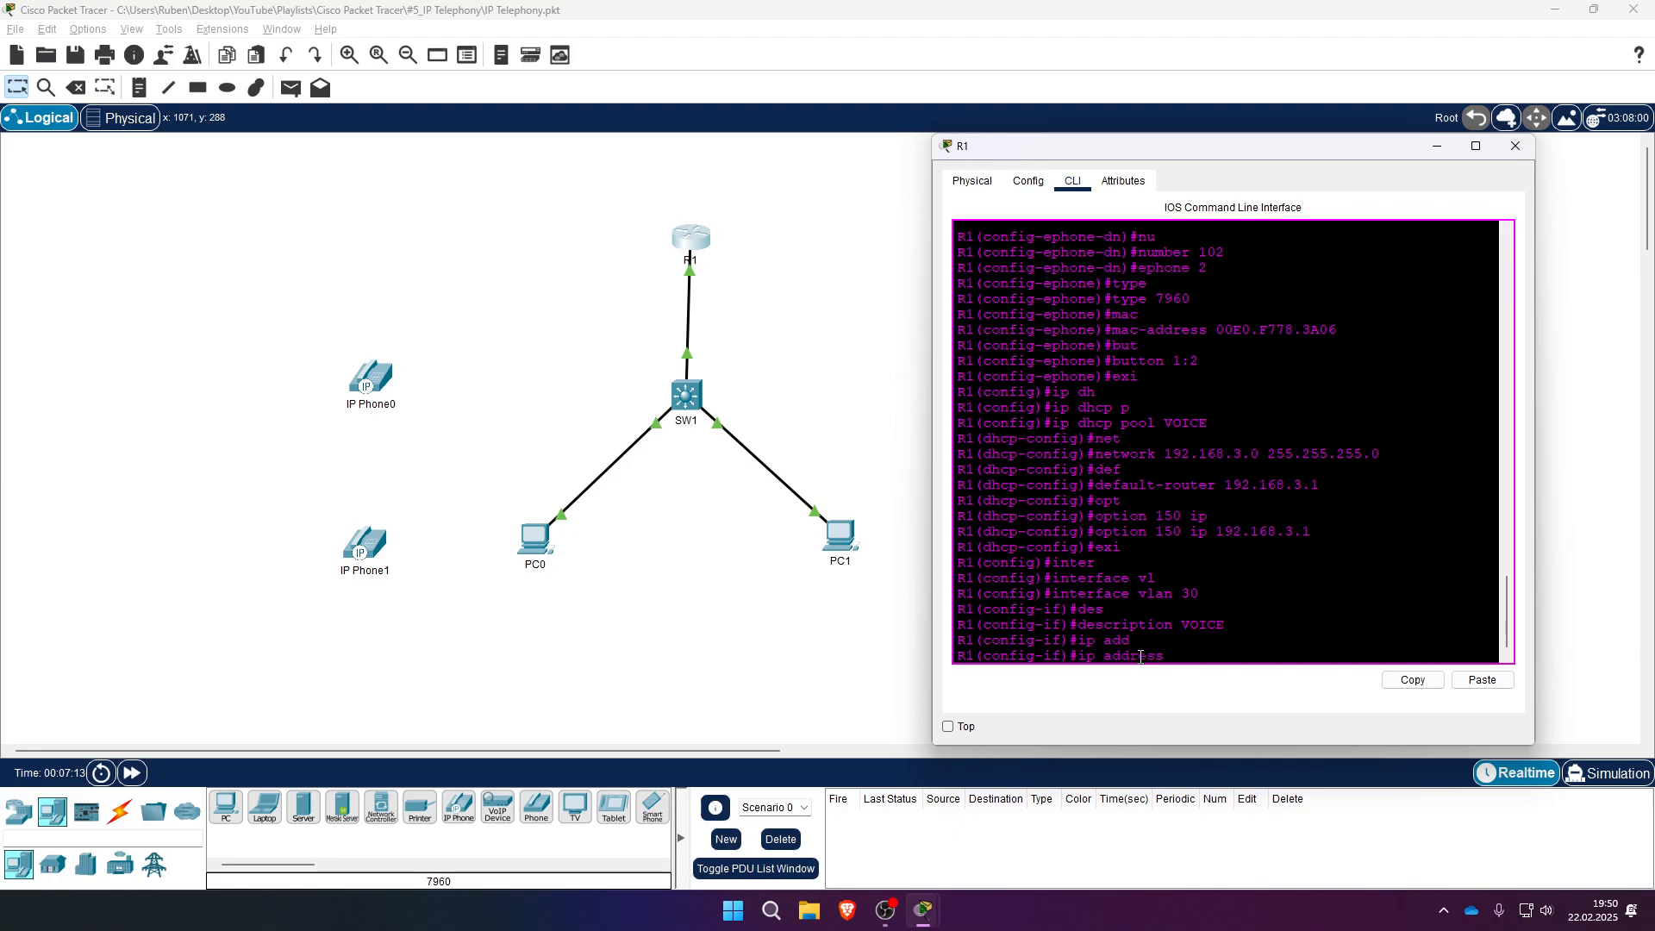
type("192.168.3.1 255.25")
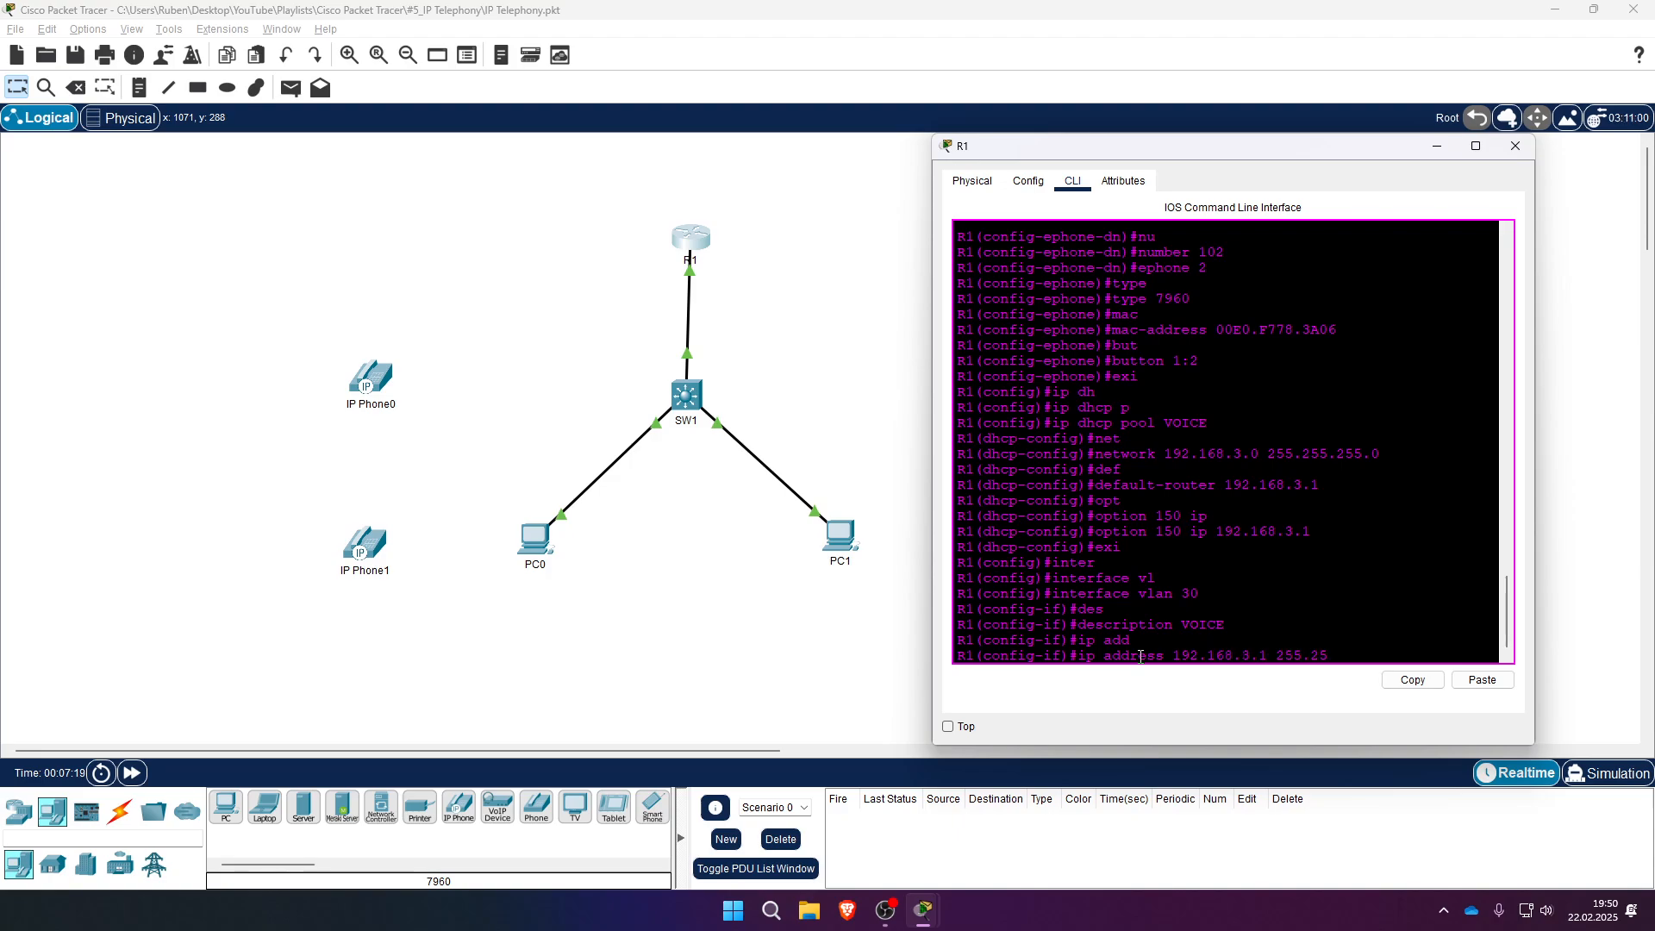
type("5.255.0")
key("Return")
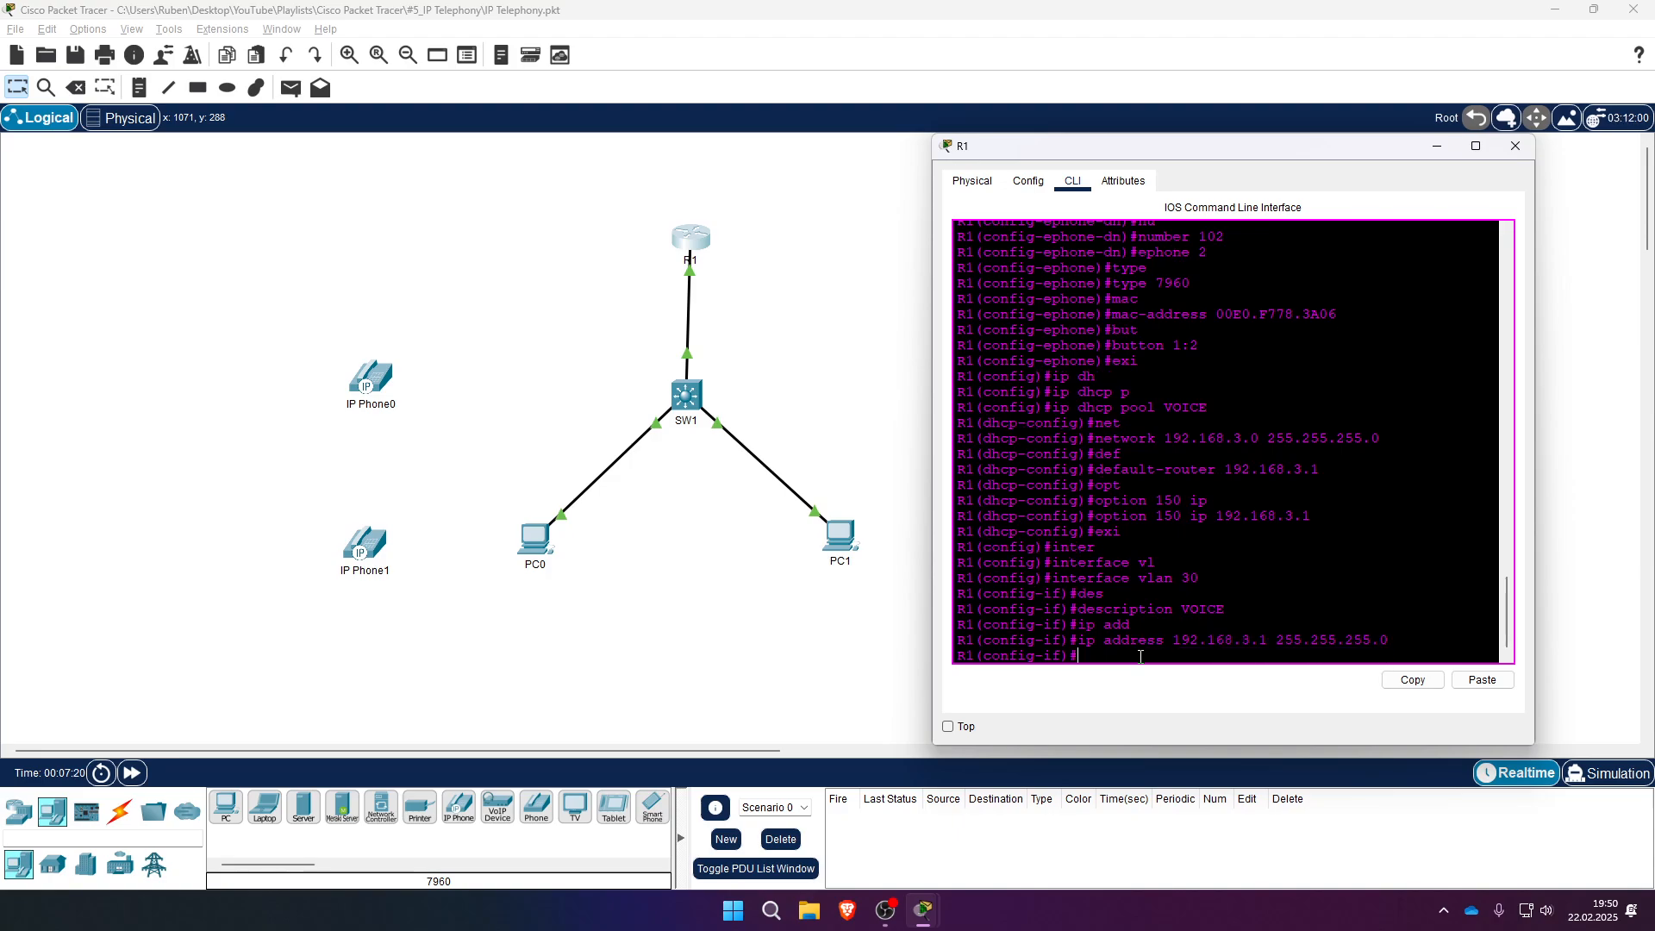
type("exi")
key("Return")
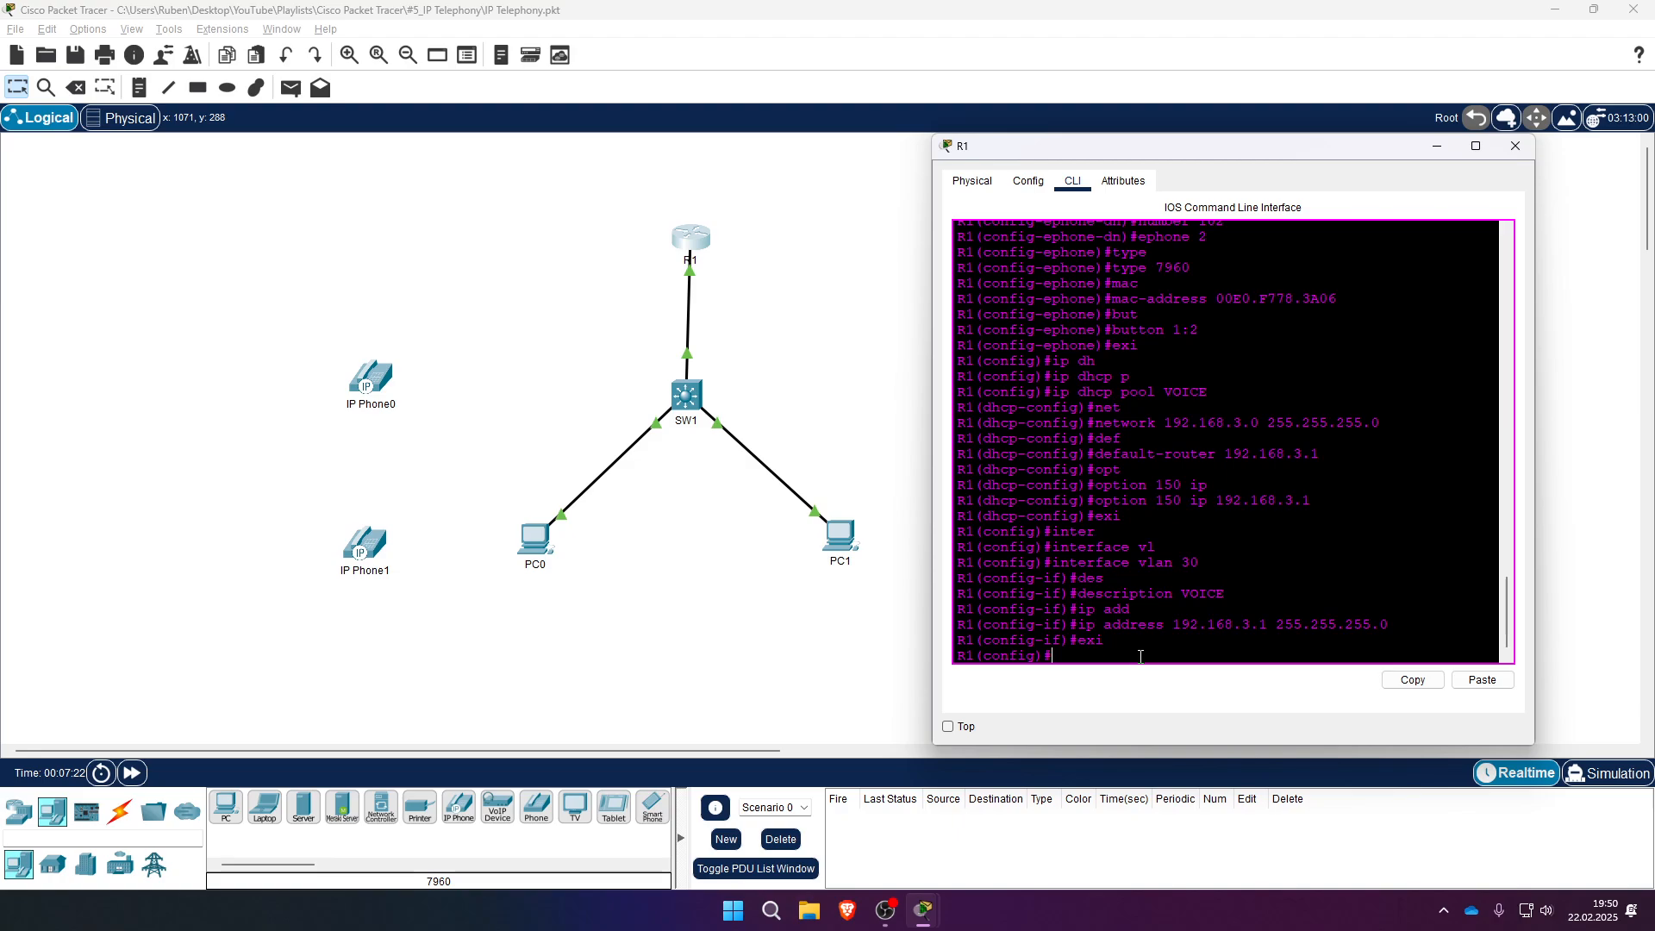
key("ctrl+z")
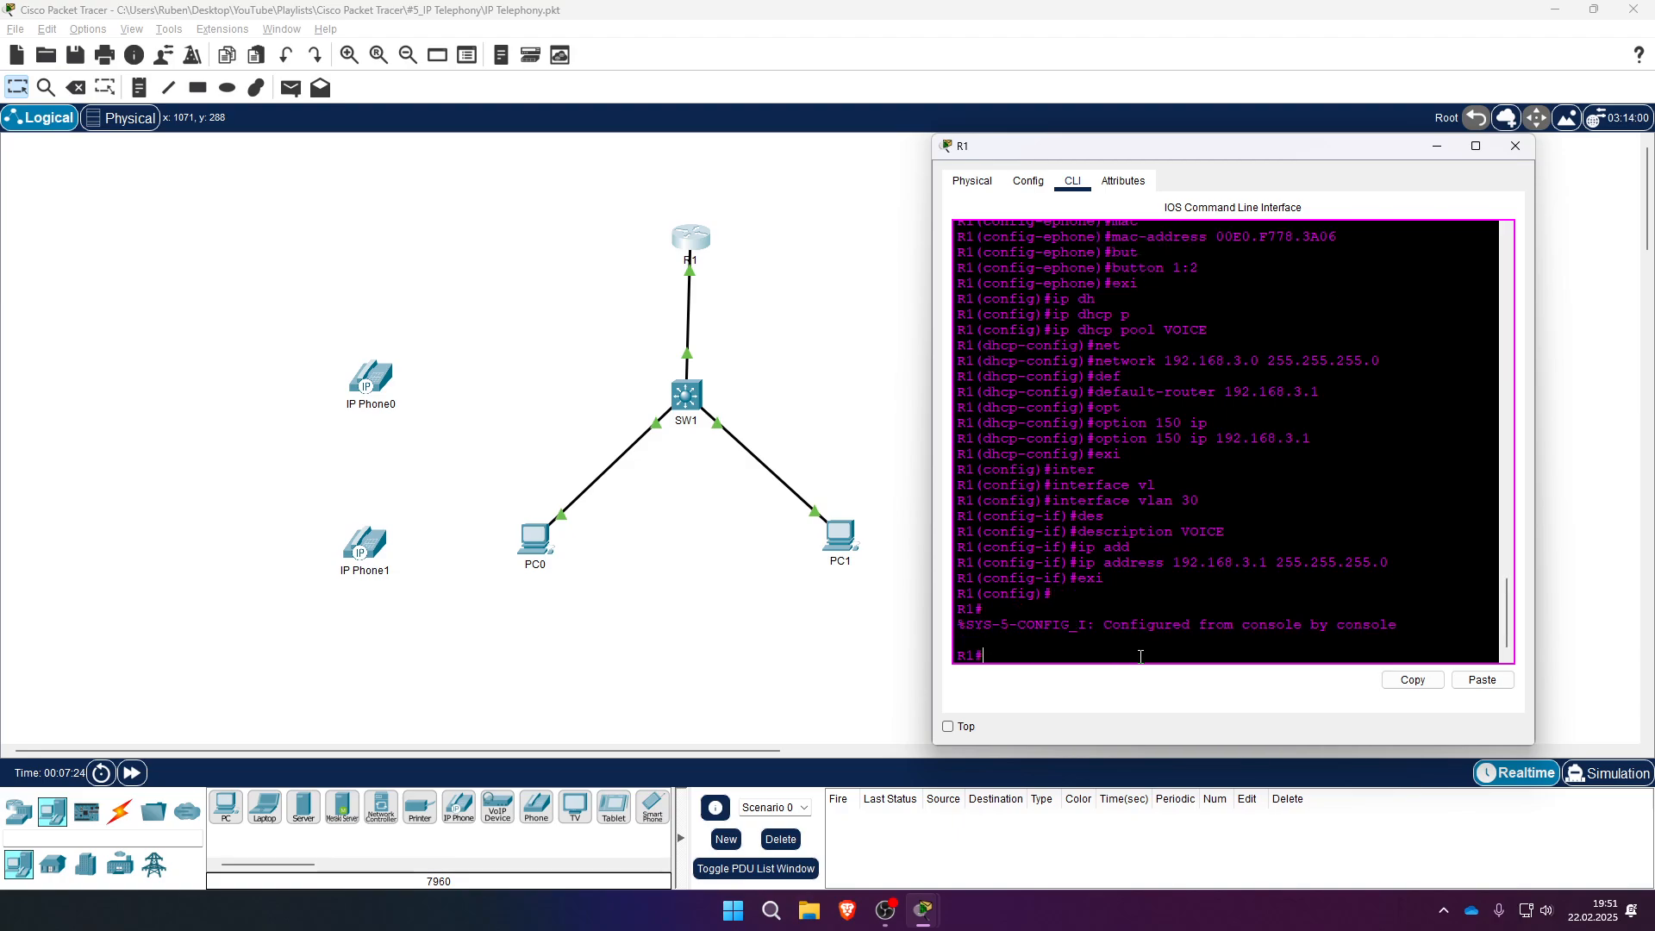
- Add VLAN 30 named VOICE in R1's VLAN database and apply it
type("vl")
key("Tab")
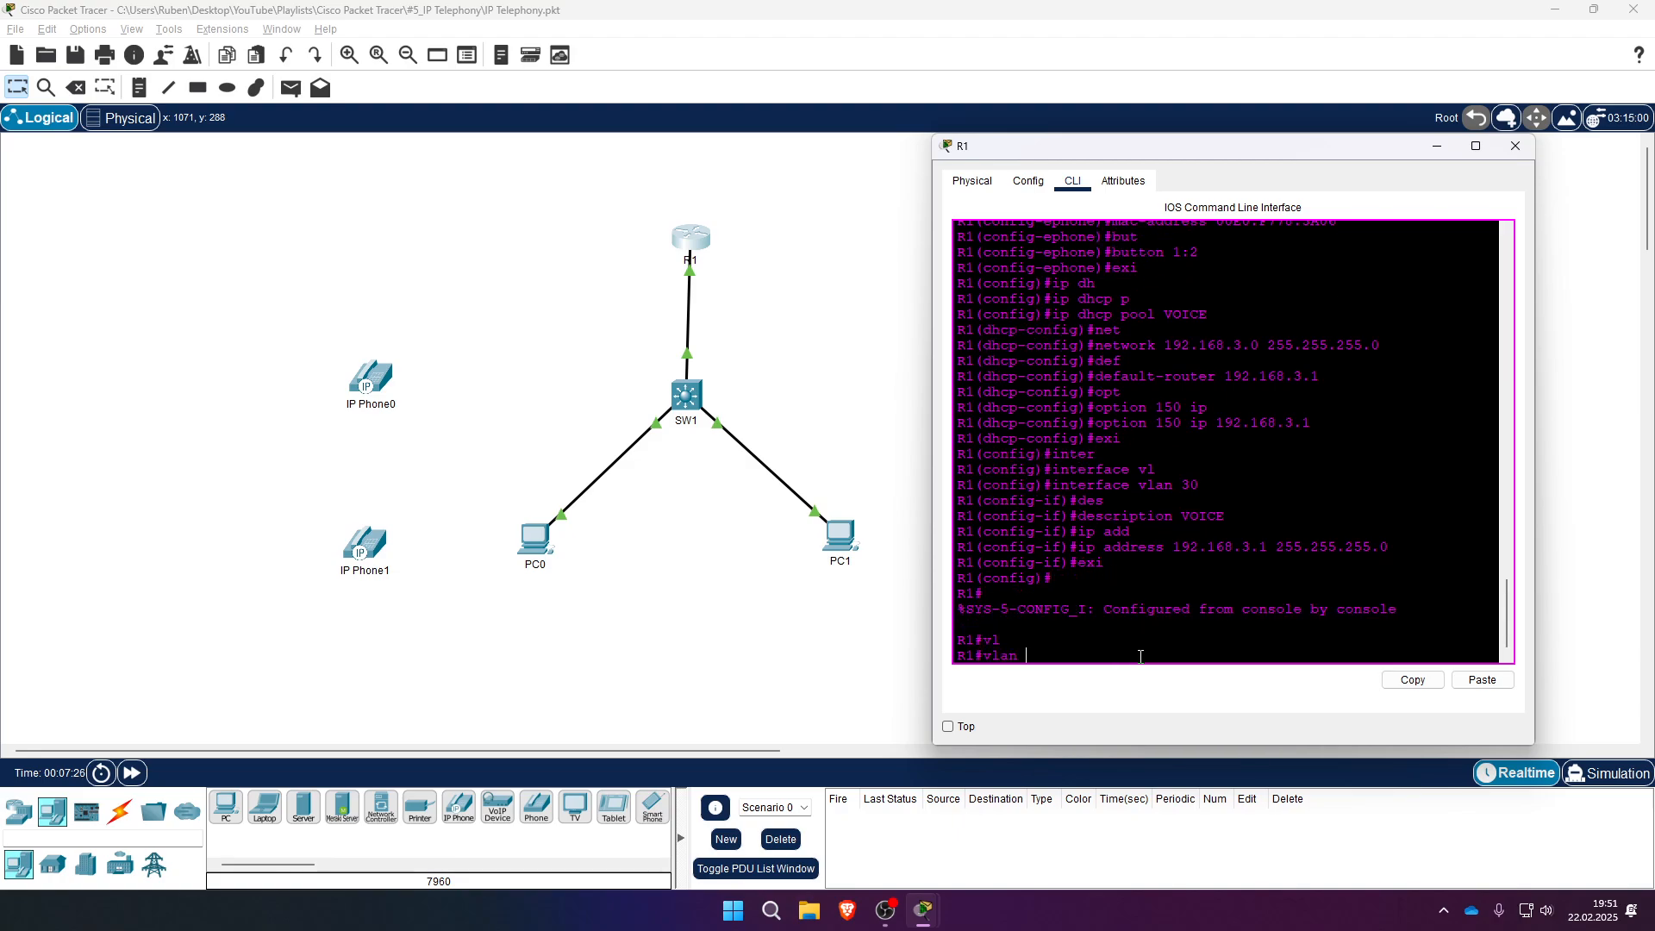
type("data")
key("Tab")
key("Return")
type("vlan)#")
key("Tab")
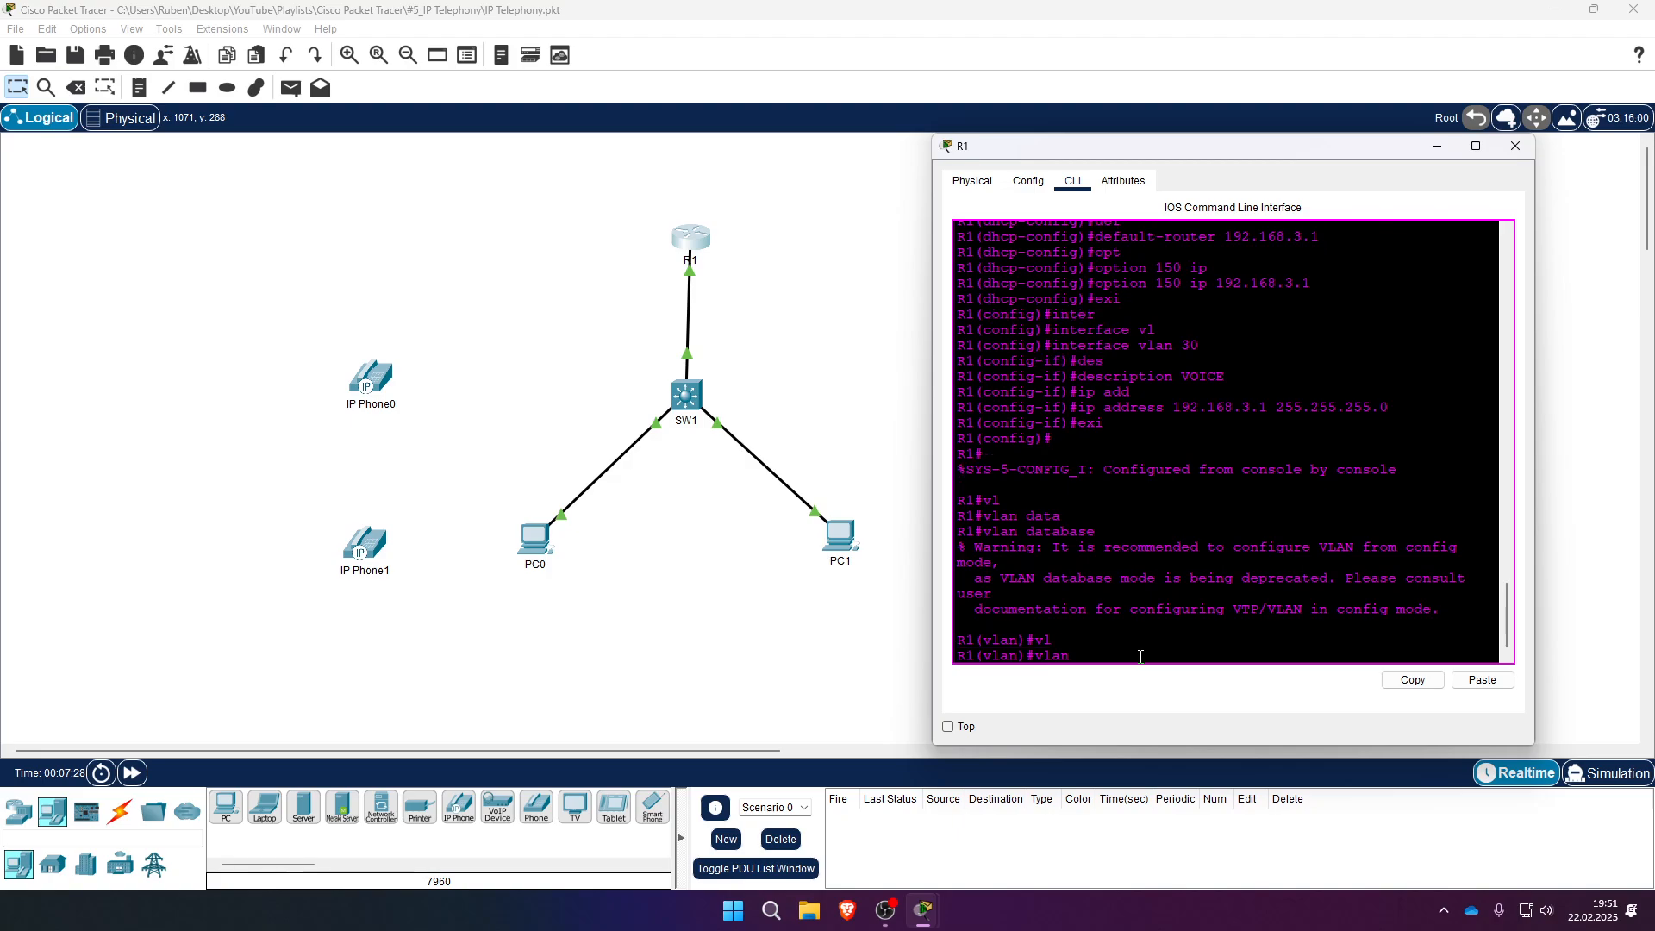
type("30 name VOICE")
key("Return")
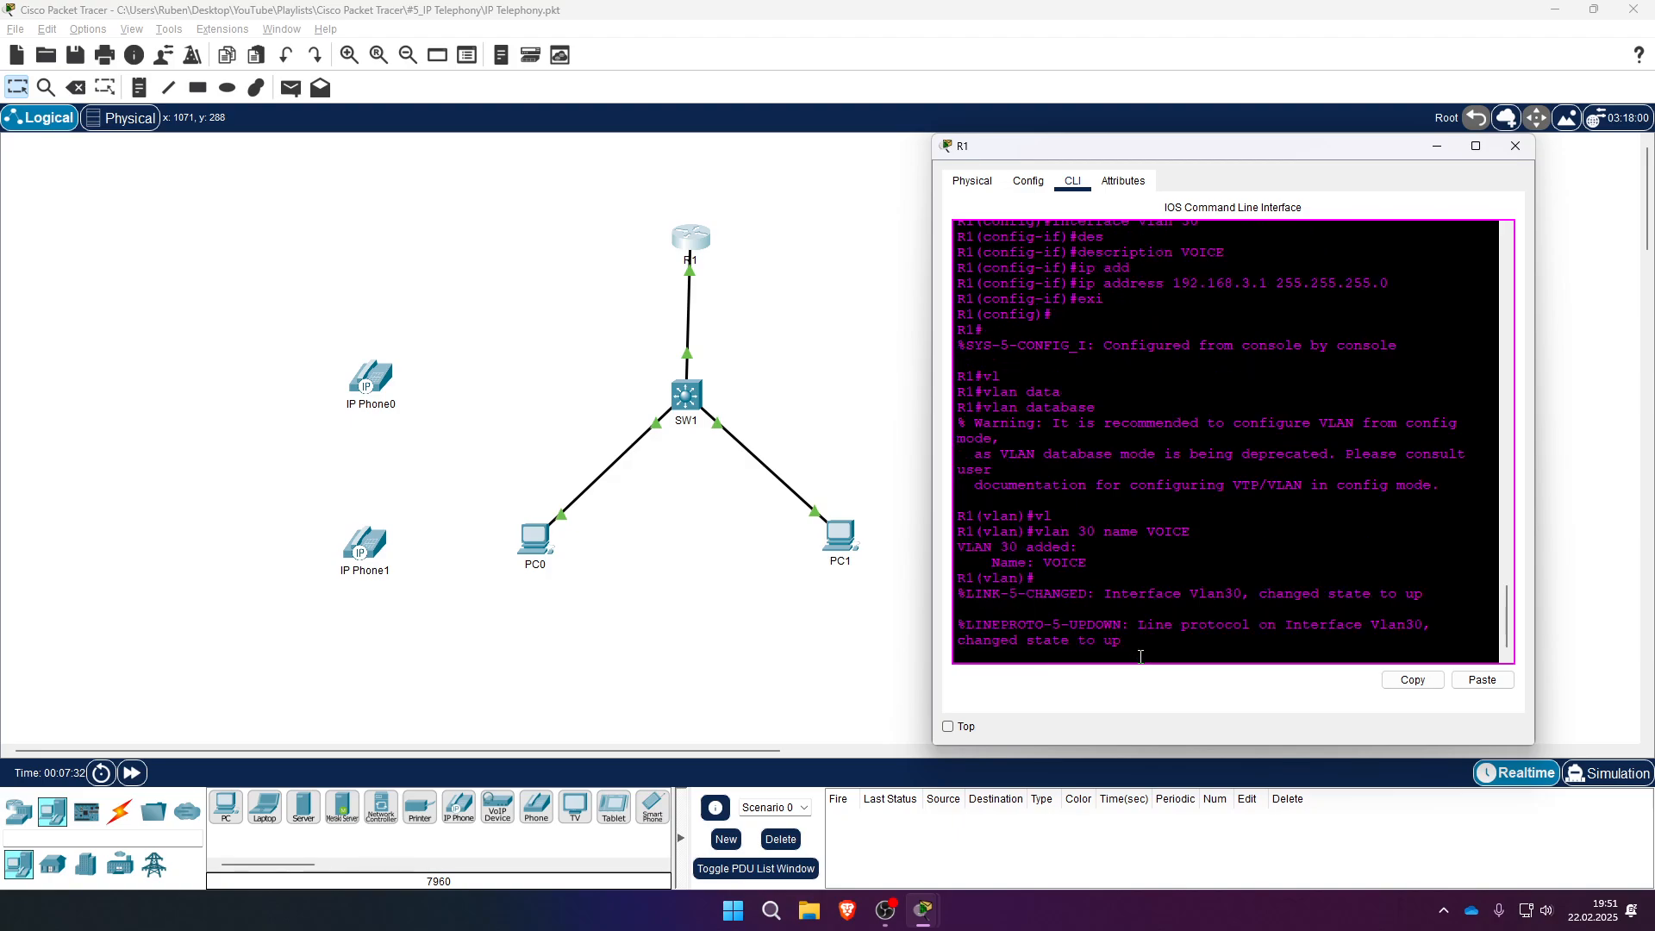
key("Return")
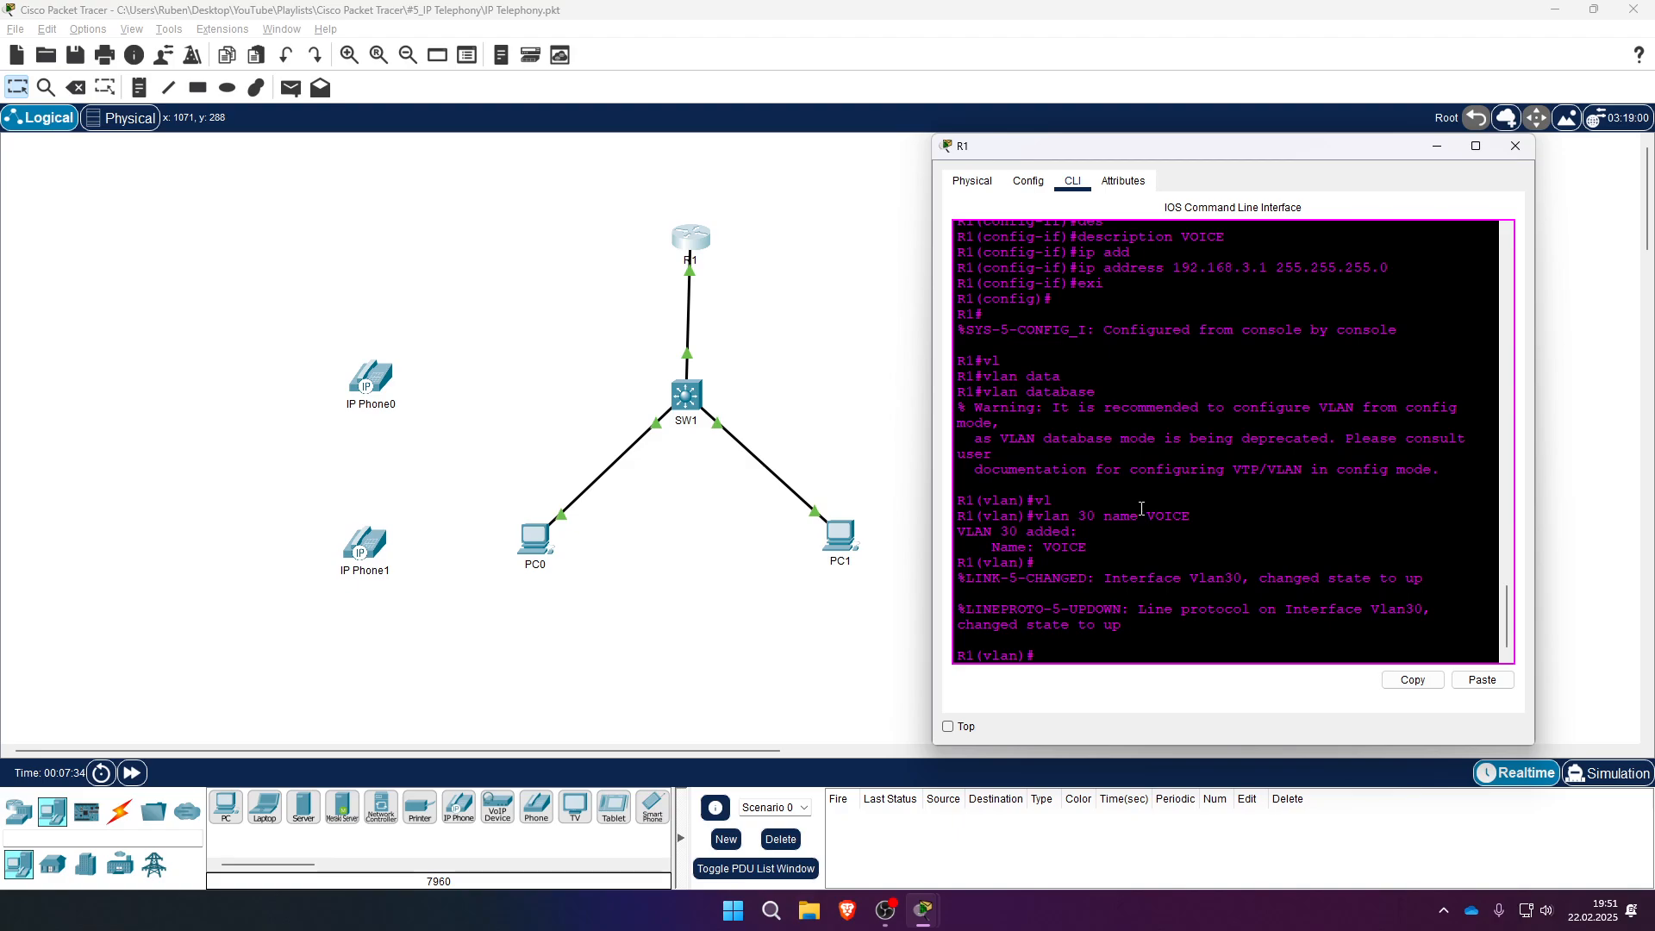
type("exi")
key("Return")
- Save R1's running-config to startup-config and close R1's window
type("copy runn")
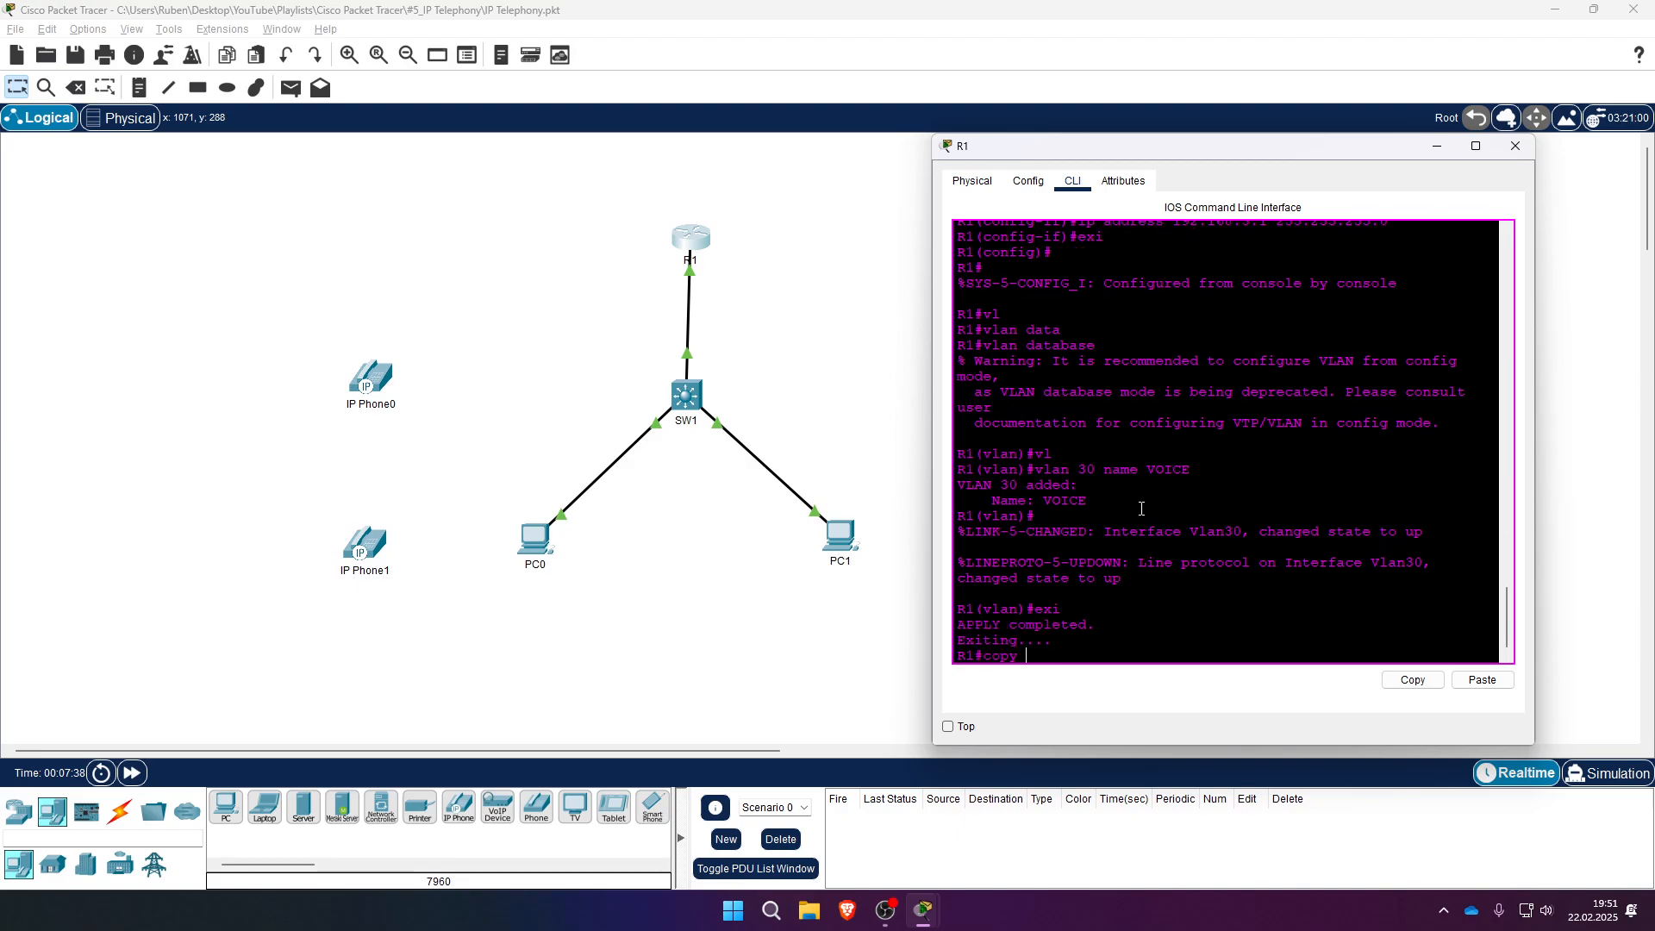
key("Tab")
type("stz")
key("Tab")
key("BackSpace")
key("Tab")
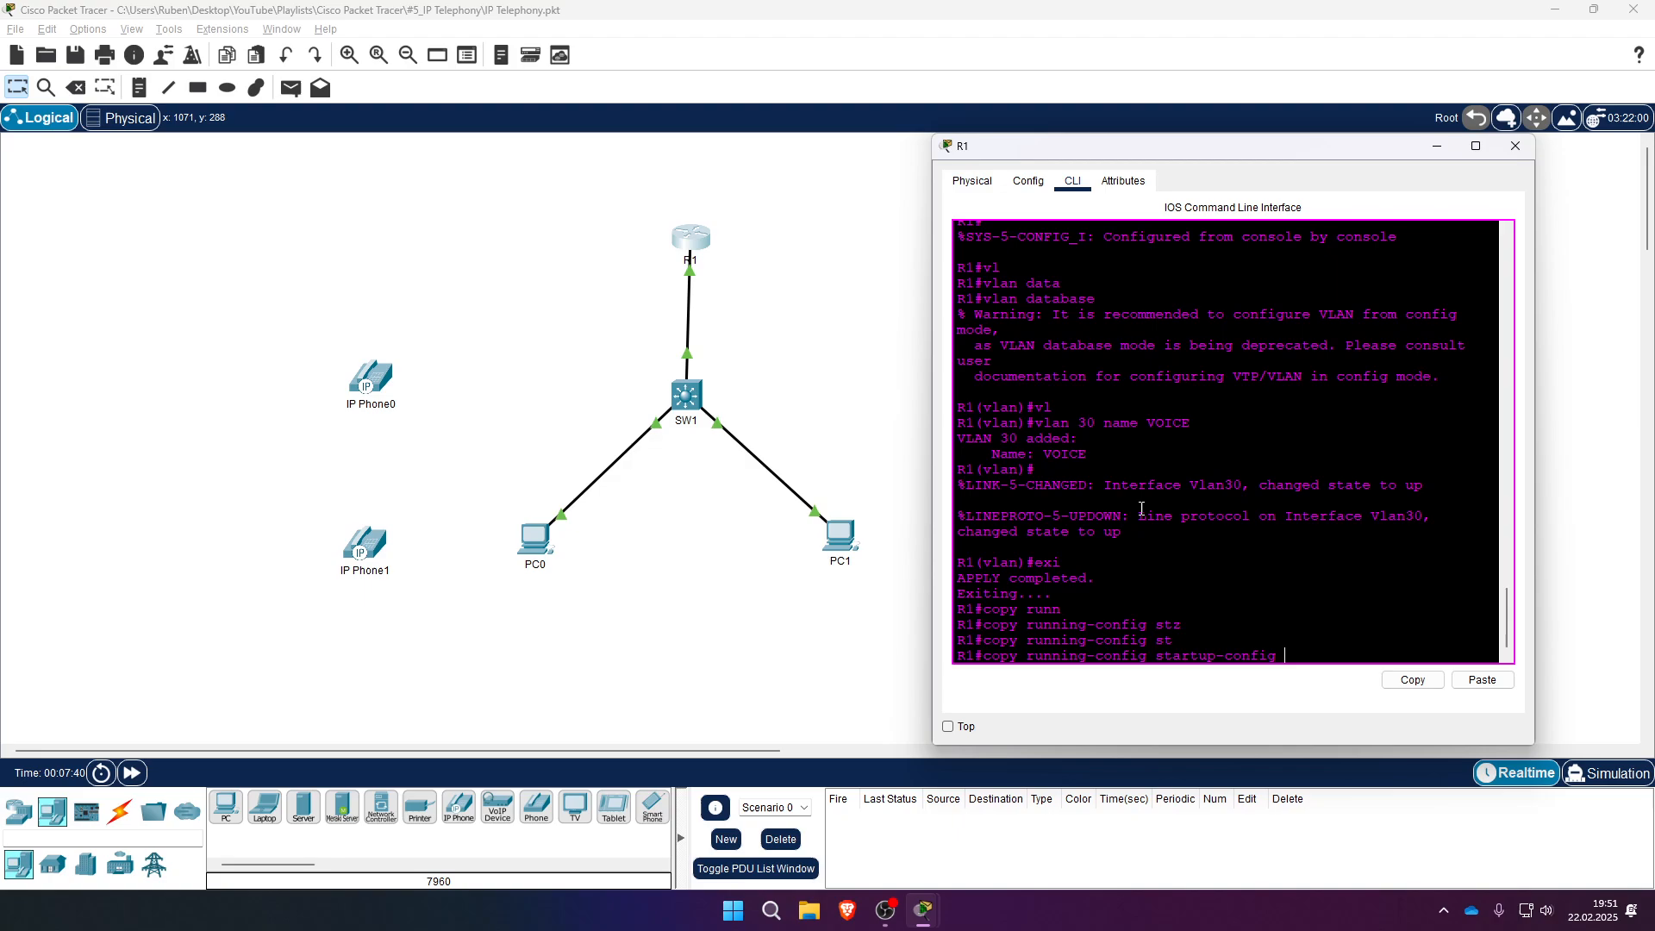
key("Return")
key("Return")
left_click(1515, 145)
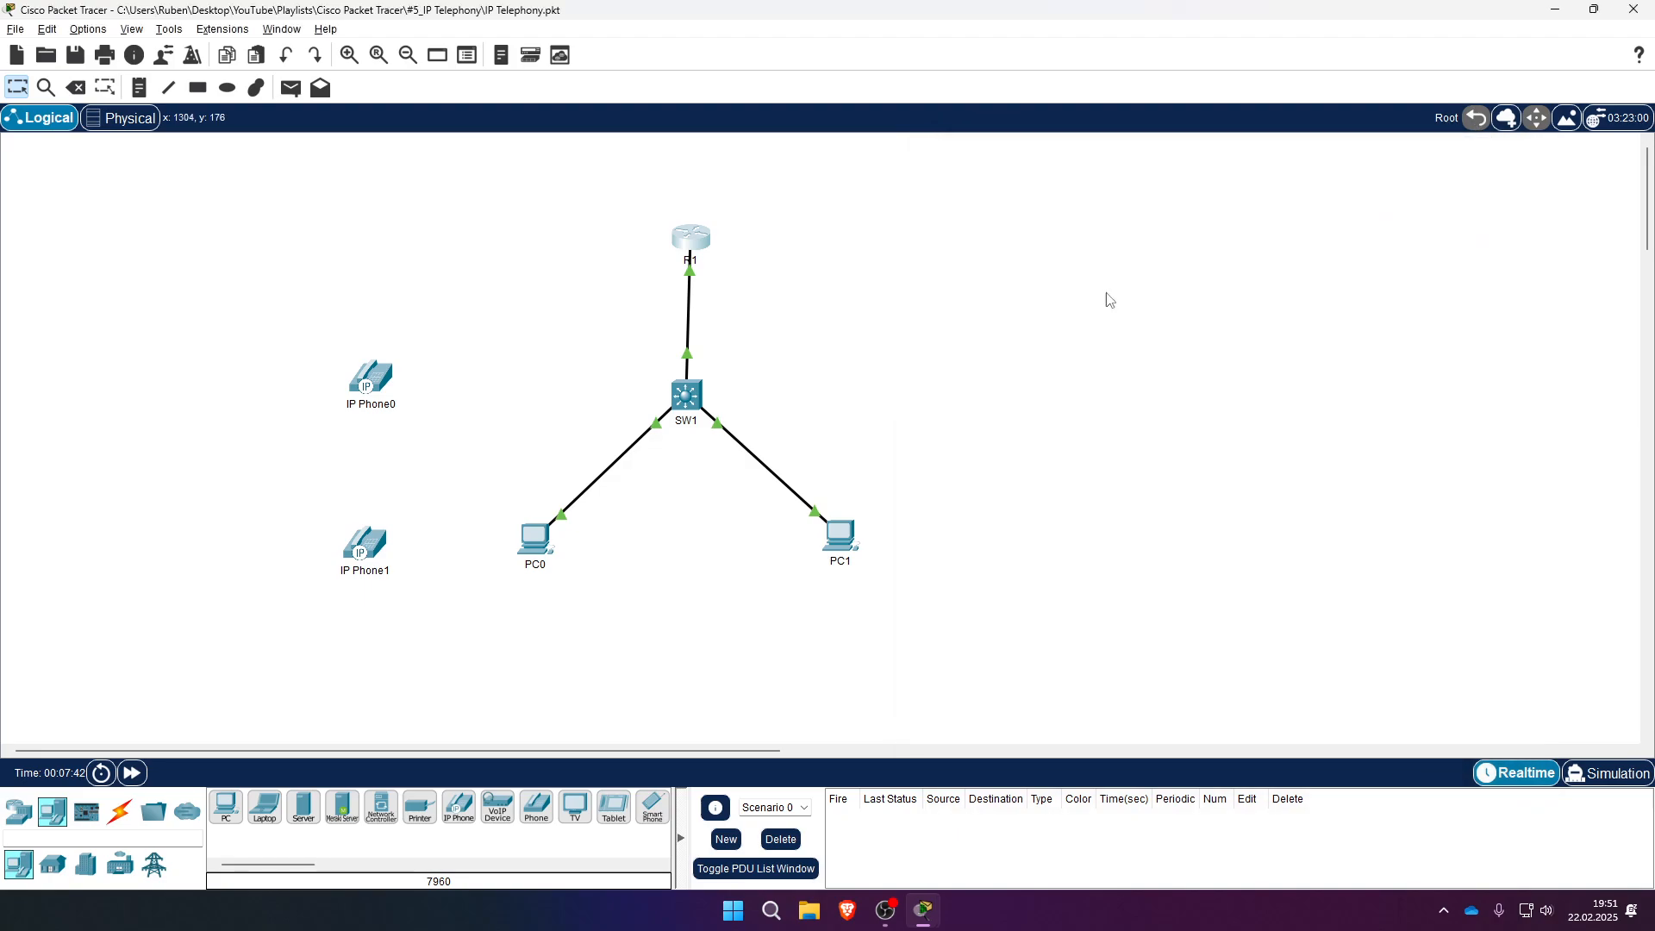
- Open SW1's CLI and log in with the username admin
left_click(699, 409)
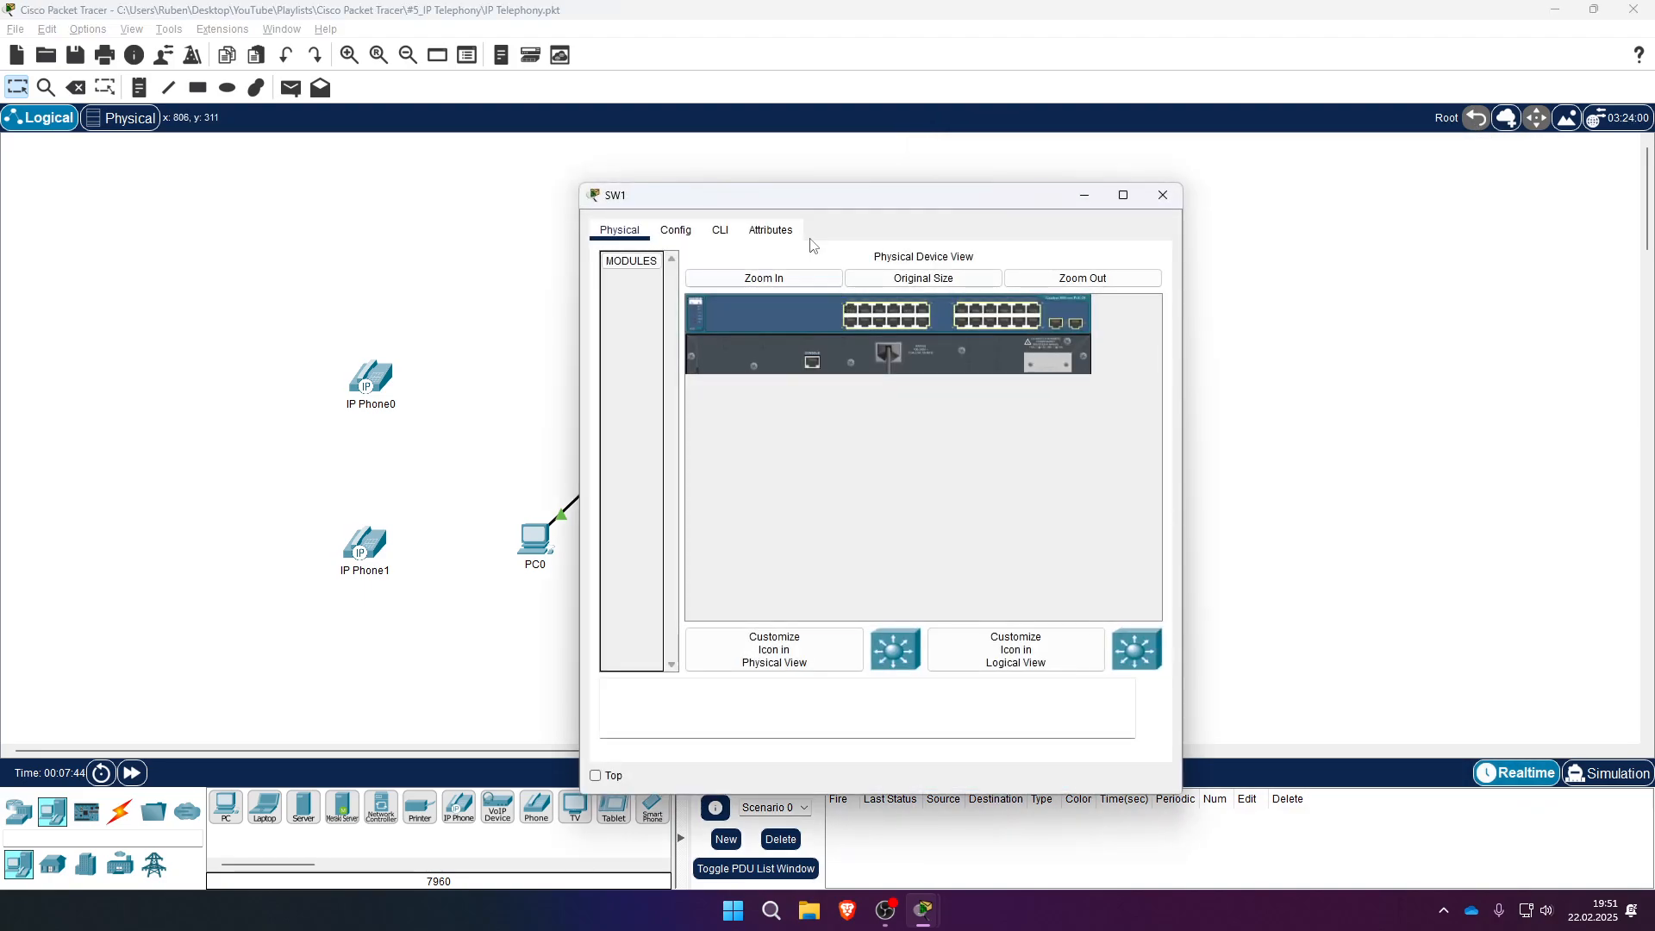
left_click(720, 230)
key("Return")
type("admin")
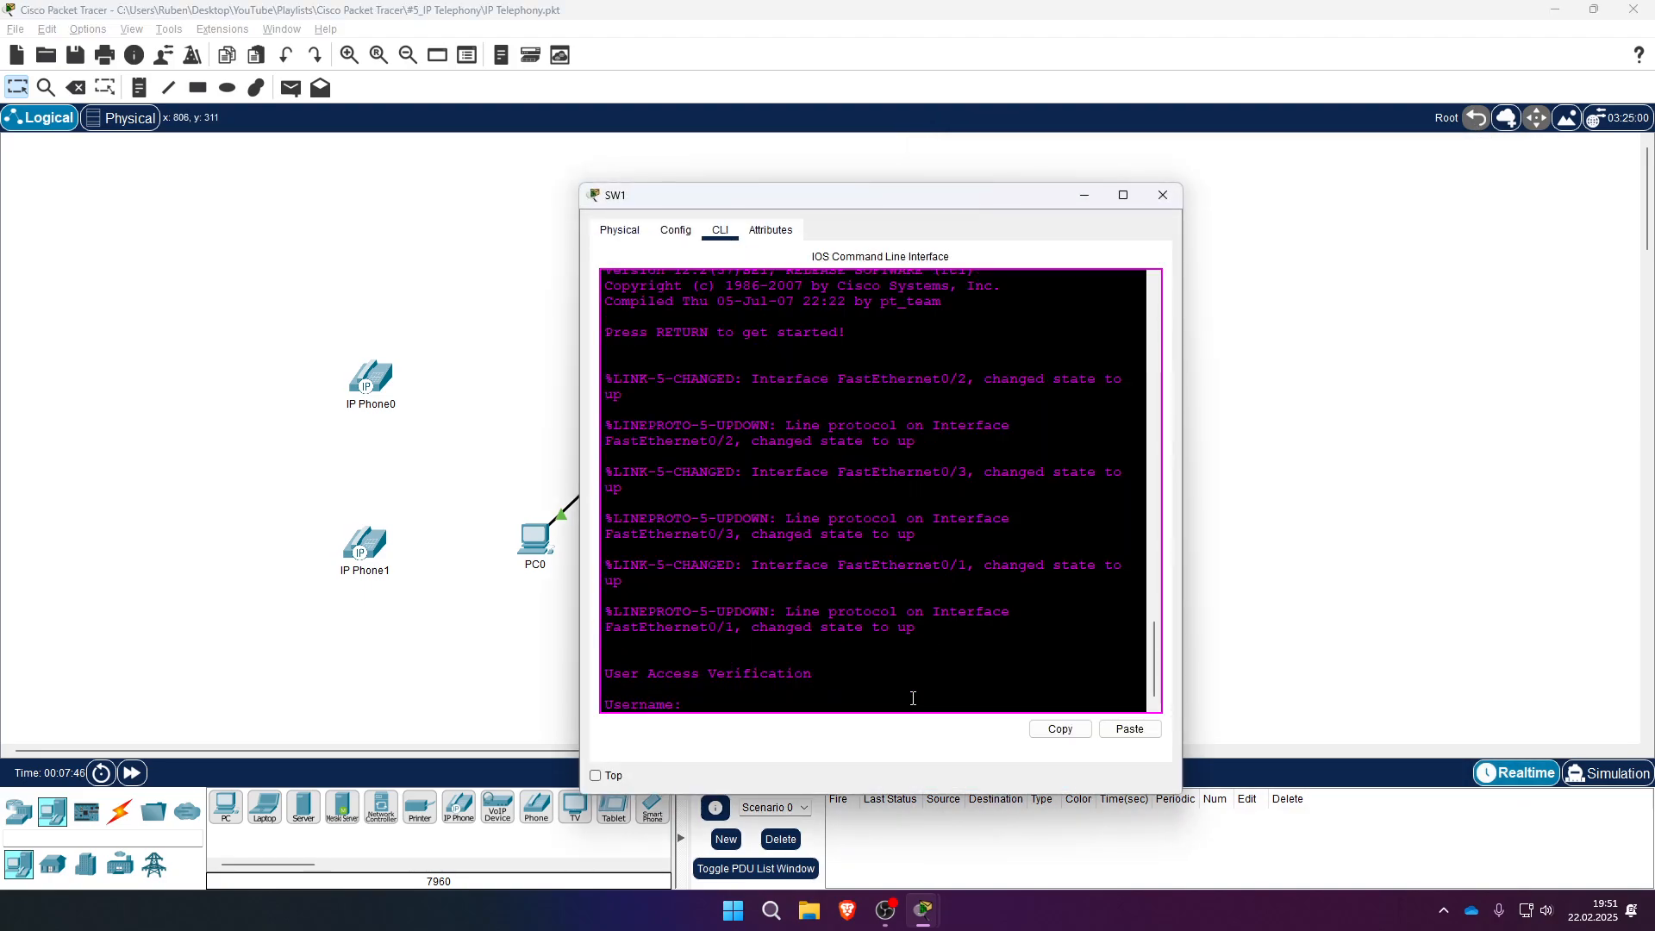
key("Return")
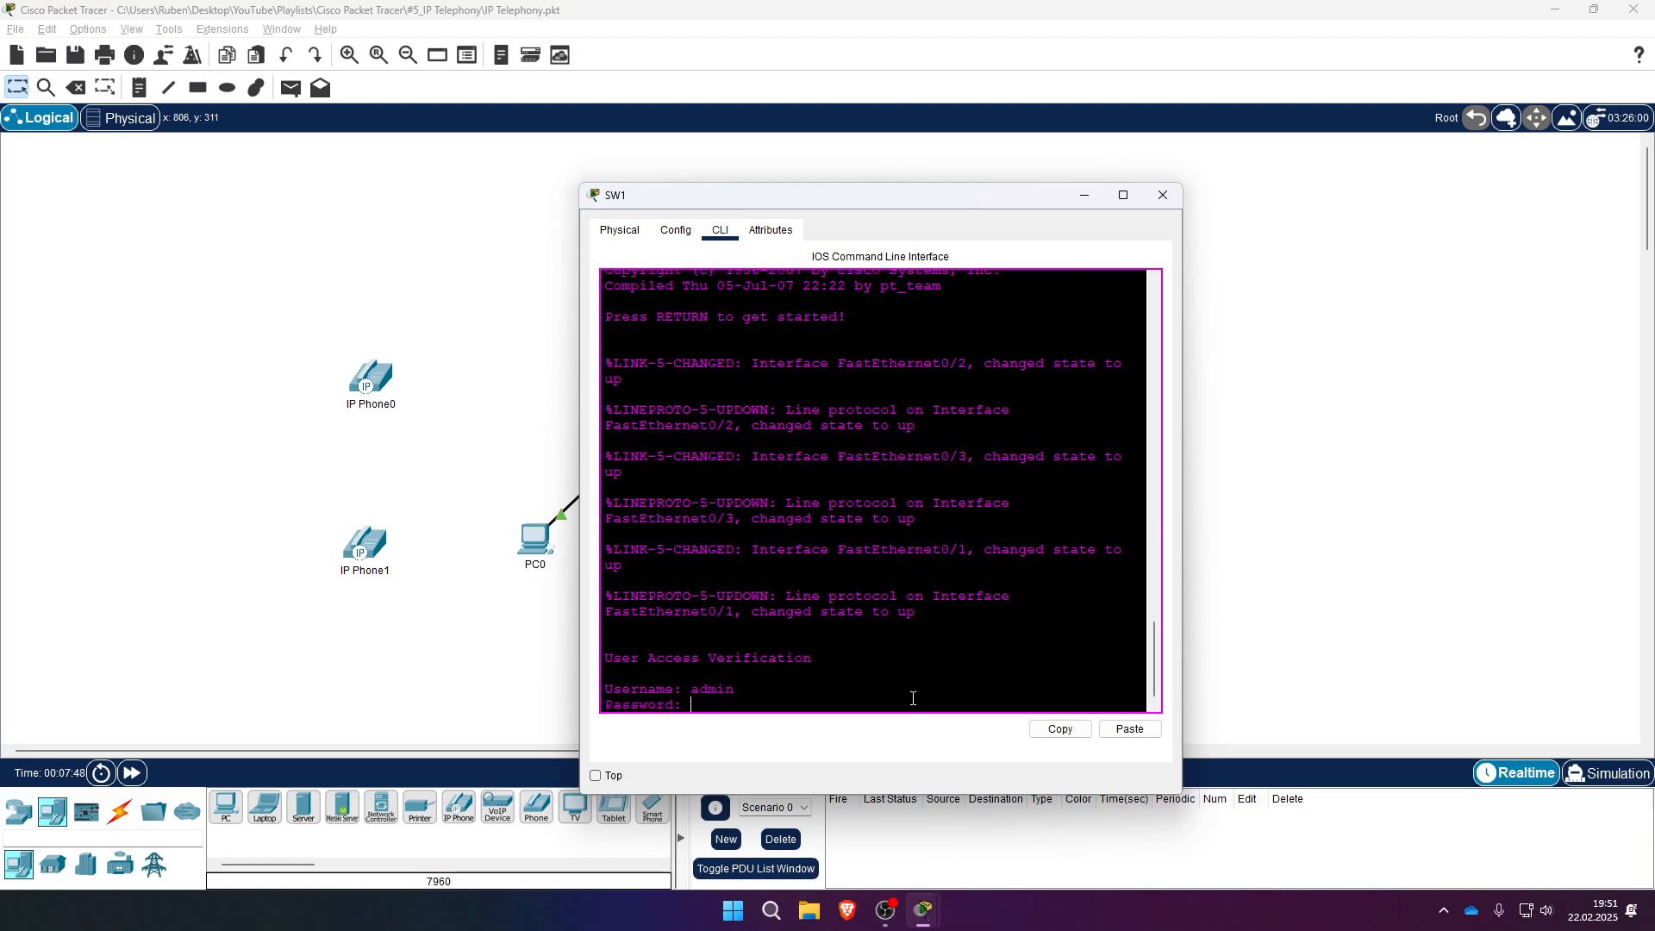
key("Return")
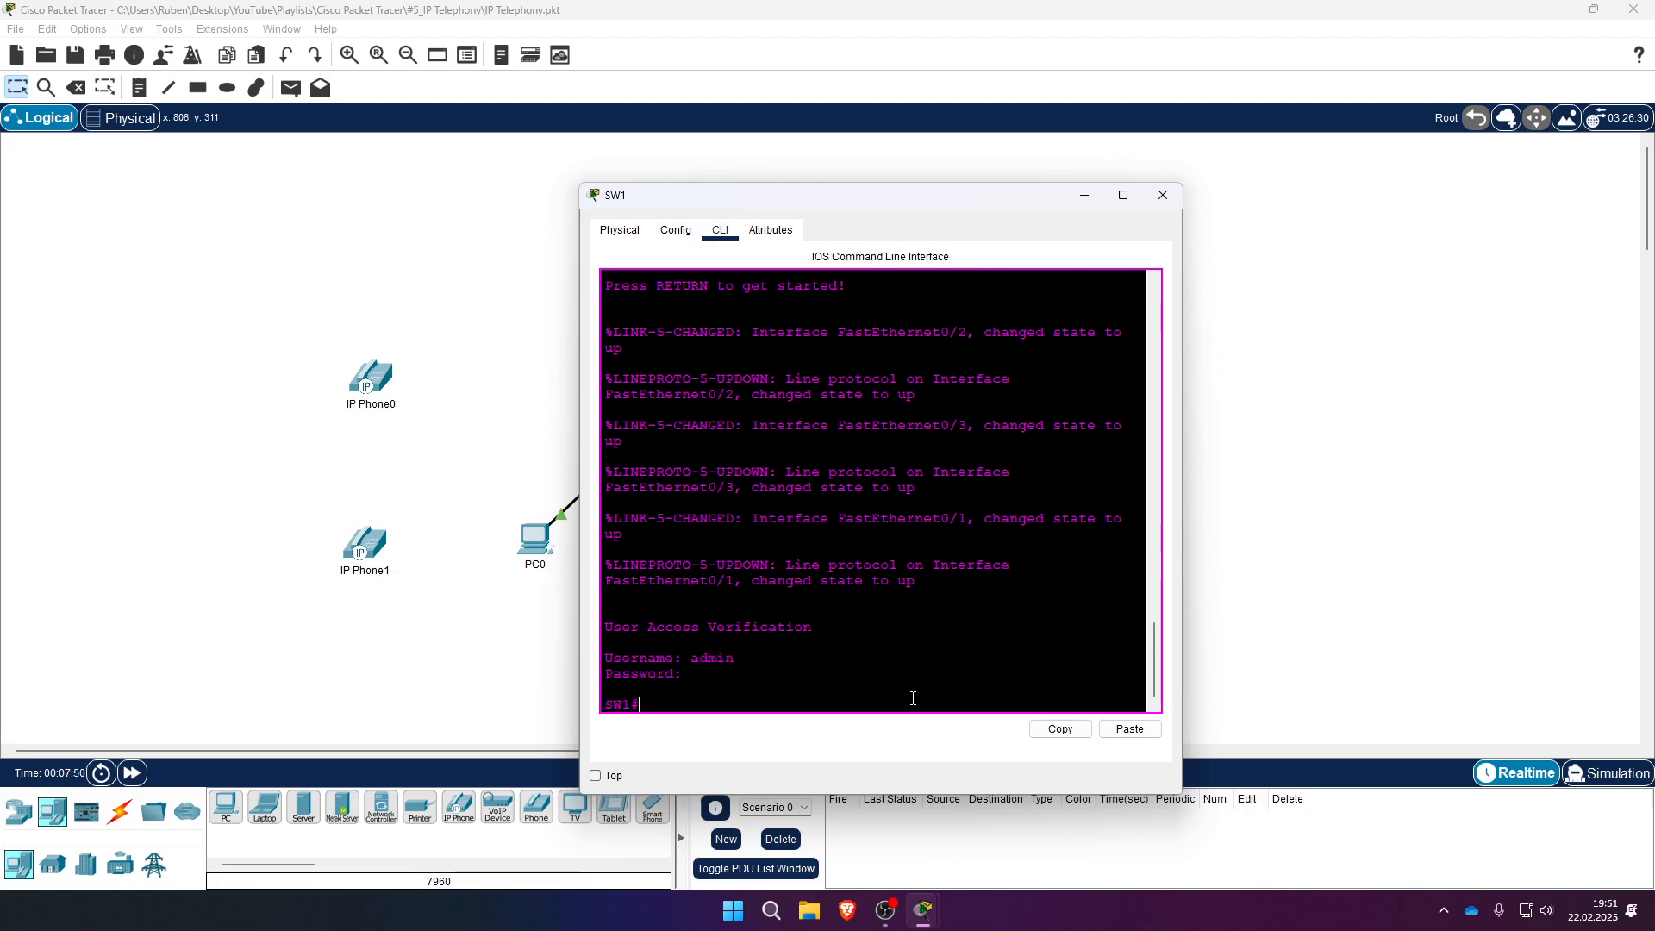
- Add VLAN 30 named VOICE in SW1's VLAN database and apply it
type("vl")
key("Tab")
type("data")
key("Tab")
key("Return")
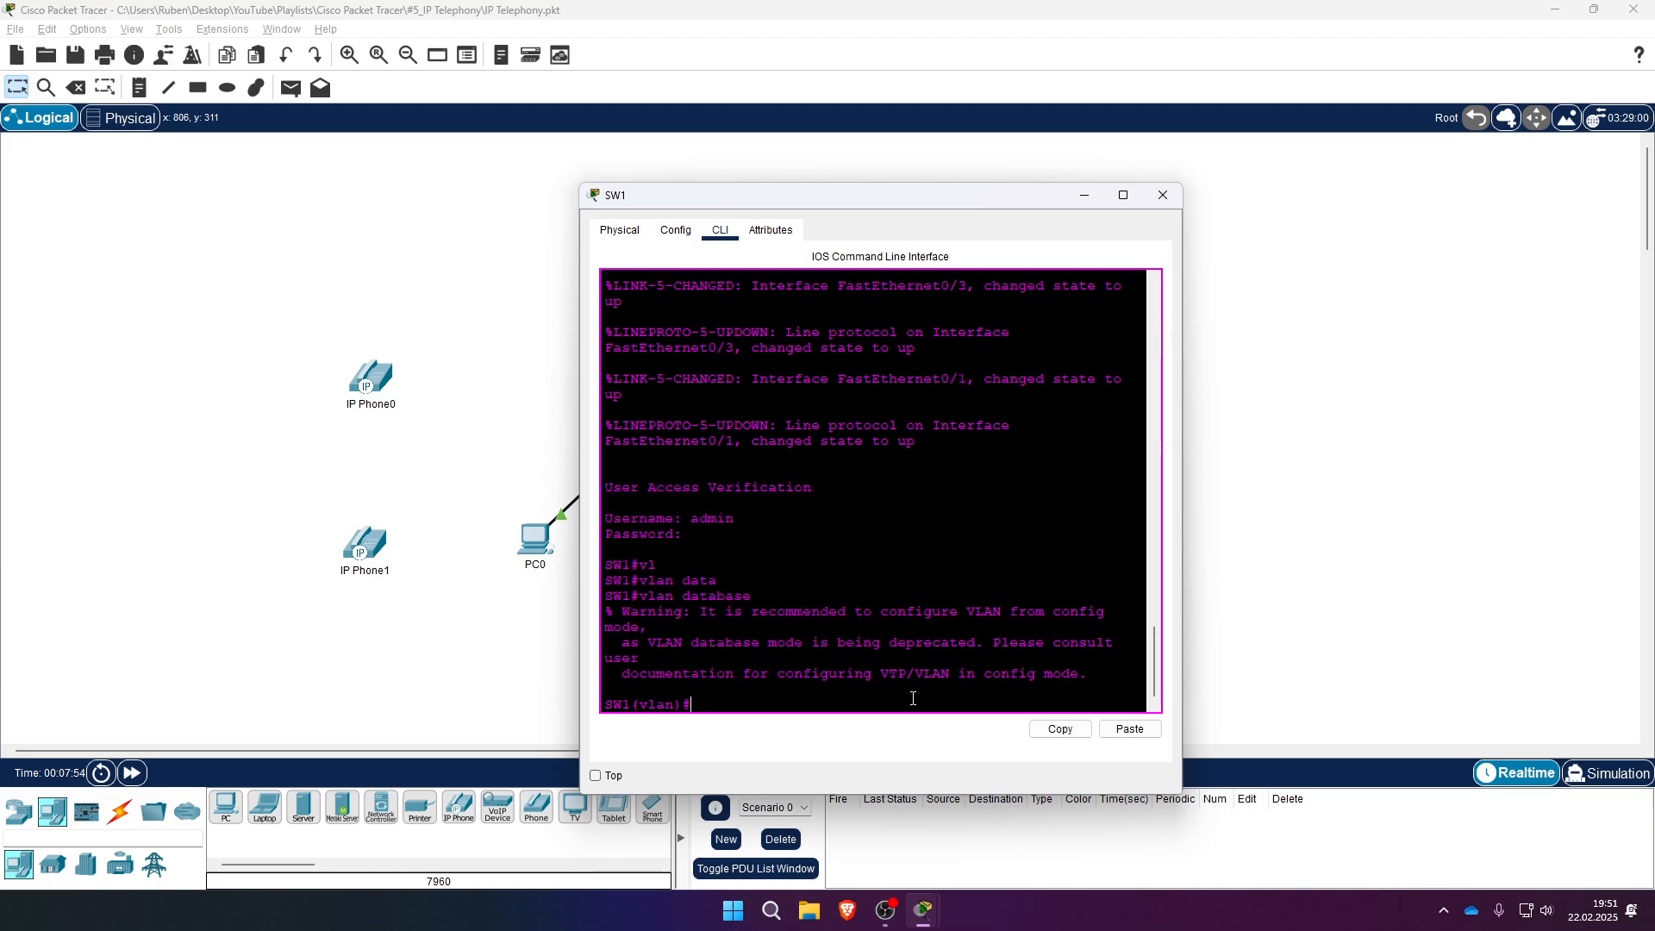
type("vl")
key("Tab")
type("30 nam")
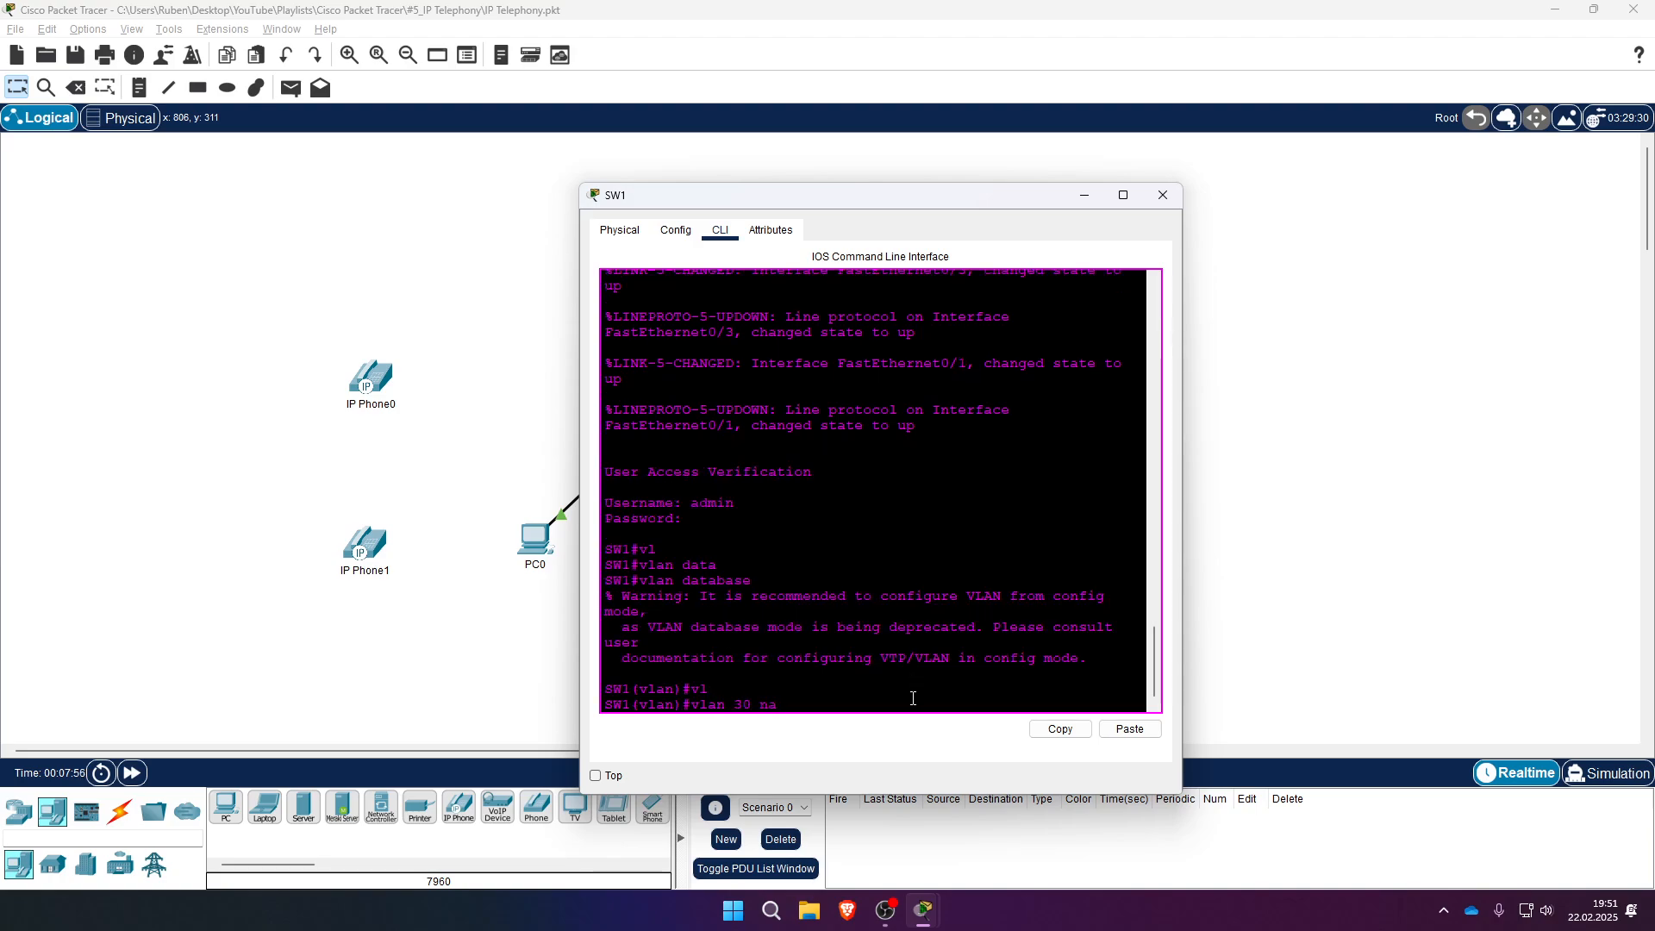
key("Tab")
type("VOICE")
key("Return")
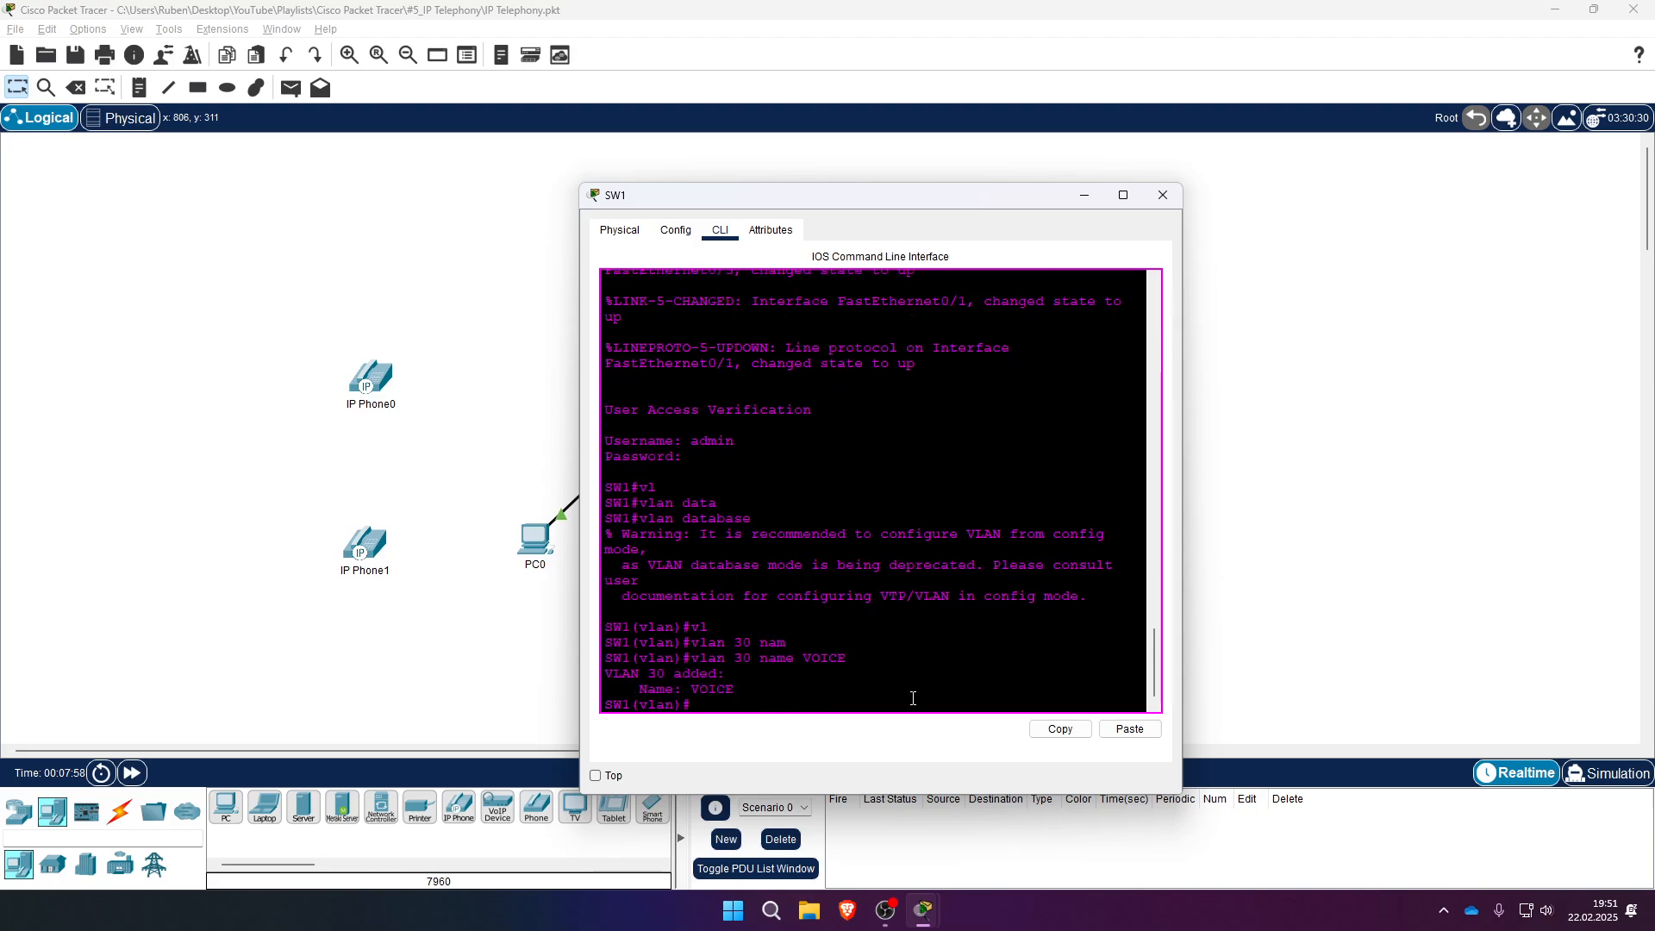
type("exi")
key("Return")
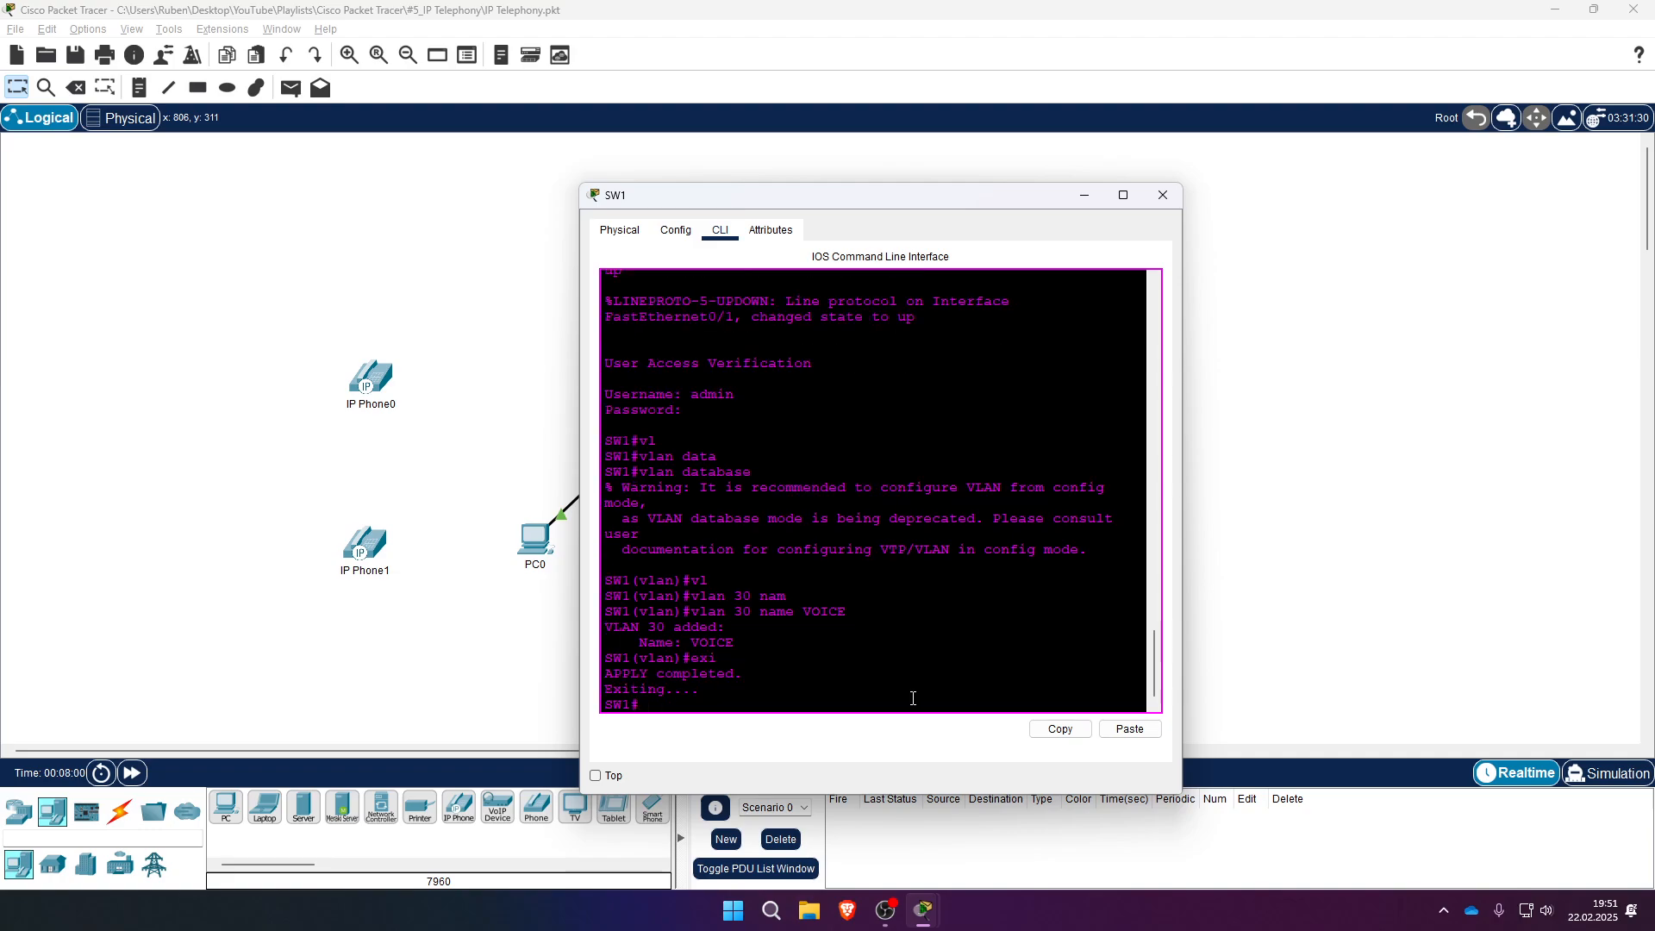
left_click_drag(903, 211, 1222, 164)
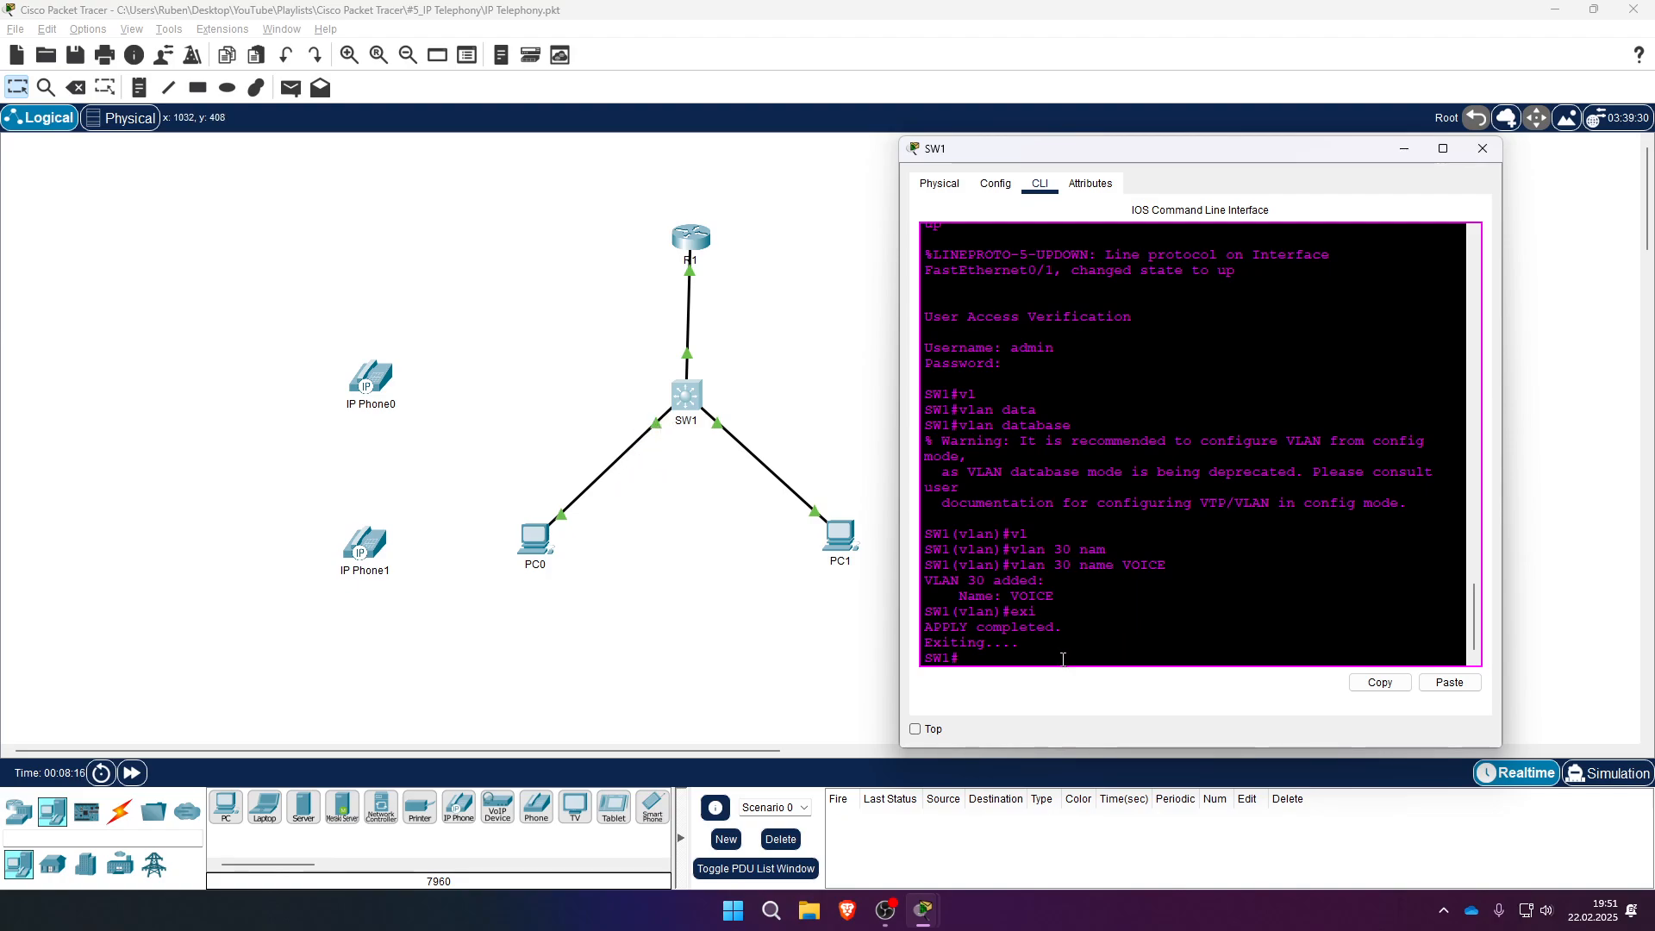
- Select SW1's port range FastEthernet 0/2–0/3 for configuration
type("conf t")
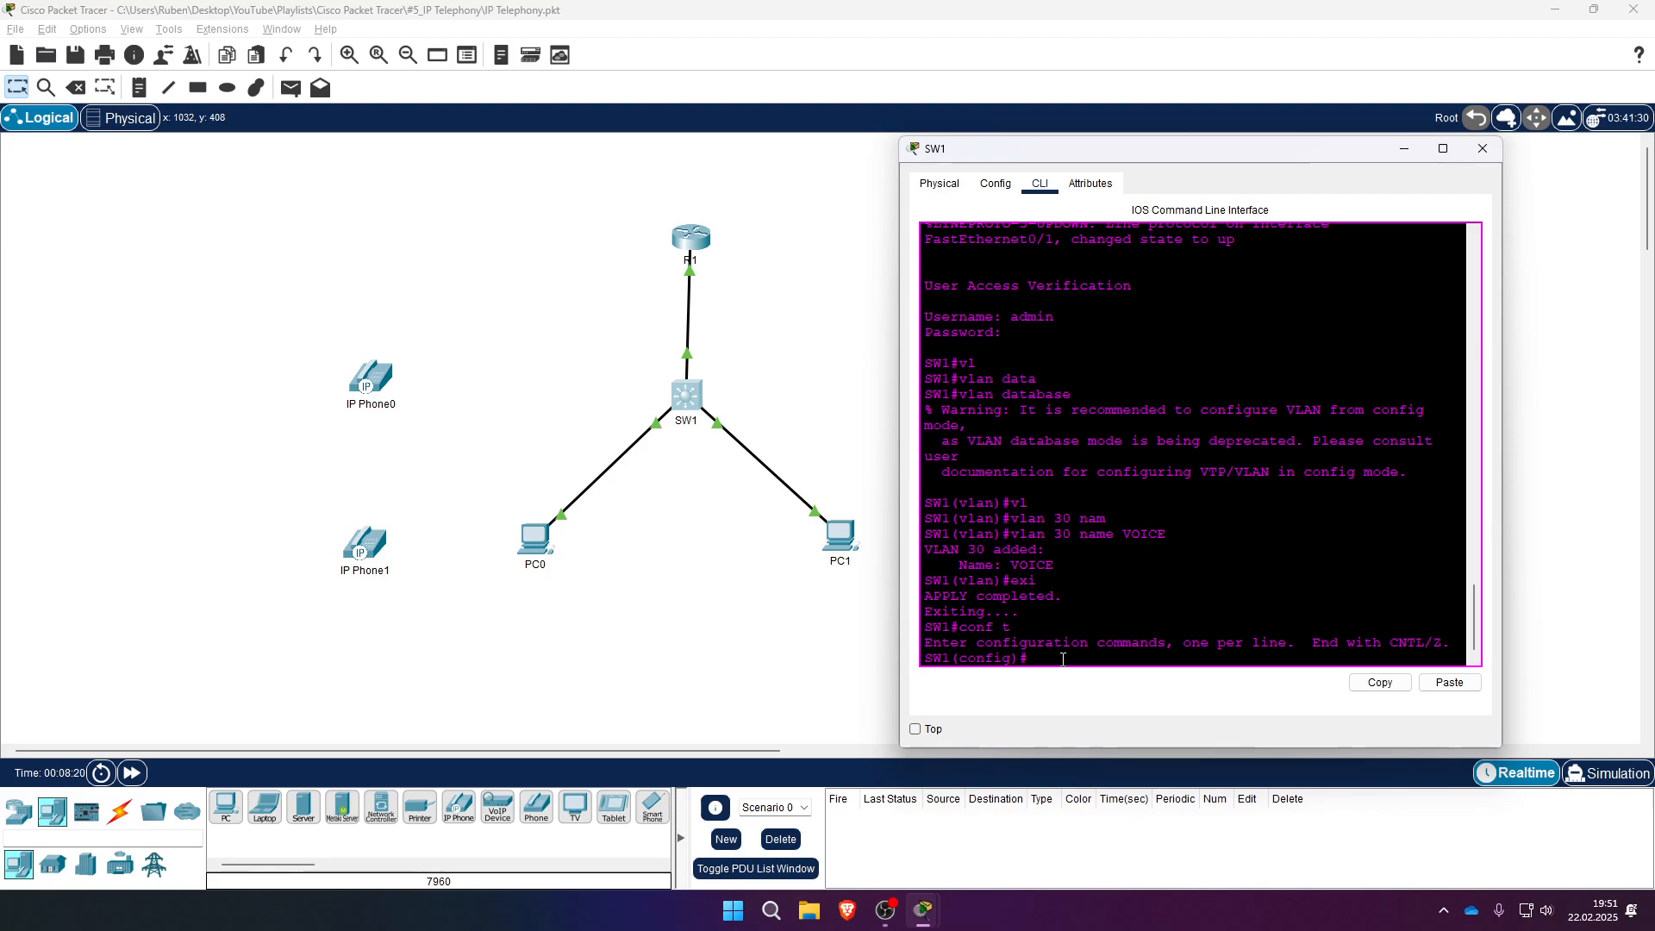
type("r")
key("Tab")
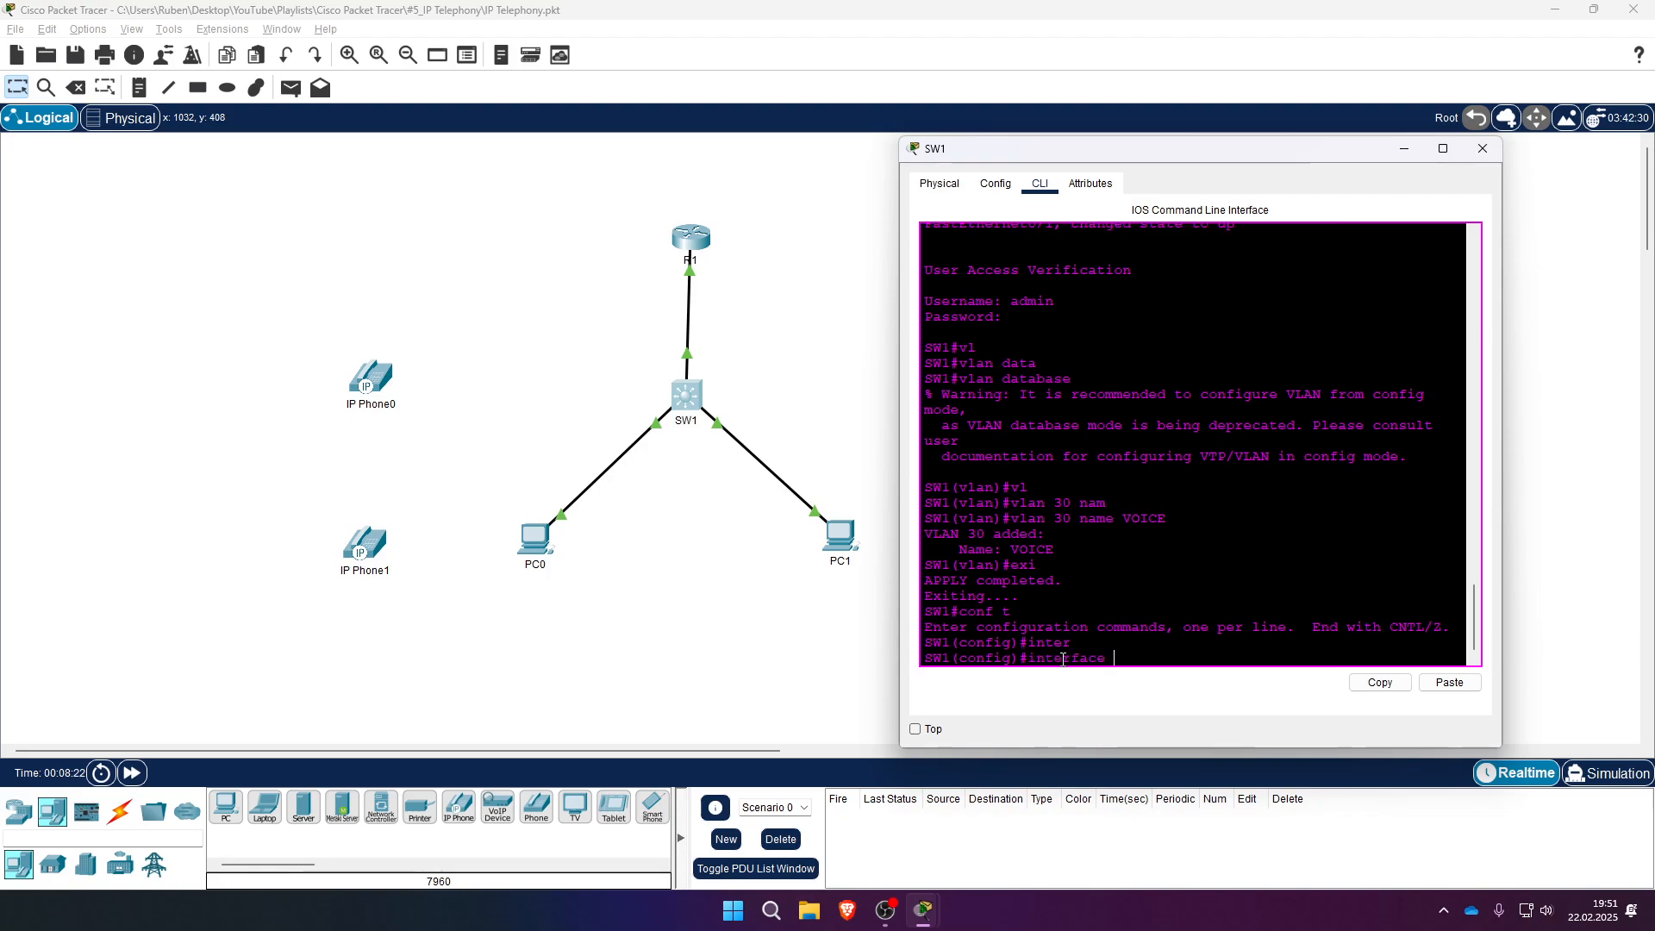
type("ra")
key("Tab")
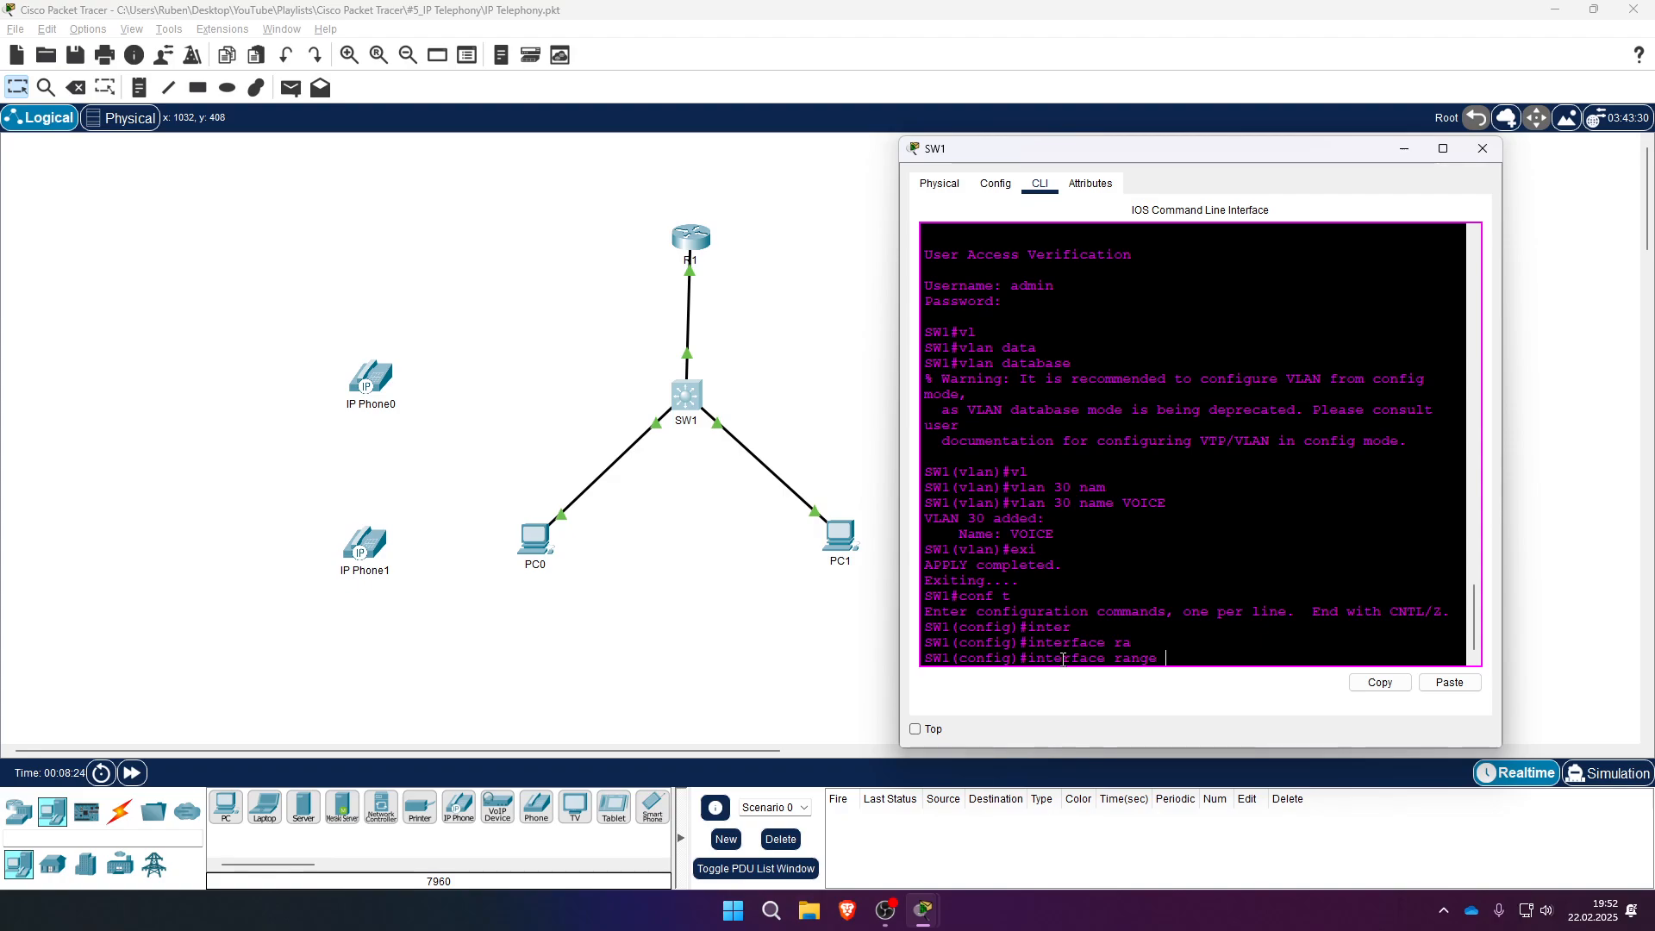
type("fa")
key("Tab")
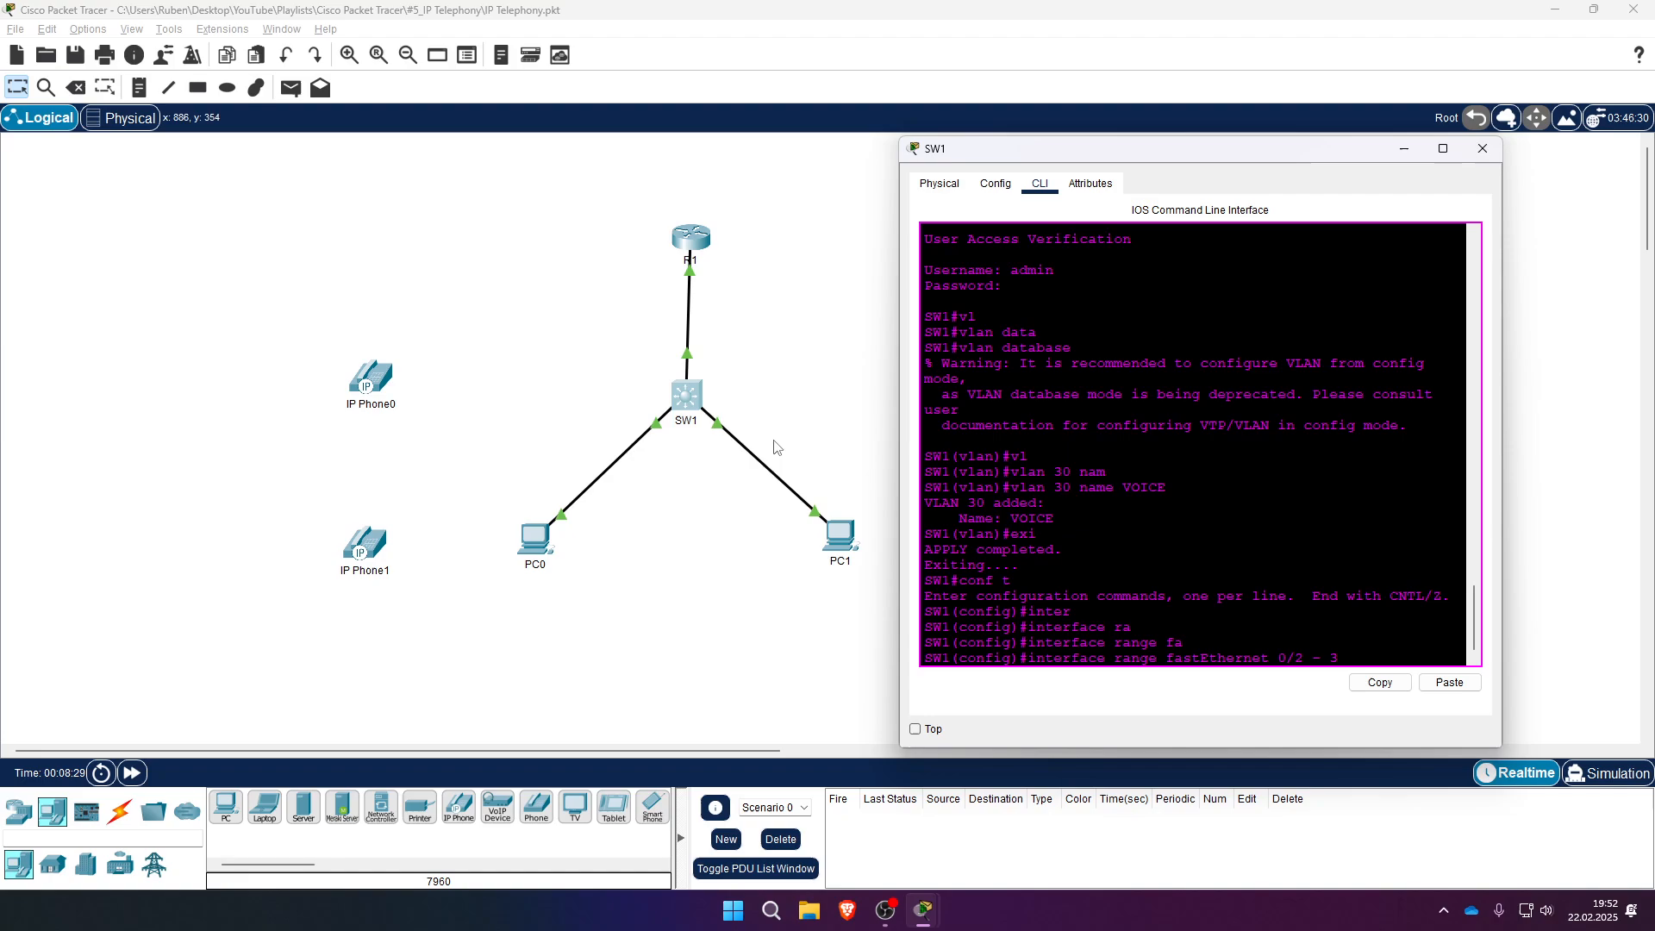
key("Return")
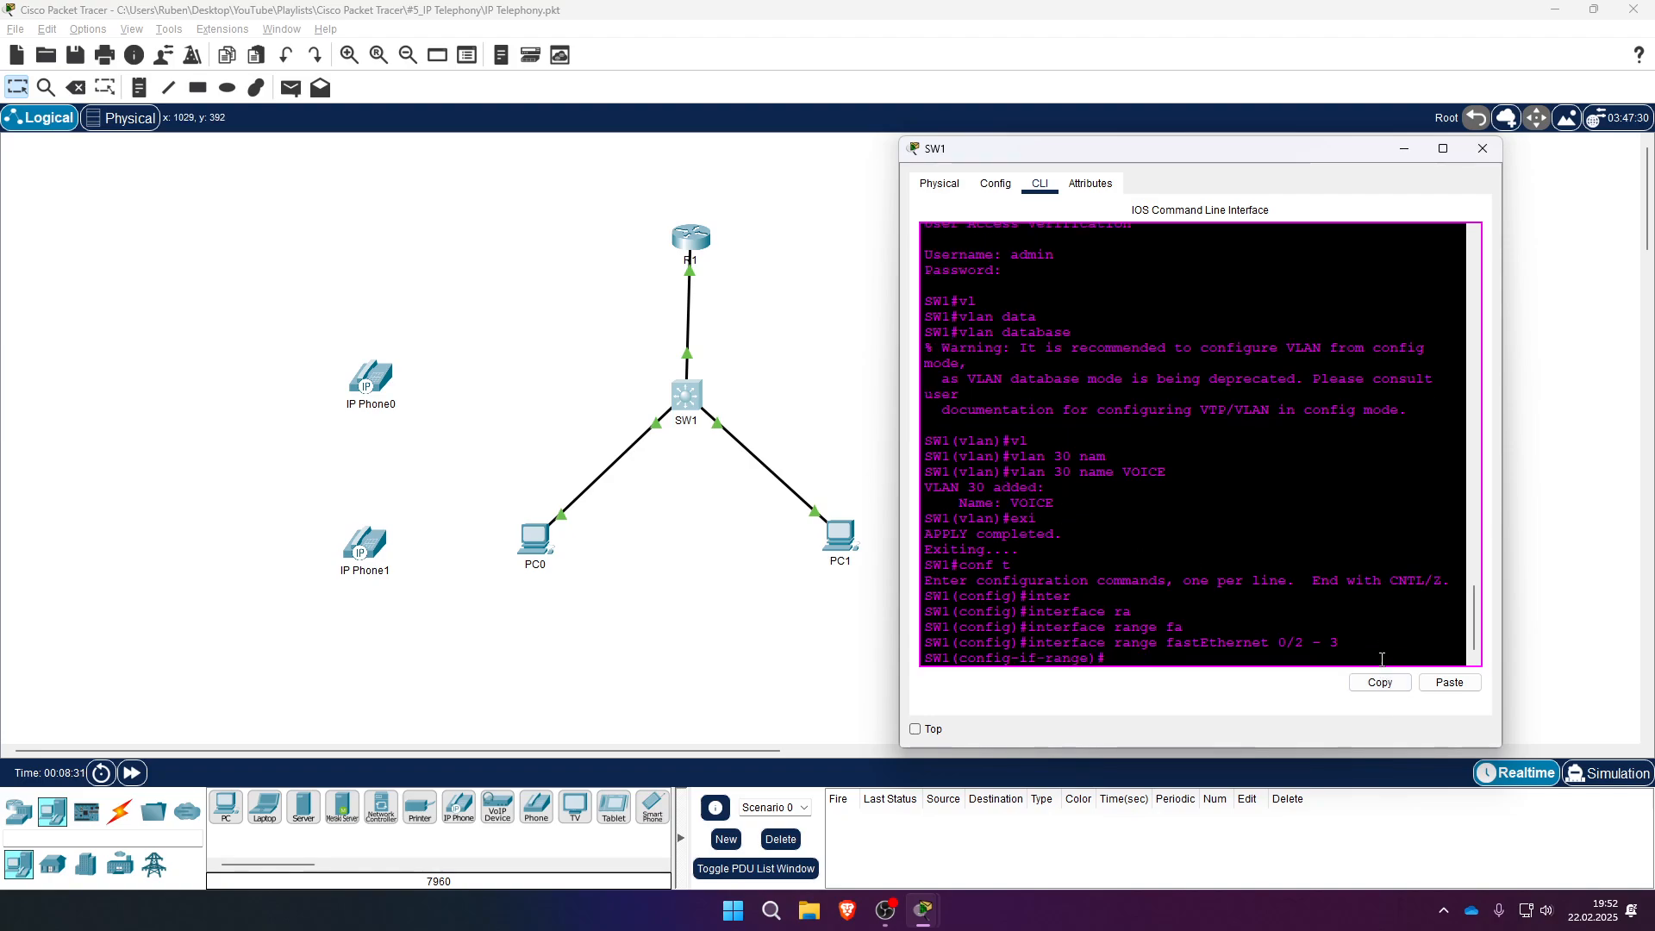
- Assign voice VLAN 30 to ports FastEthernet 0/2–0/3
type("swi")
key("Tab")
type("vo")
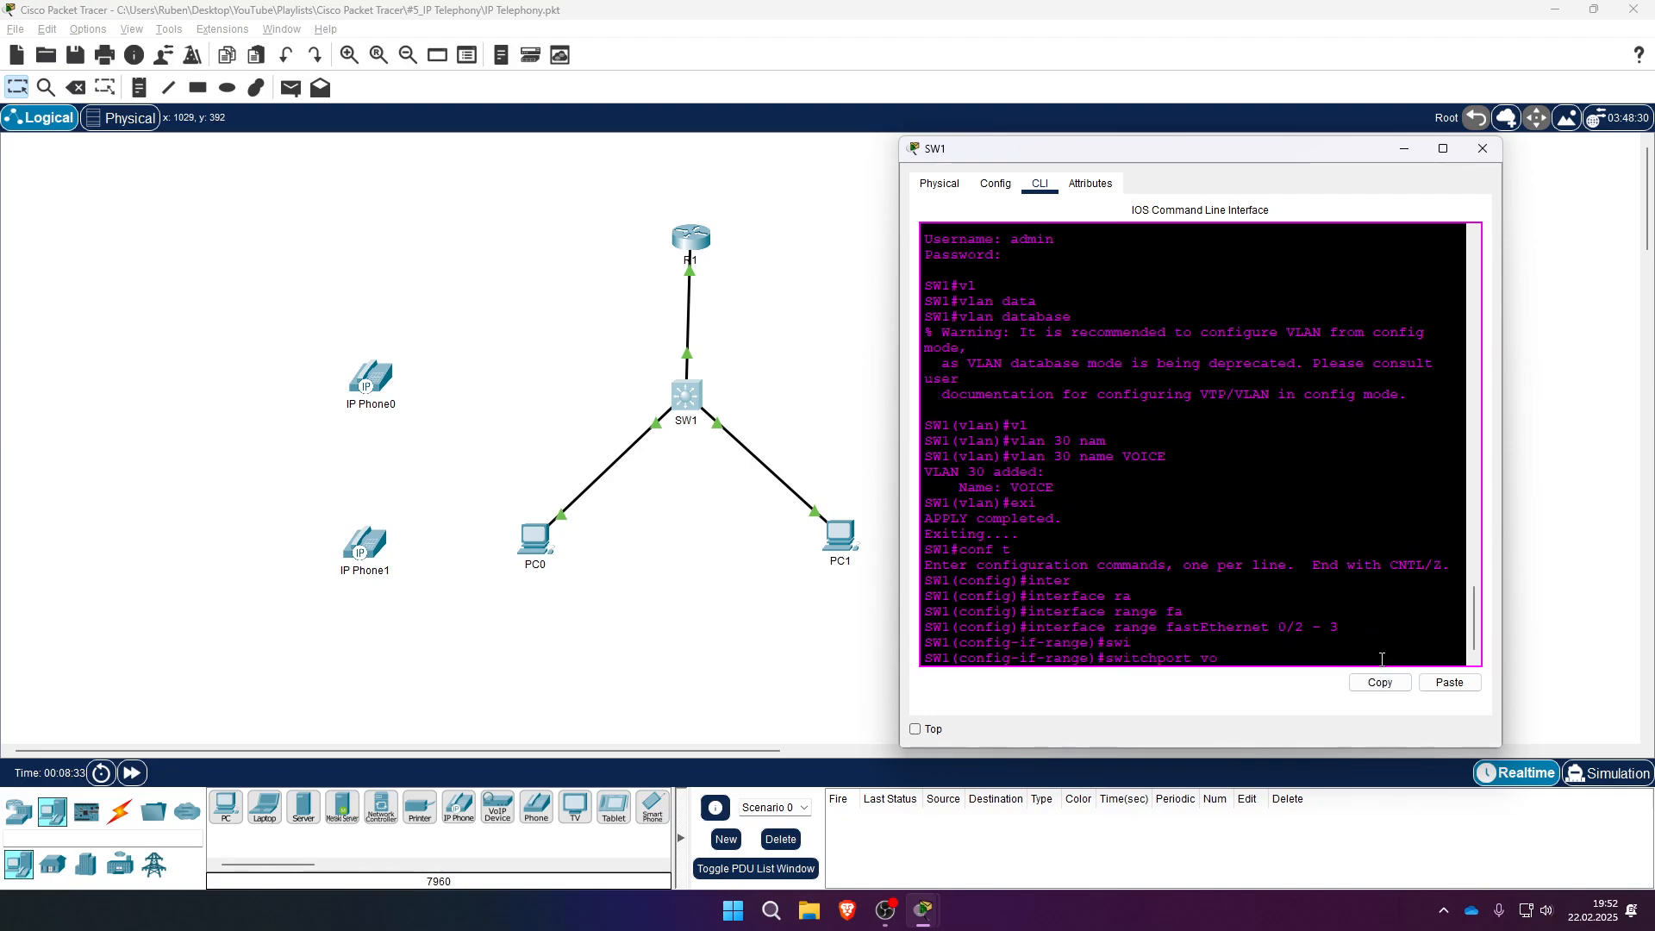
type("i")
key("Tab")
type("vl")
key("Tab")
type("30")
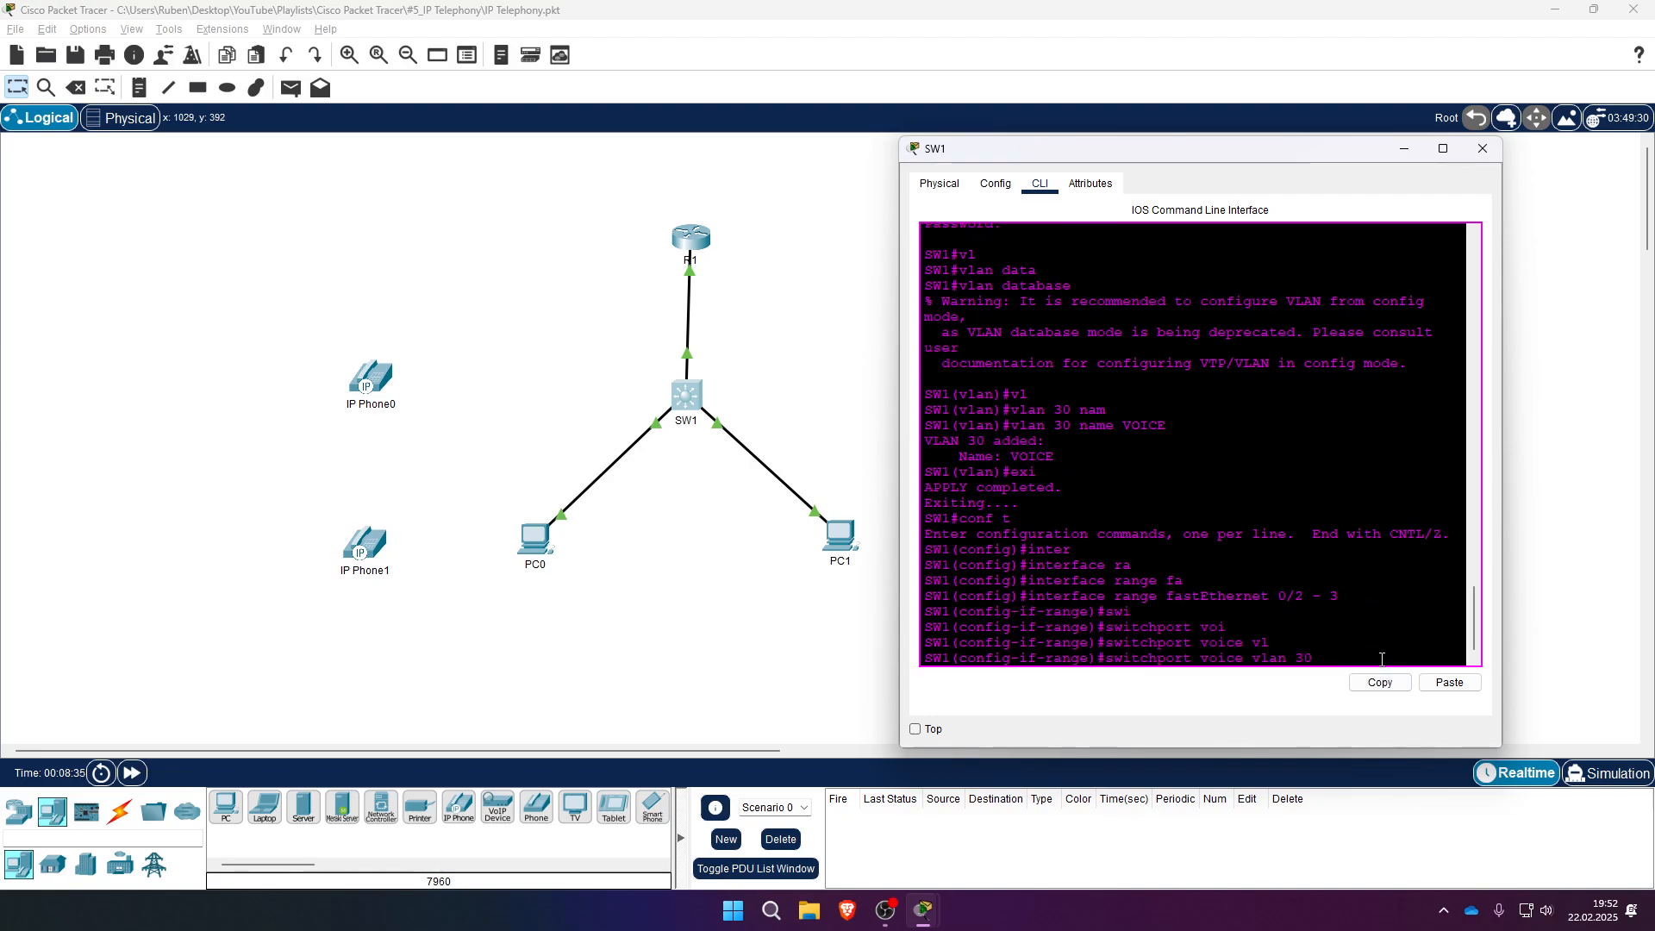
key("Return")
- Save SW1's configuration with do wr and close the switch window
type("e)#e")
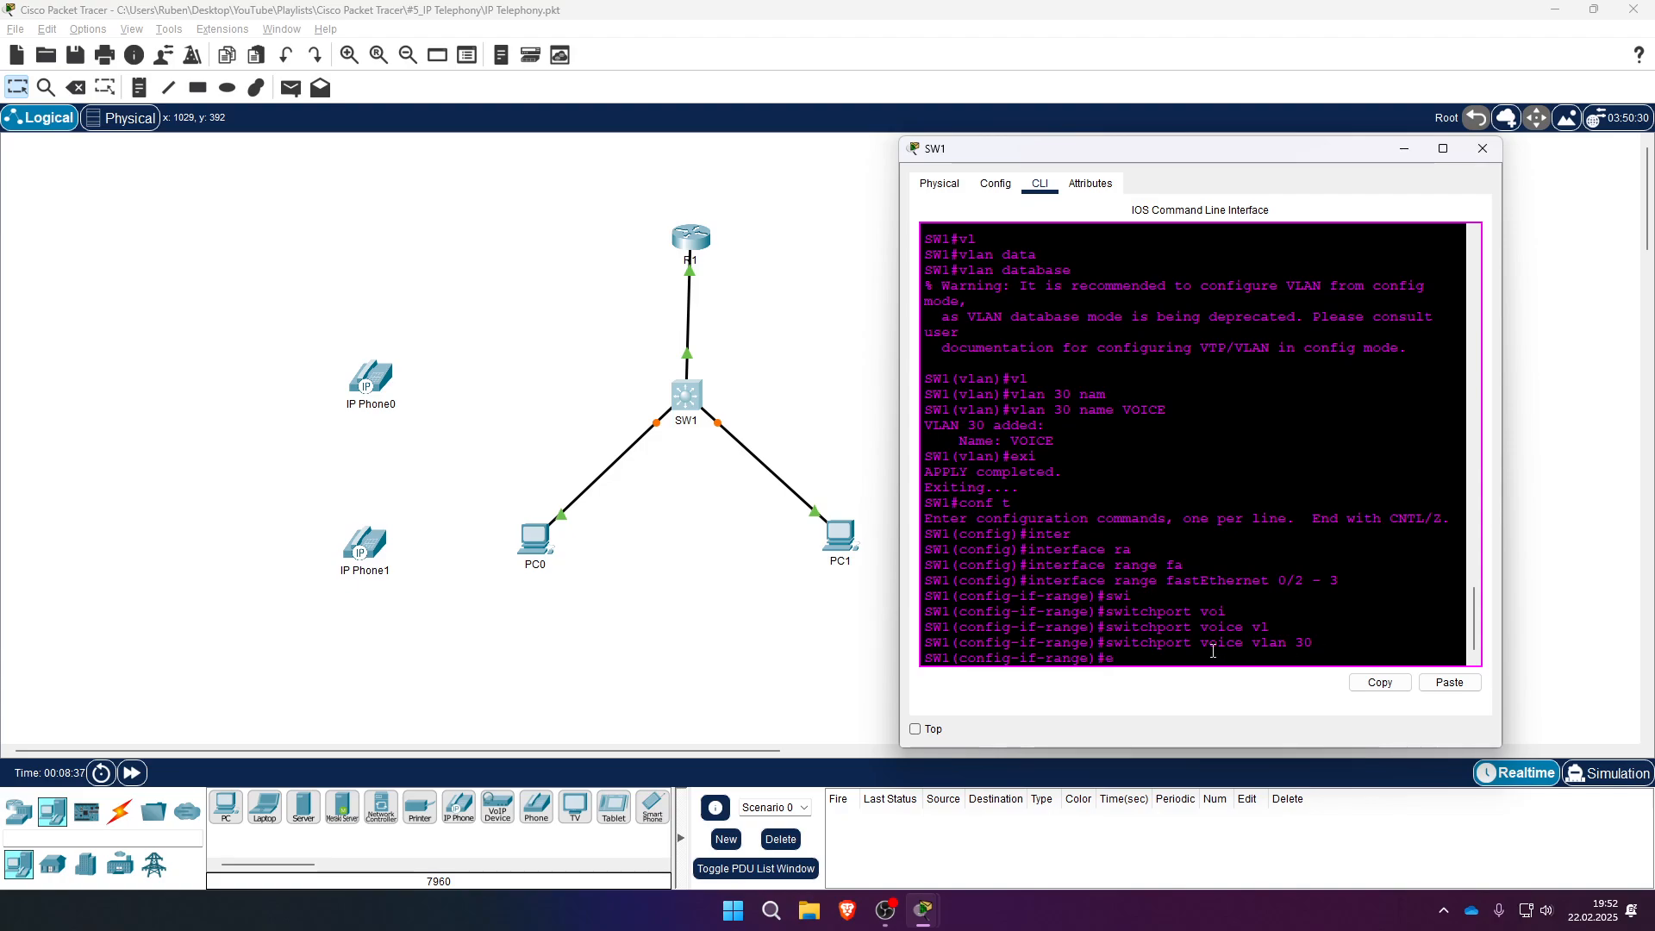
type("xi")
key("Return")
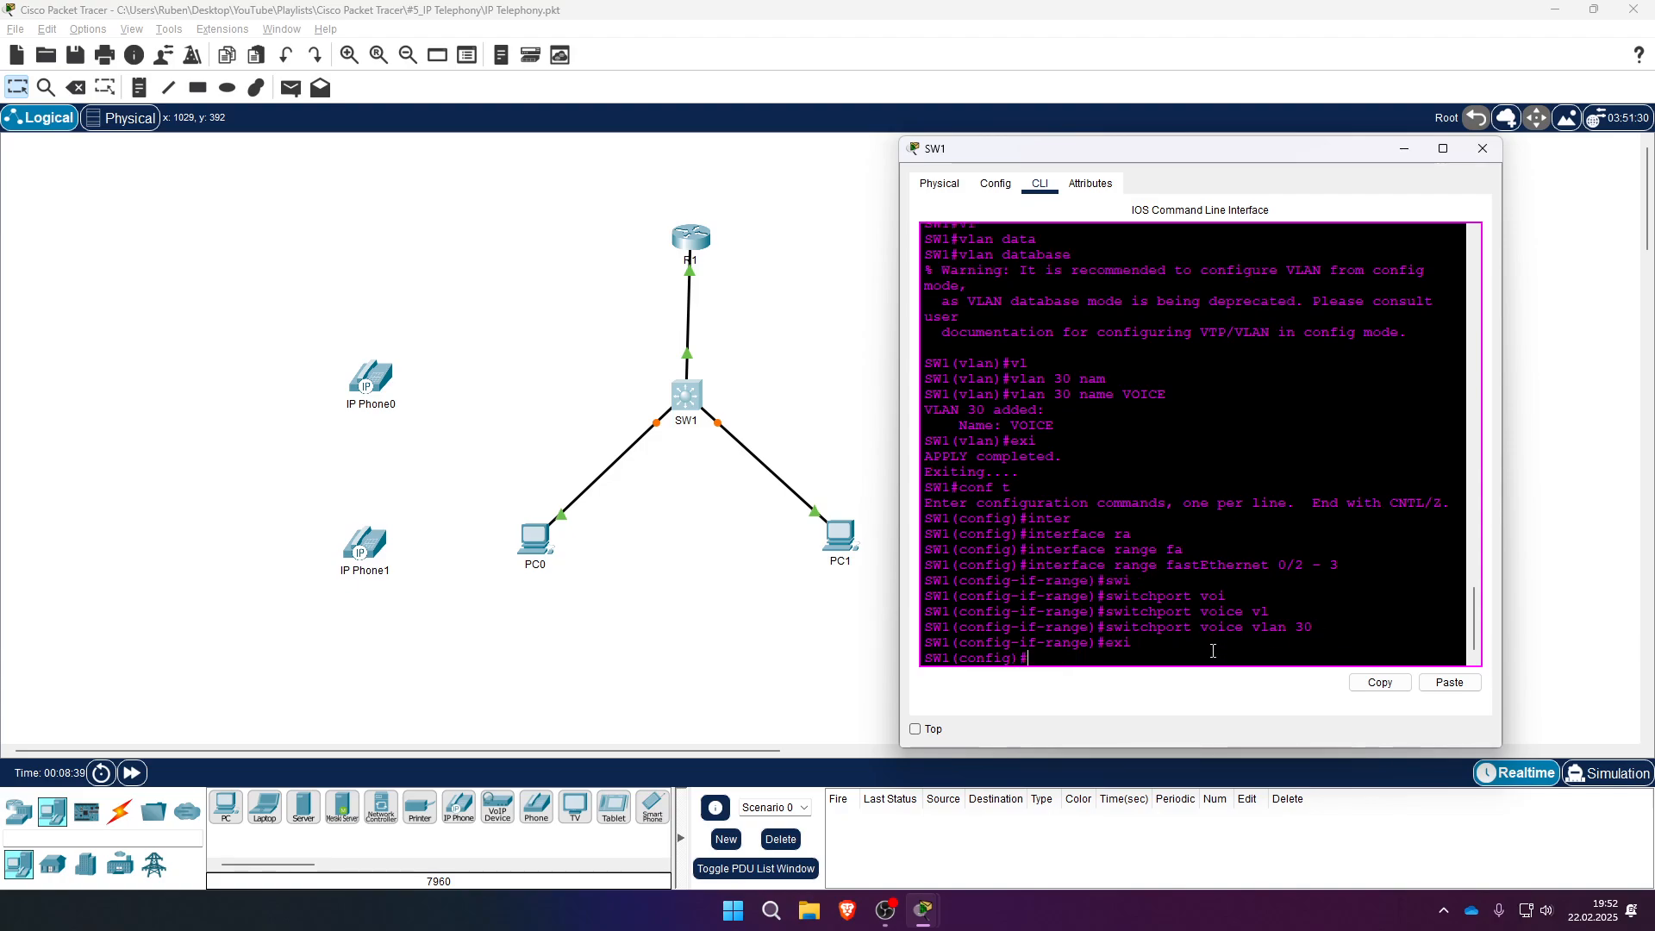
type("do wr")
key("Return")
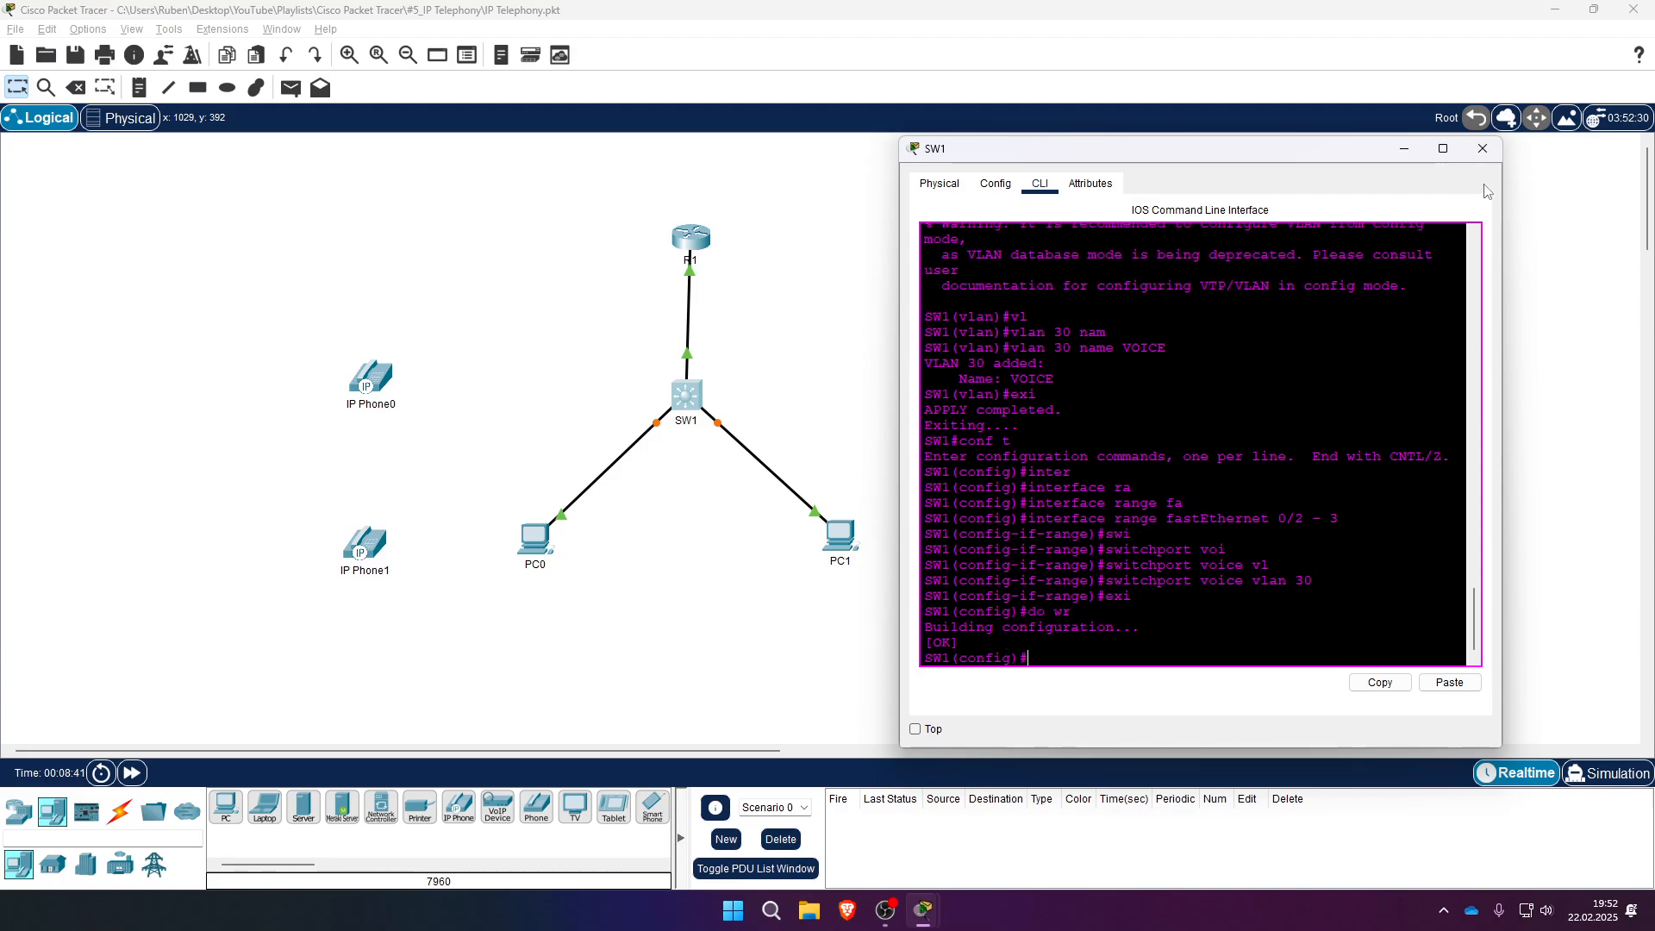
left_click(1483, 148)
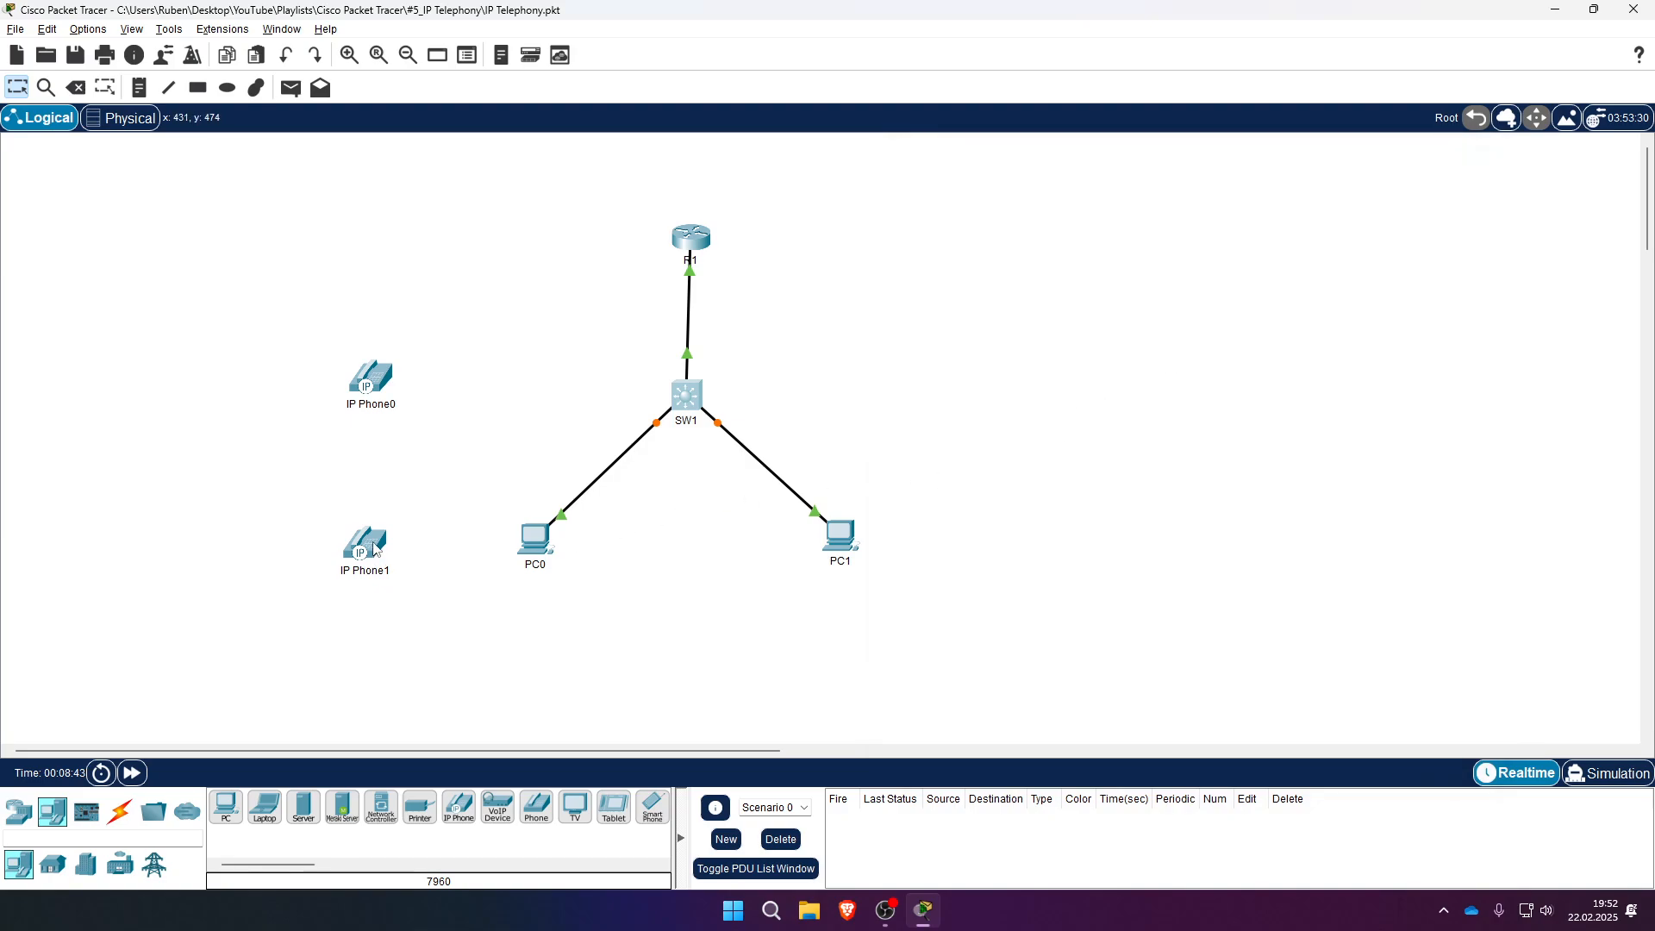
- Rearrange IP Phone0, IP Phone1, PC0 and PC1 around SW1
left_click_drag(377, 382, 485, 436)
left_click_drag(365, 556, 848, 443)
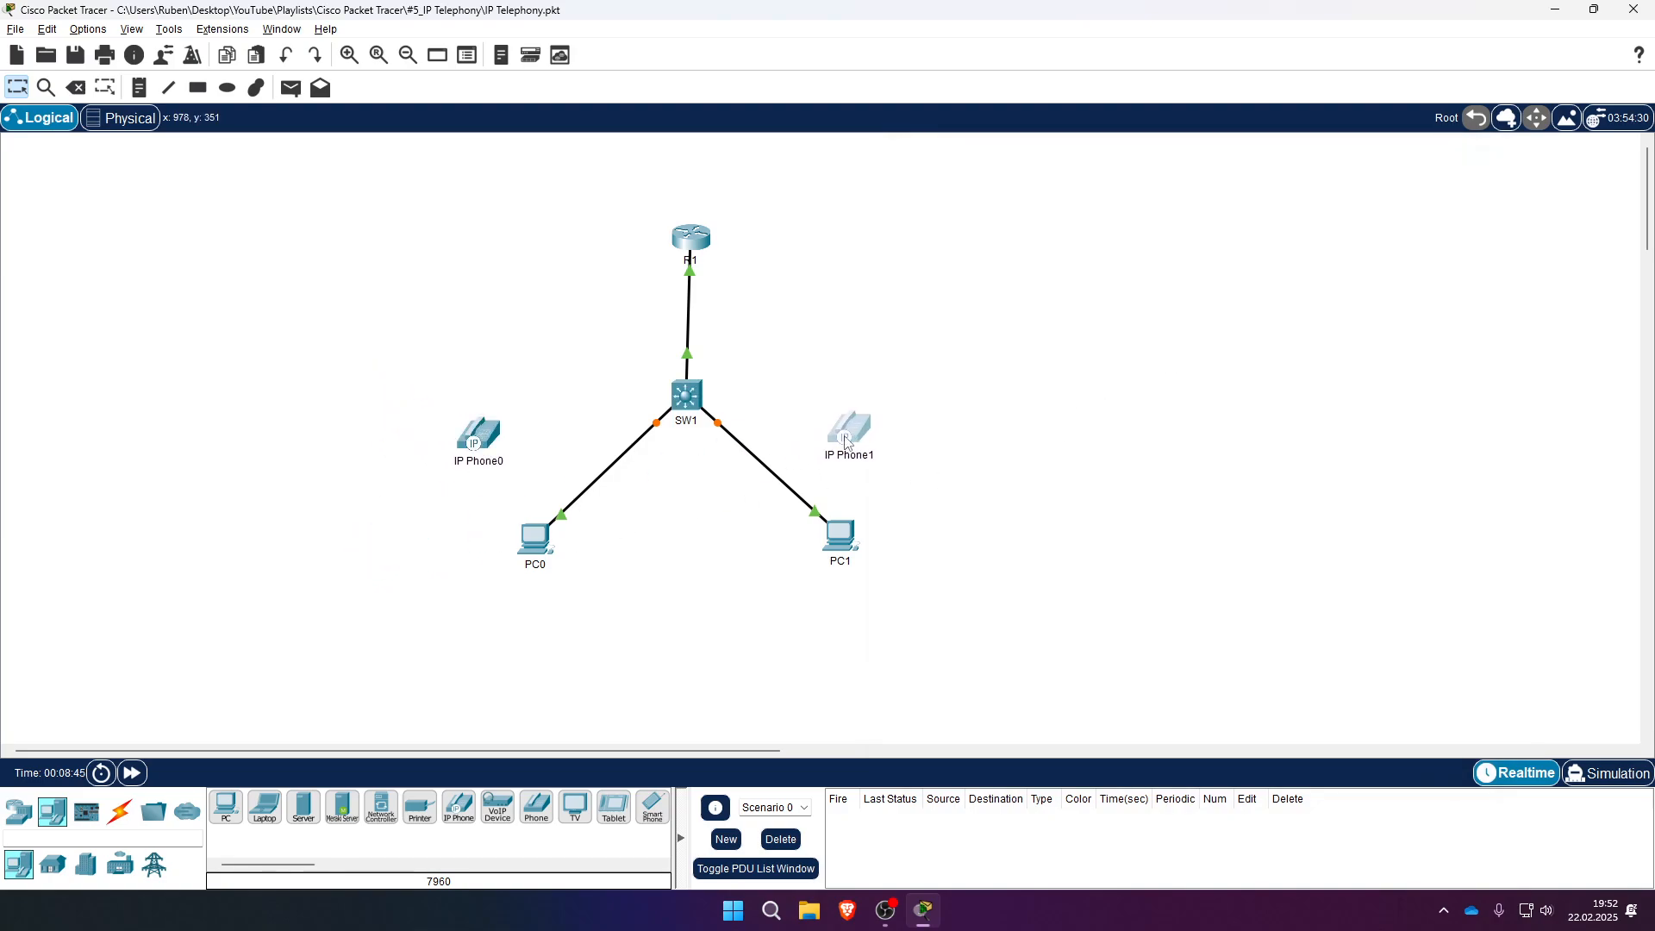
left_click_drag(840, 536, 871, 570)
left_click_drag(535, 539, 487, 565)
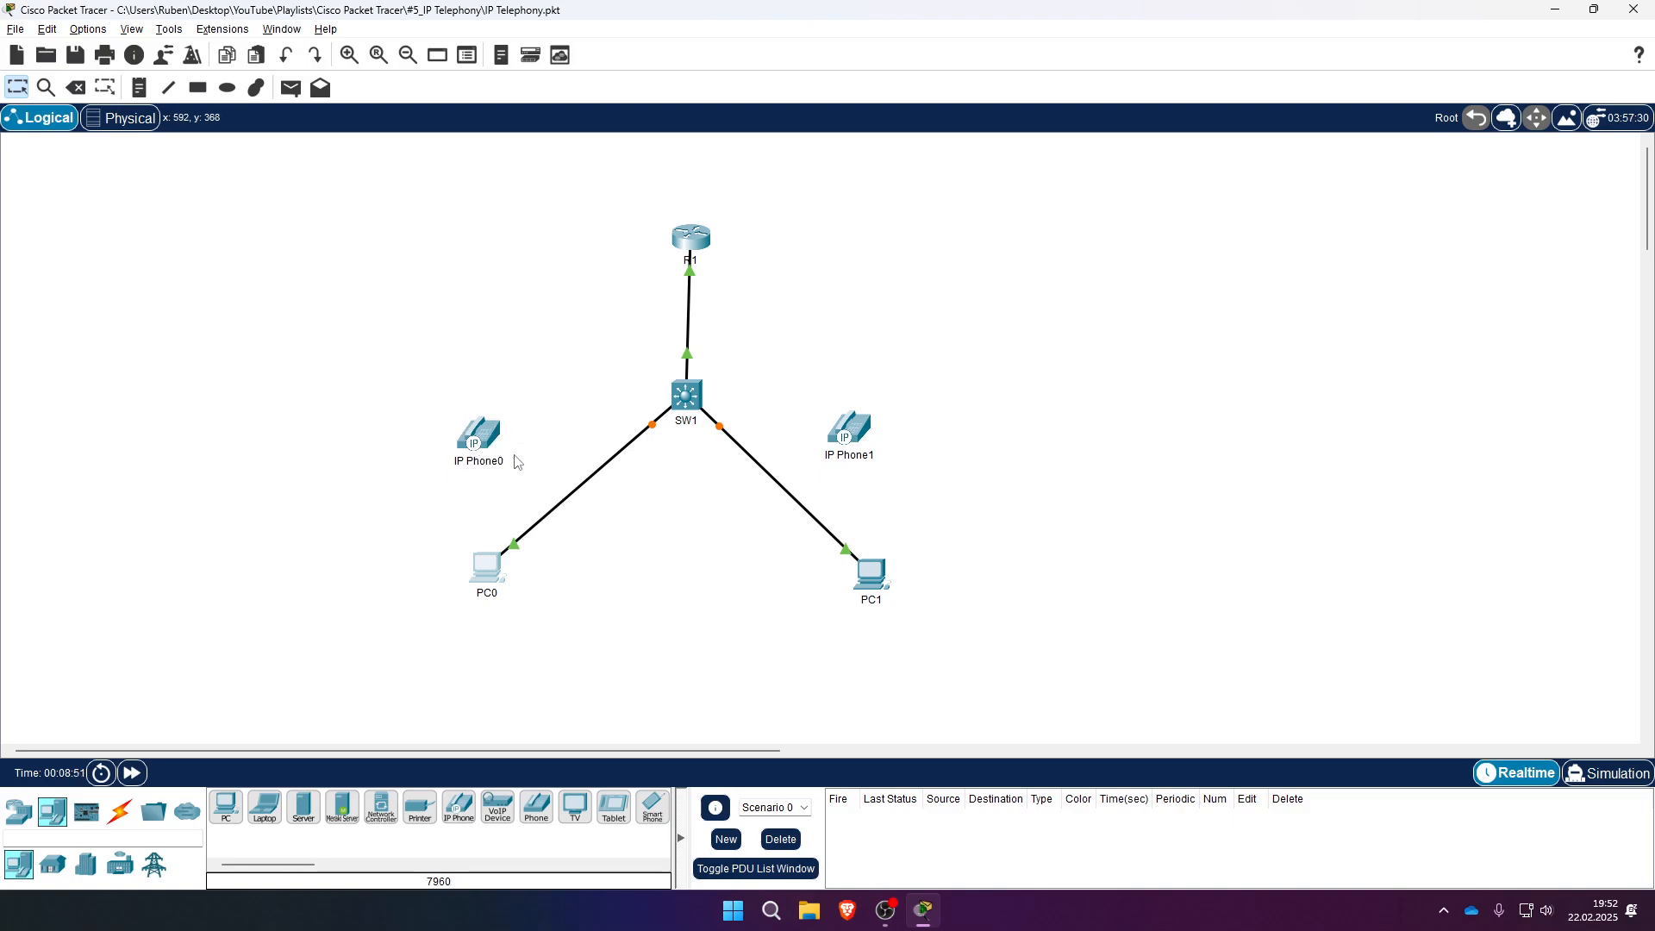
- Move SW1's links from PC0 and PC1 onto IP Phone0's and IP Phone1's Switch ports
left_click_drag(515, 543, 488, 434)
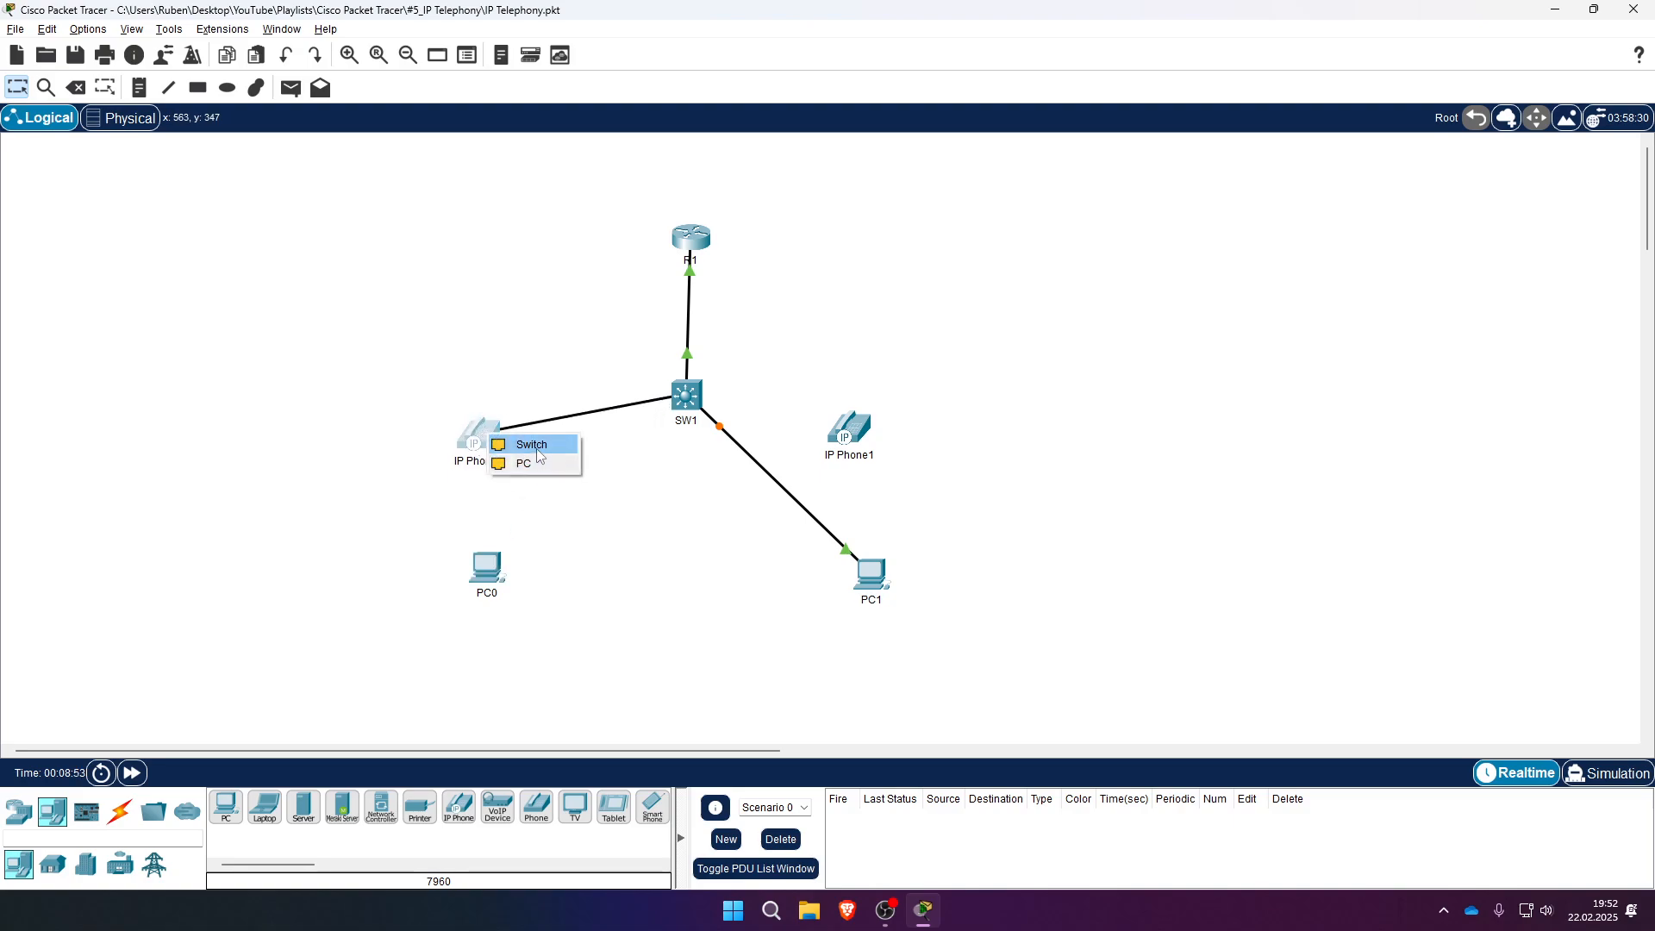
left_click(532, 445)
left_click_drag(847, 552, 853, 436)
left_click(888, 446)
- Cable IP Phone0 to PC0 and IP Phone1 to PC1 with copper straight-through
left_click(120, 811)
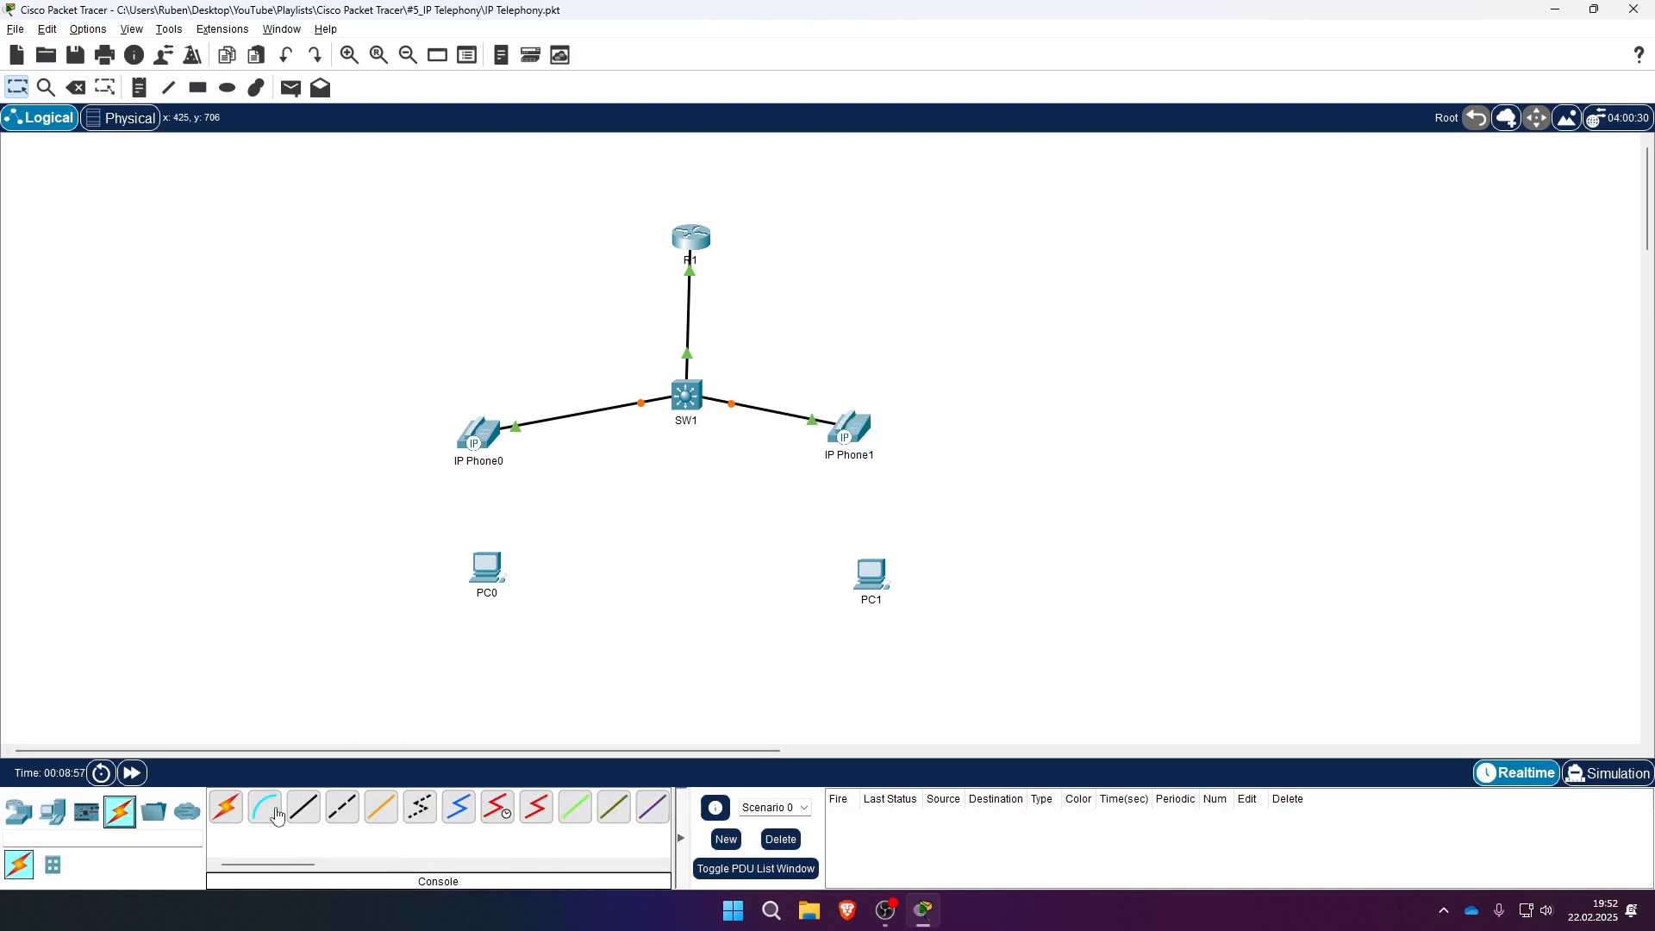
left_click(304, 807)
left_click(481, 438)
left_click(528, 459)
left_click(485, 567)
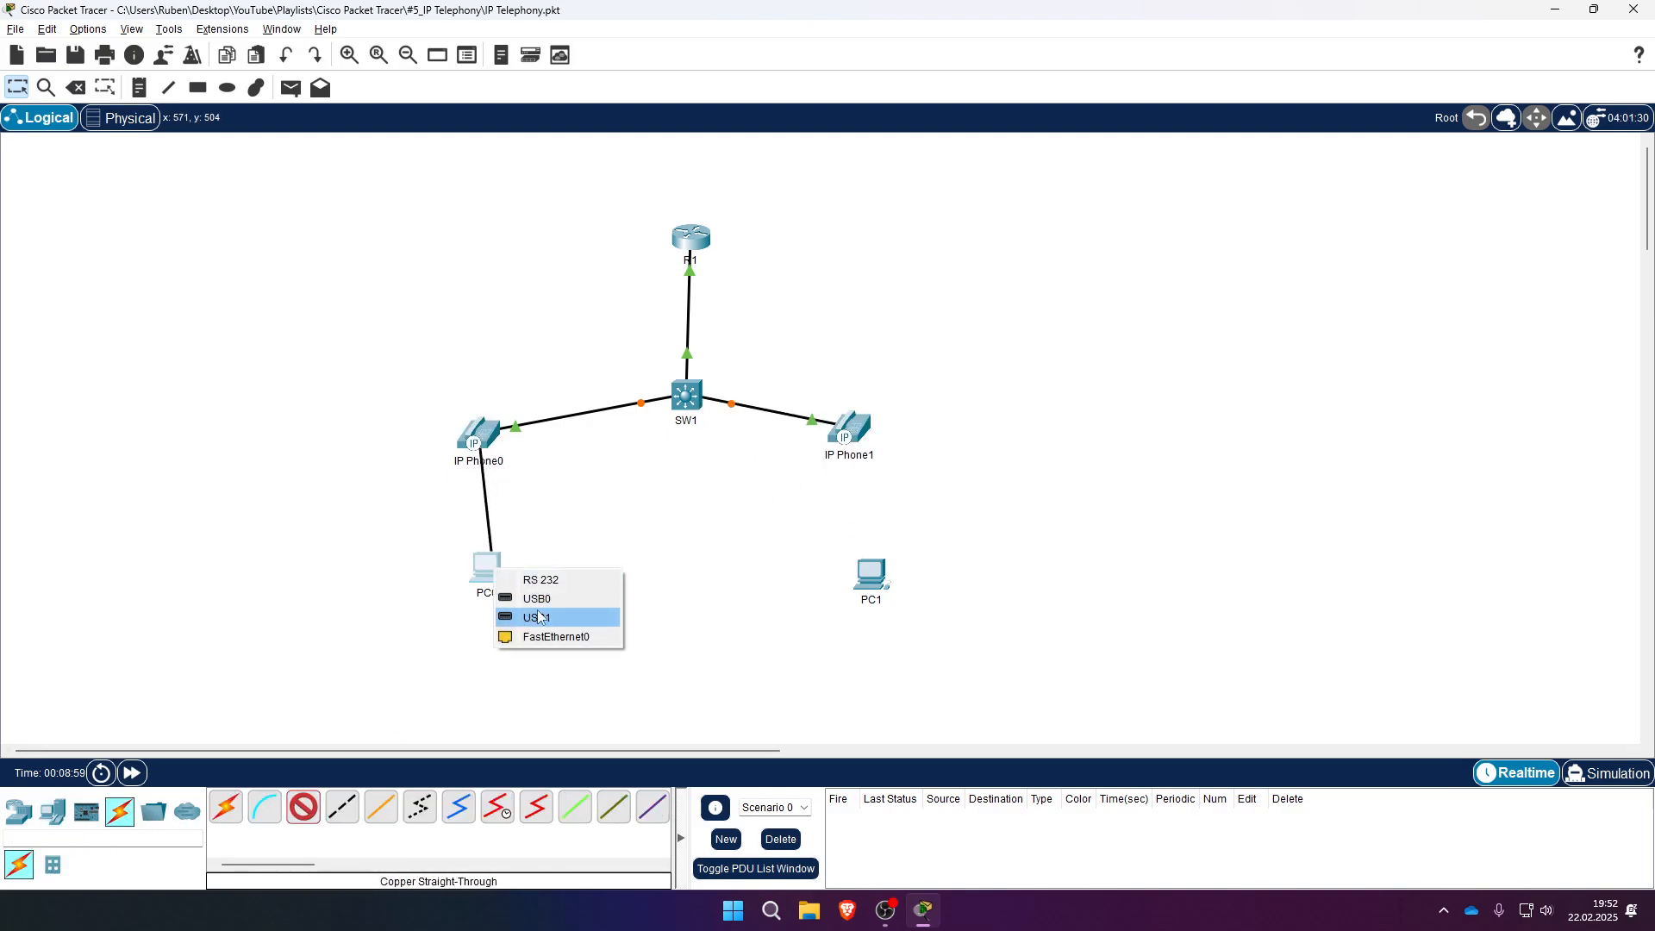
left_click(530, 613)
left_click(304, 807)
left_click(859, 445)
left_click(888, 446)
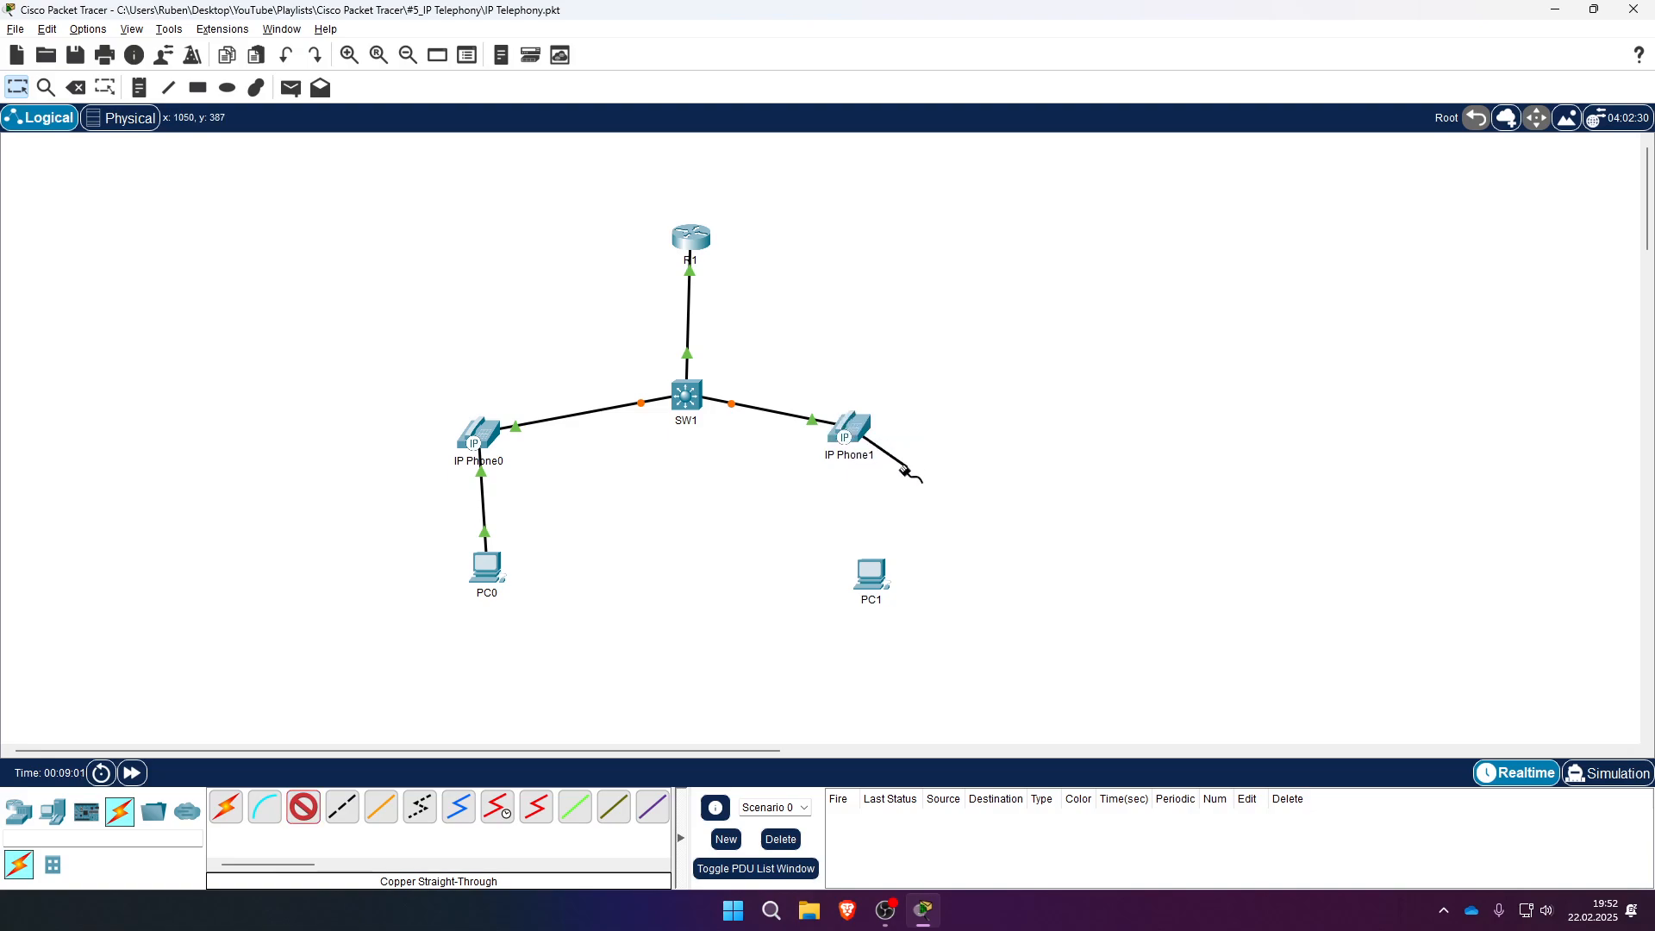
left_click(871, 572)
left_click(905, 645)
- Tidy the phone and PC positions and fast-forward time to bring links up
left_click_drag(846, 430, 869, 442)
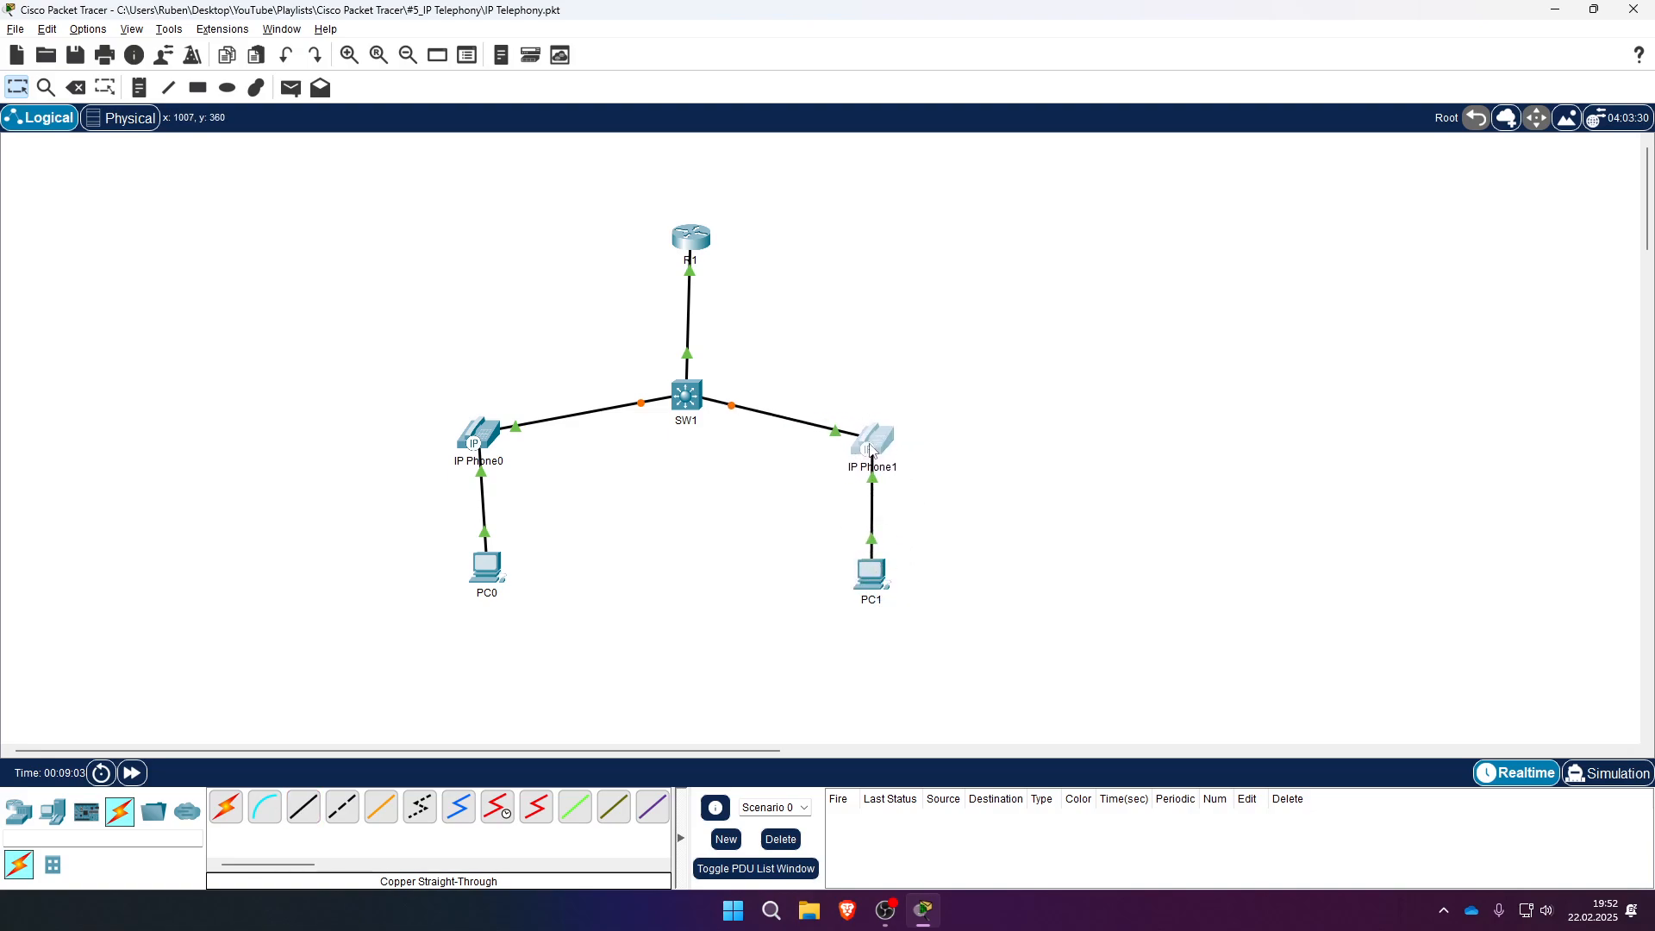
left_click_drag(874, 561, 882, 575)
left_click_drag(479, 445, 469, 460)
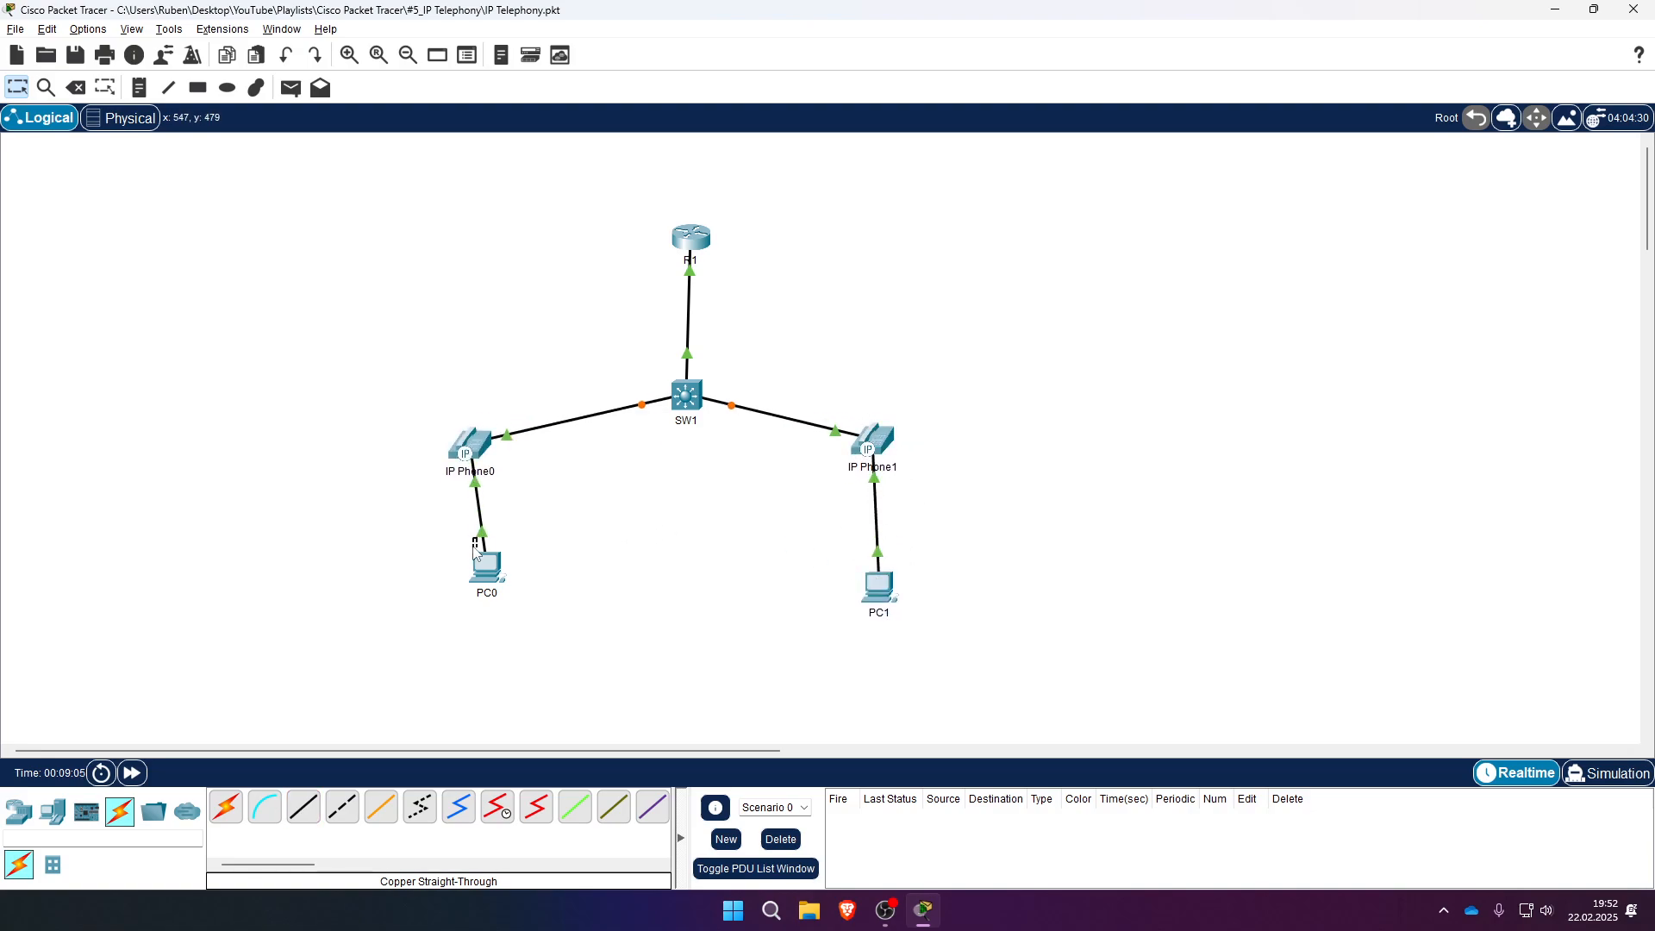
mouse_move(487, 567)
left_mouse_down()
mouse_move(453, 567)
mouse_move(466, 570)
left_mouse_up()
left_click(132, 773)
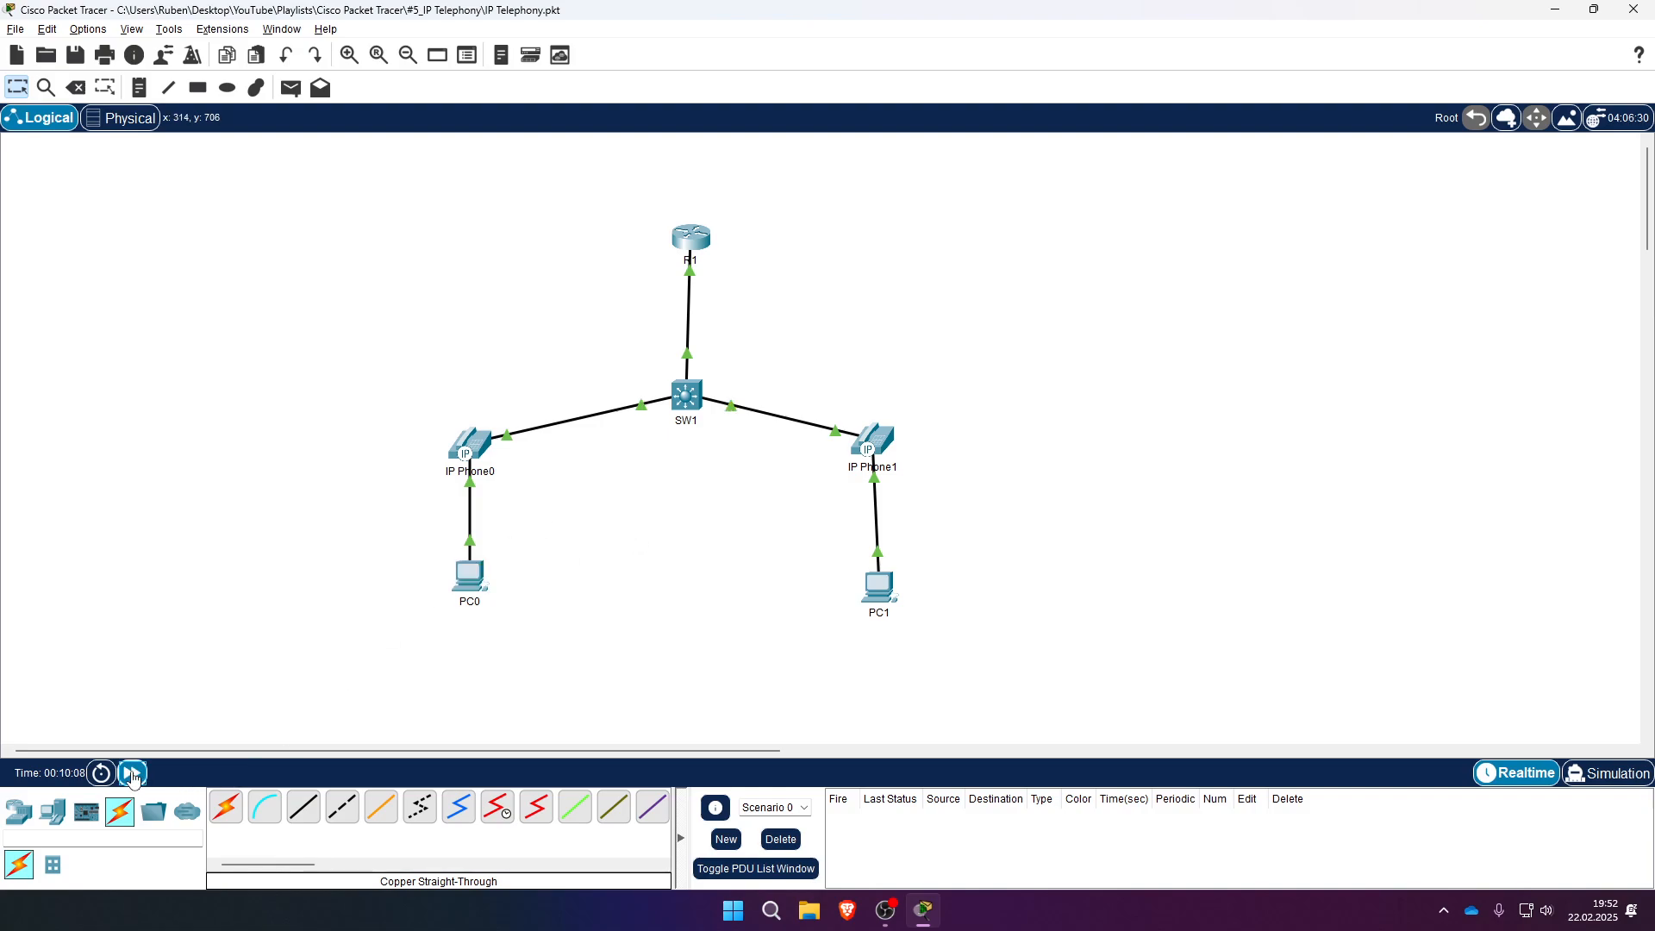
- Fast-forward time, verify IP Phone0 has 192.168.3.2/24, VLAN 30, line 101, and open it
left_click(132, 773)
mouse_move(473, 443)
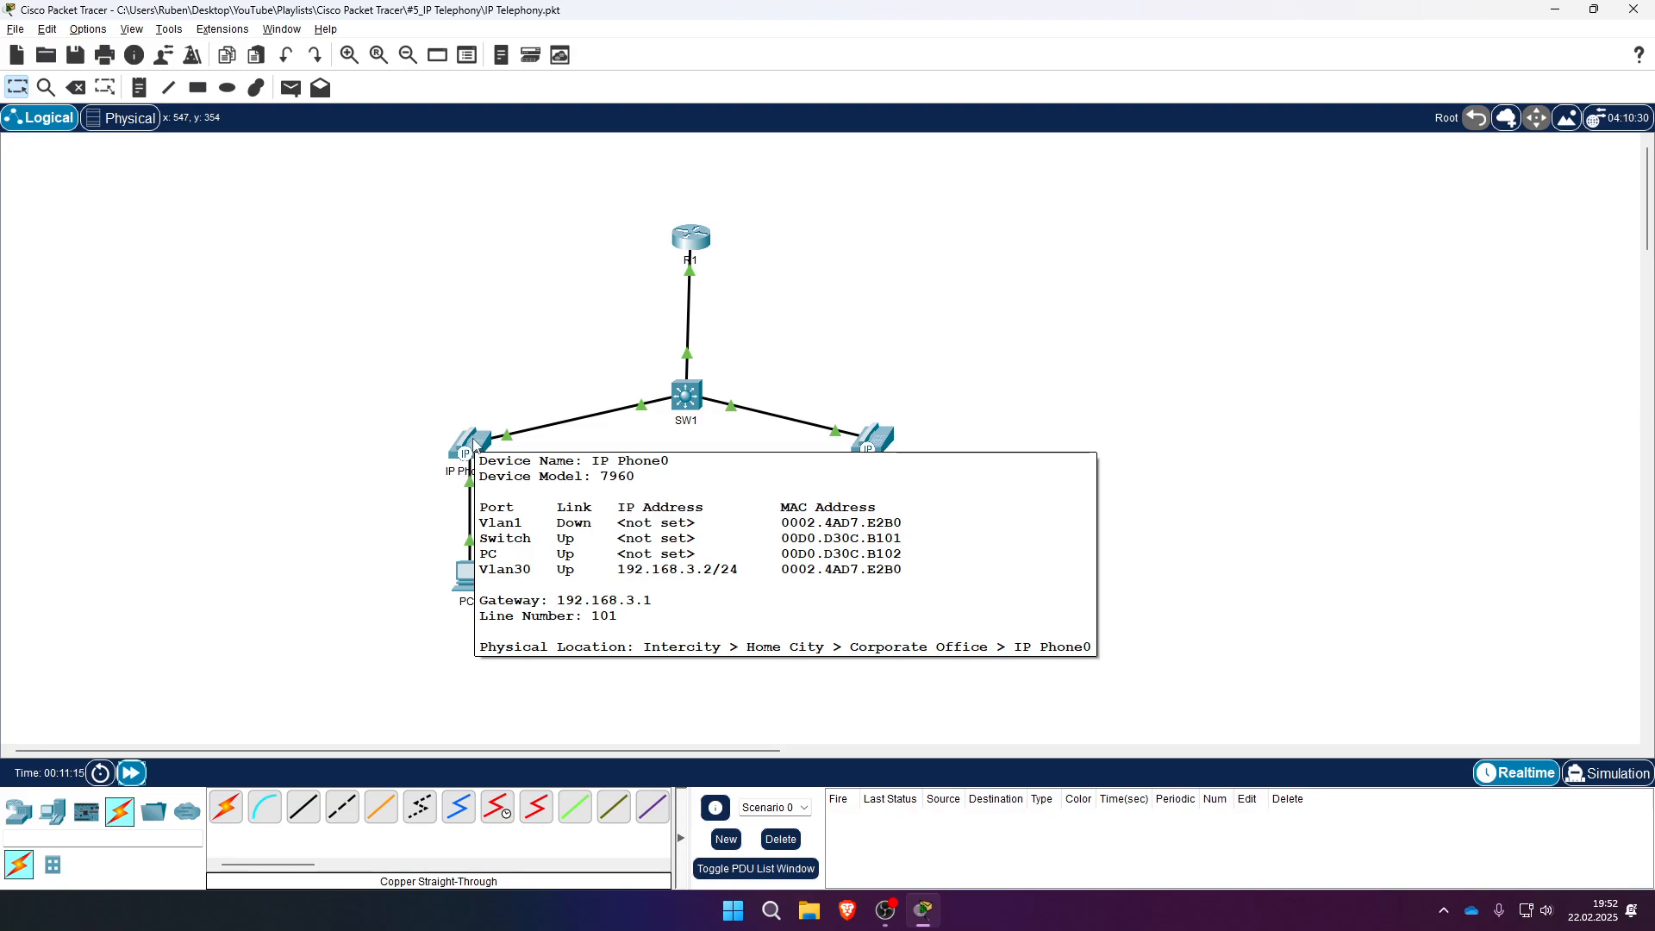
mouse_move(869, 445)
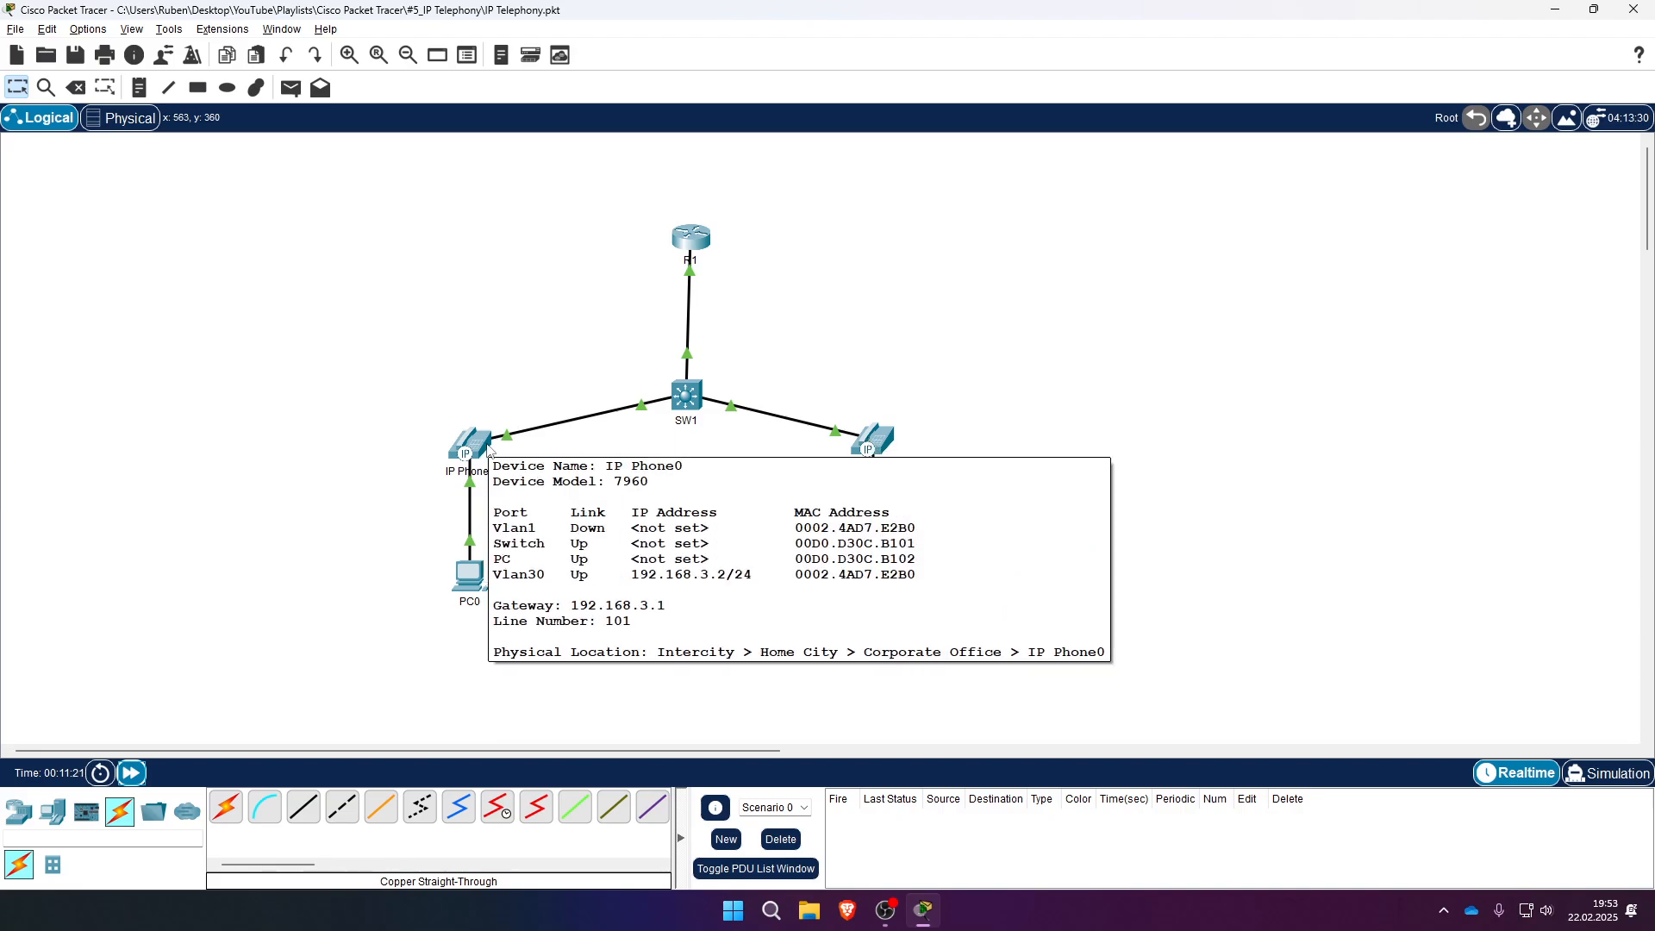
left_click(487, 450)
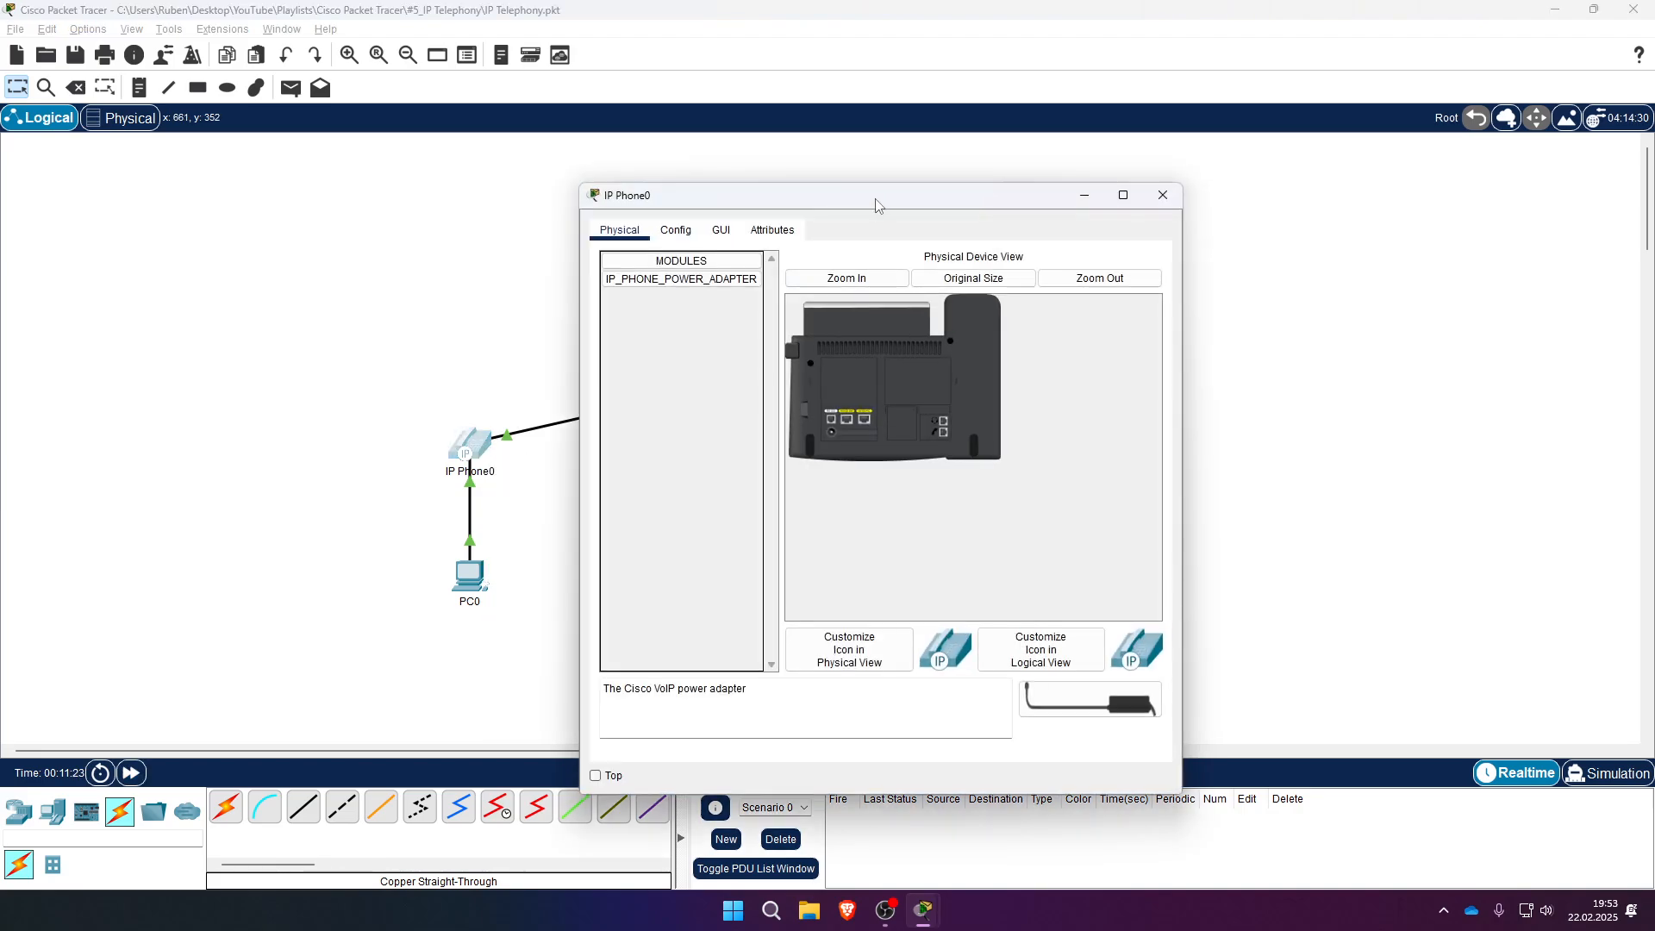
- Plug the IP_PHONE_POWER_ADAPTER into IP Phone0 and close its window
left_click_drag(876, 203, 649, 194)
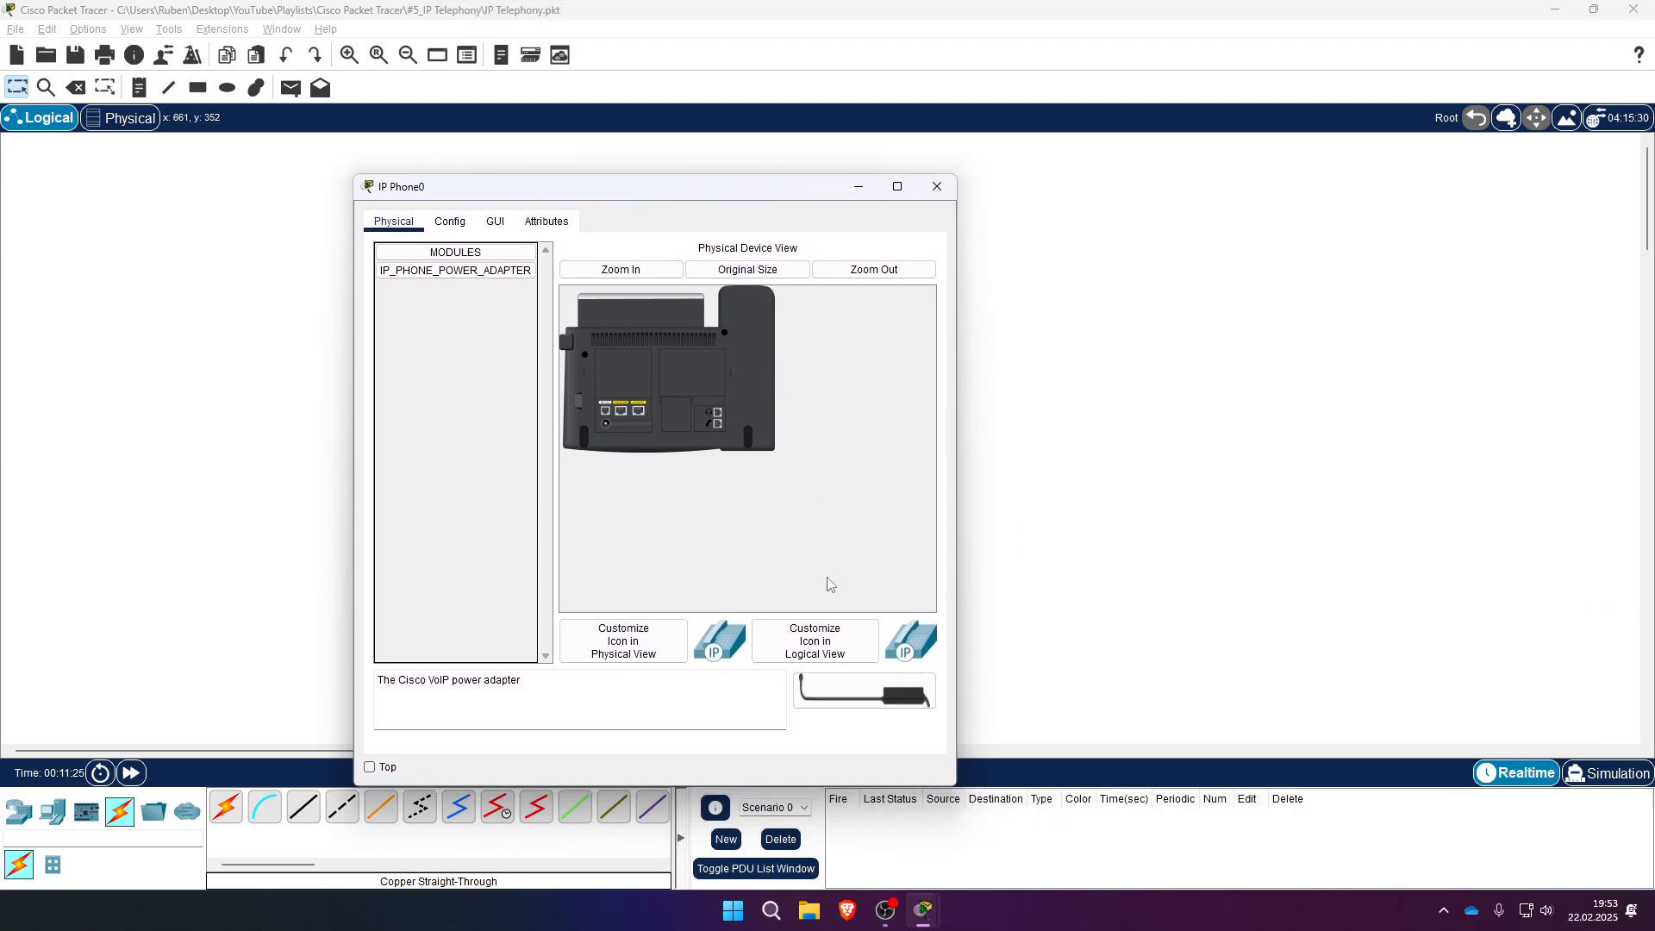
left_click_drag(847, 701, 603, 424)
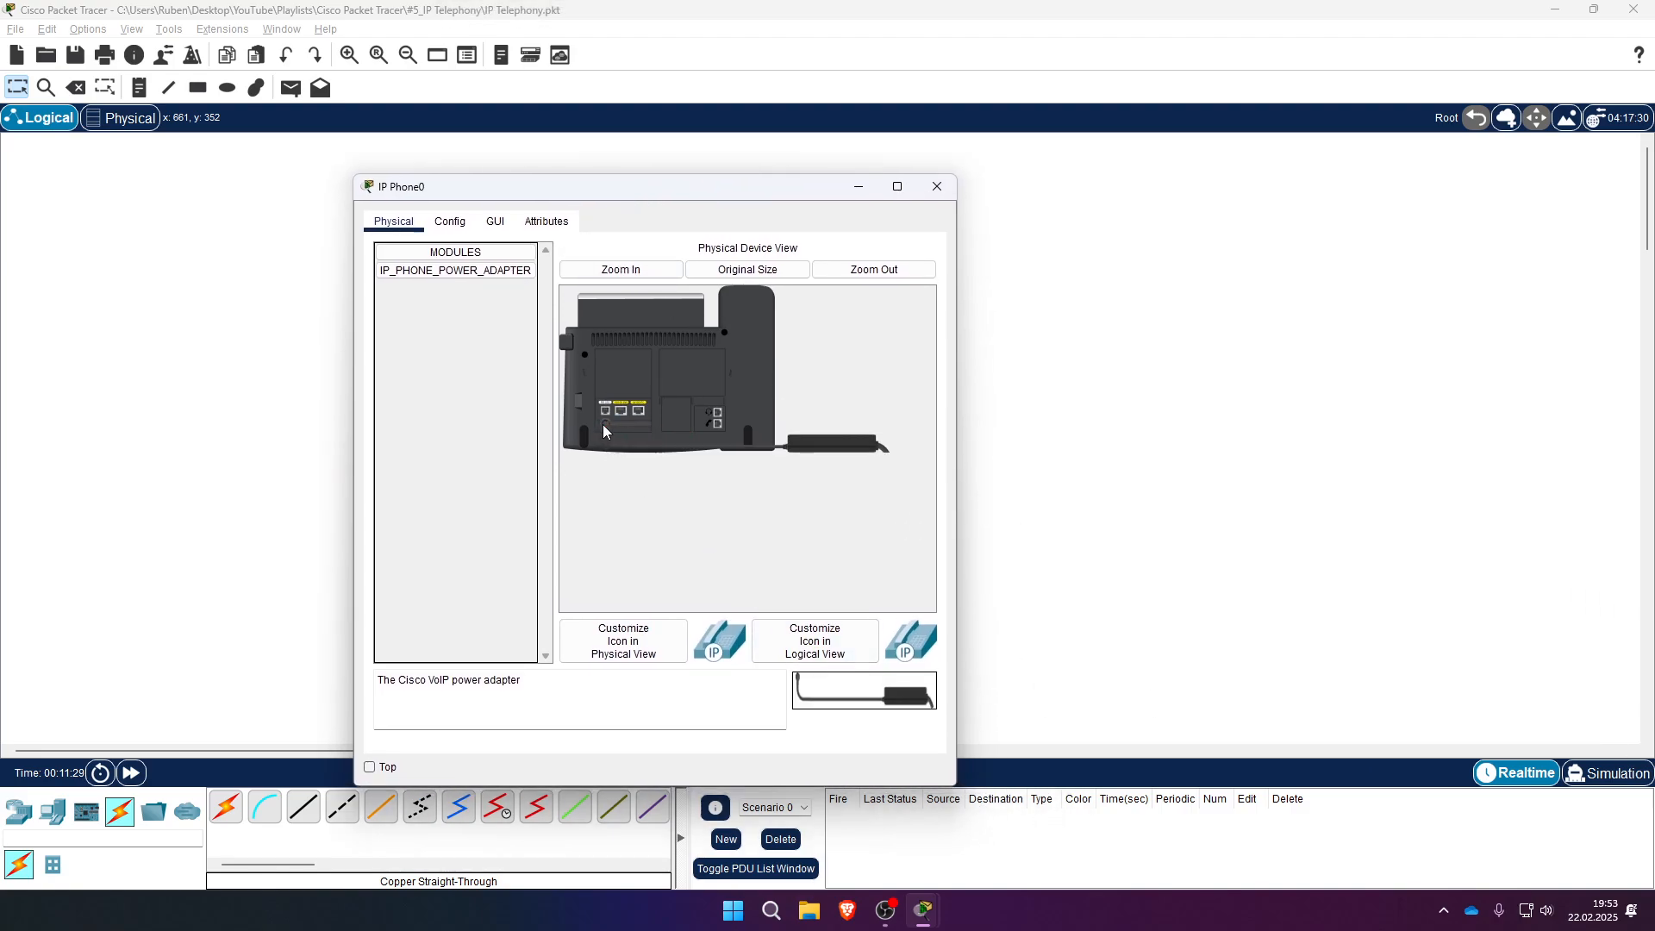
left_click(937, 186)
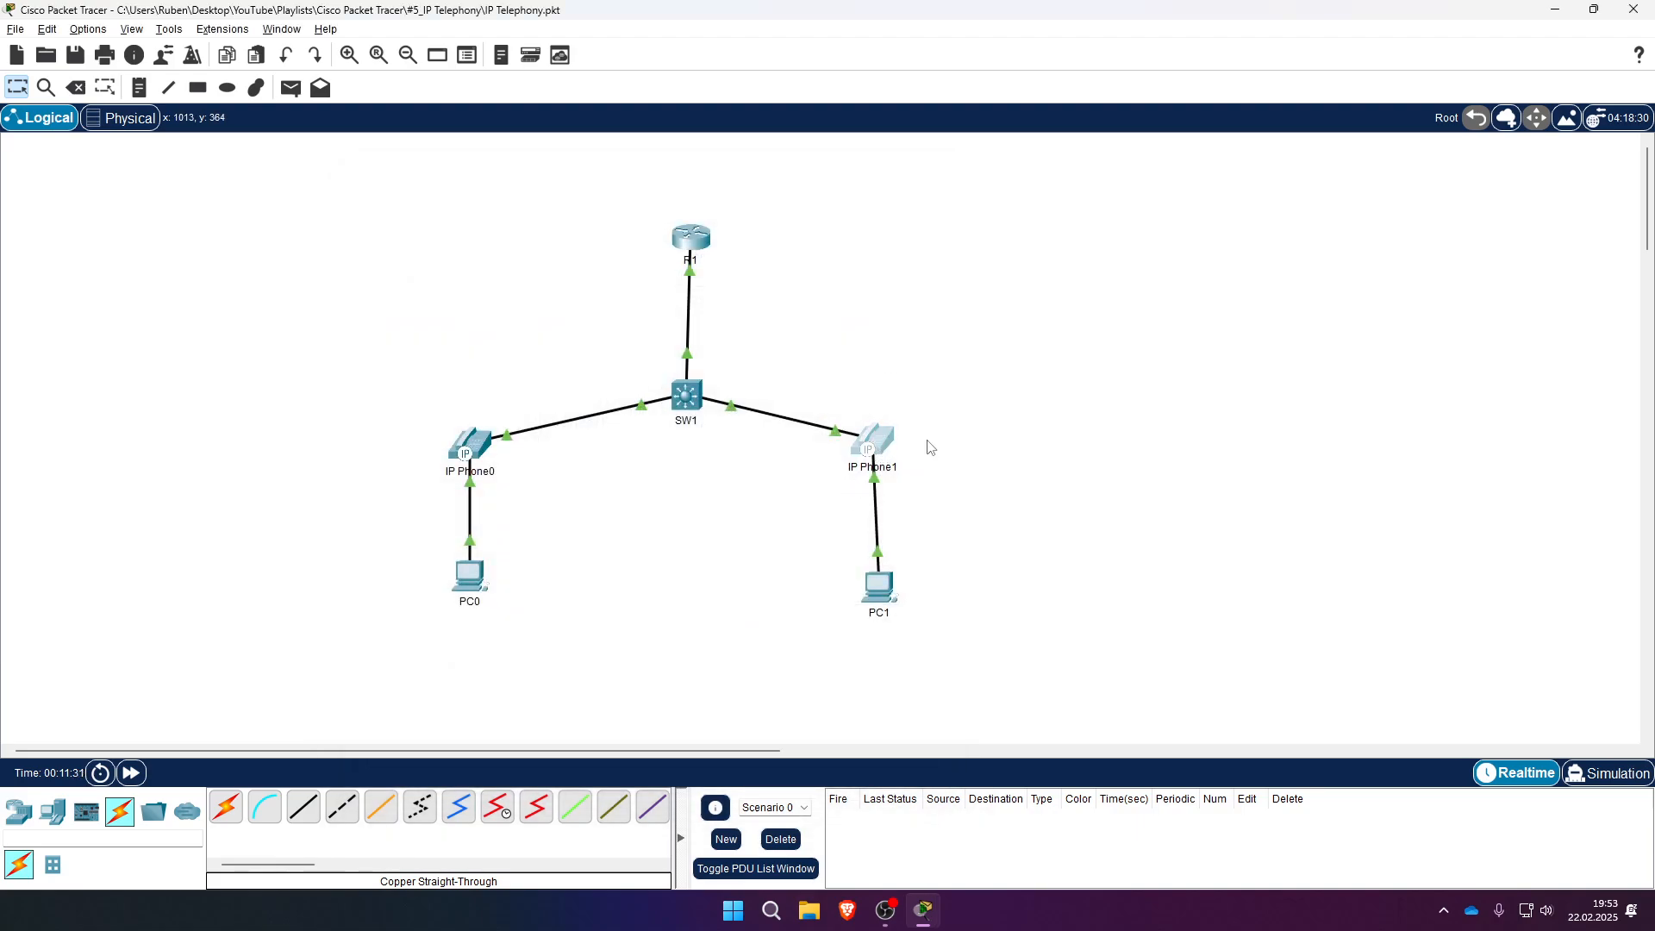
- Plug the power adapter into IP Phone1 and show its phone GUI on the right
left_click(888, 436)
left_click_drag(1091, 700, 829, 434)
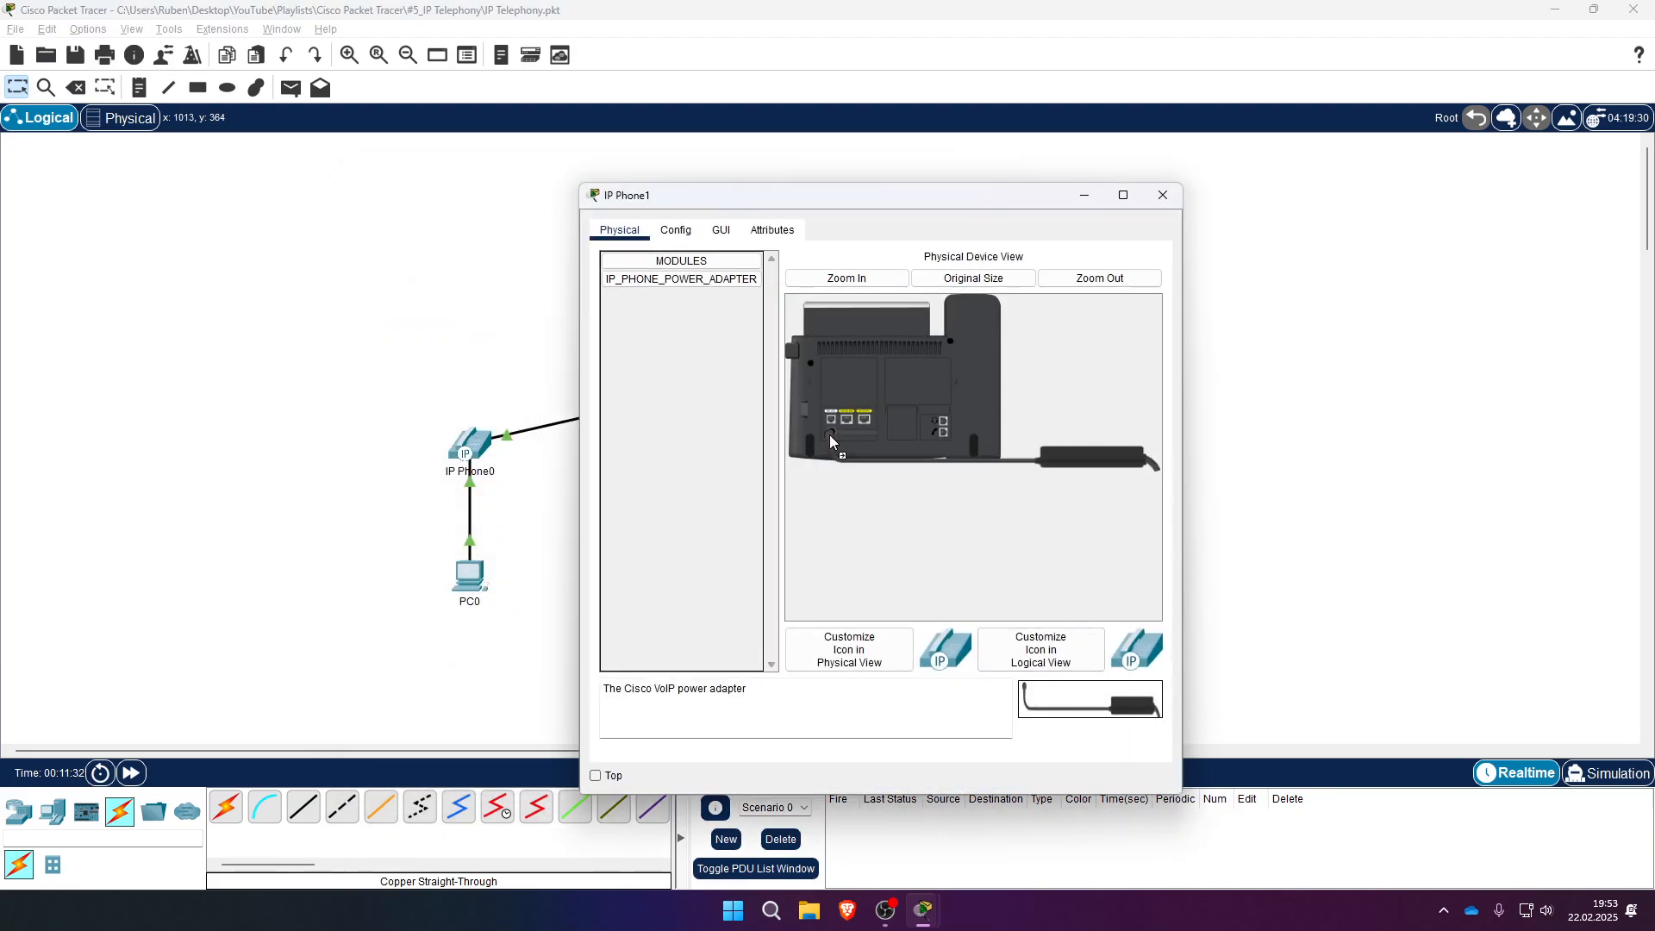
left_click(728, 235)
left_click_drag(858, 197, 1263, 155)
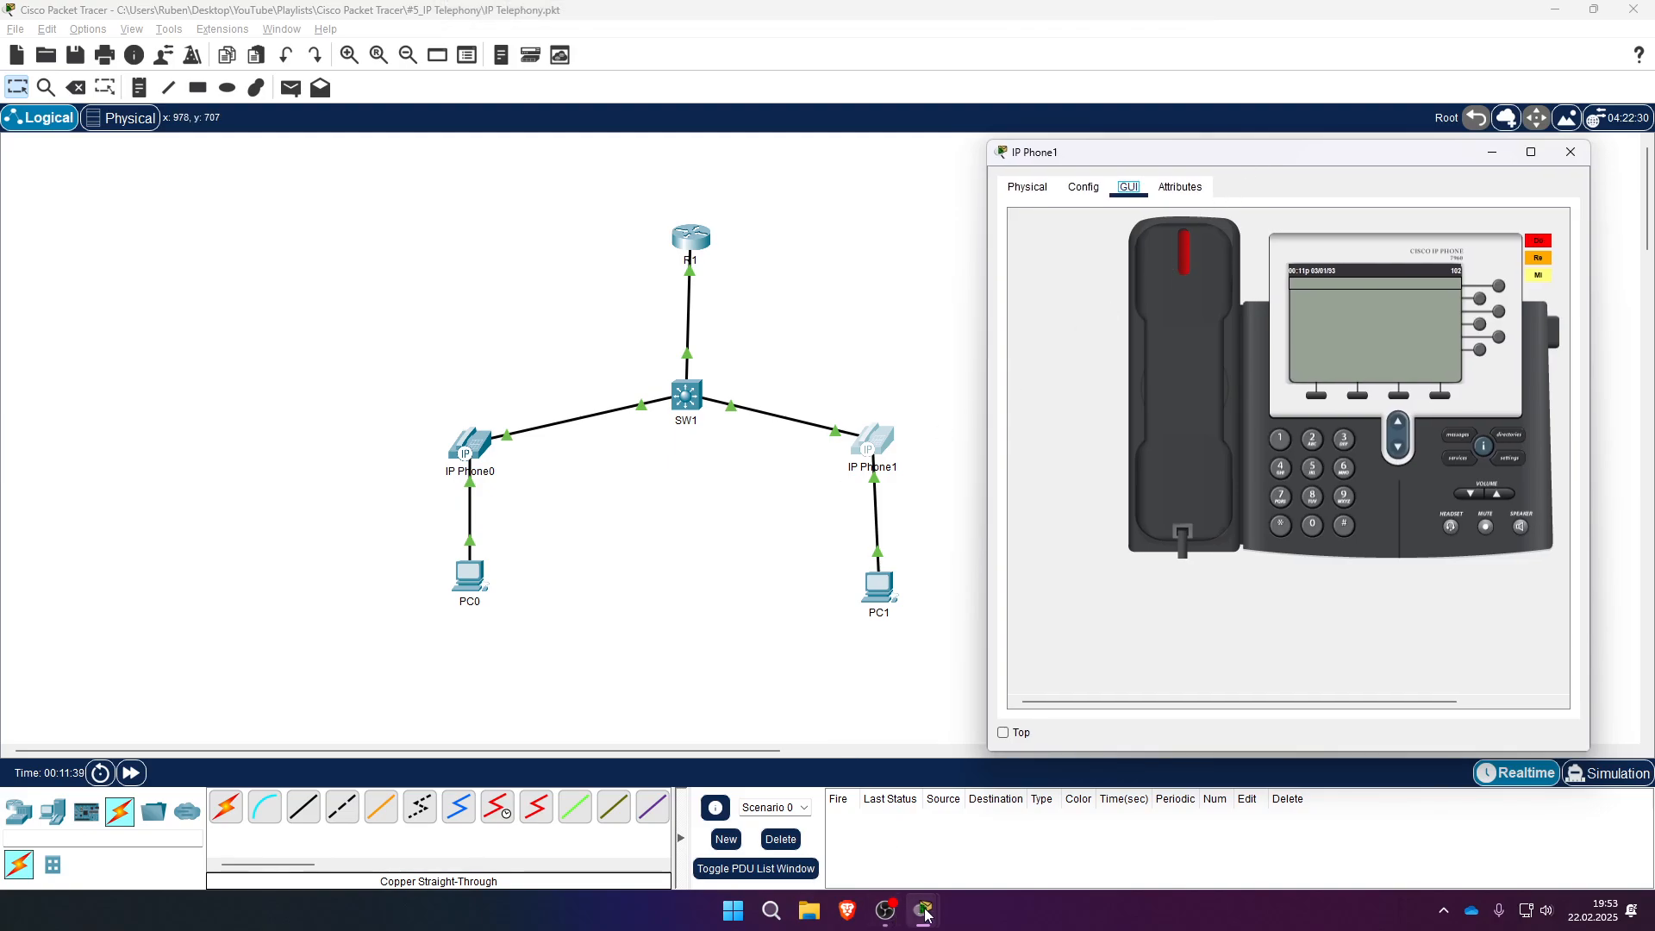
- Show IP Phone0's phone GUI on the left alongside IP Phone1's window
left_click(459, 465)
left_click(724, 229)
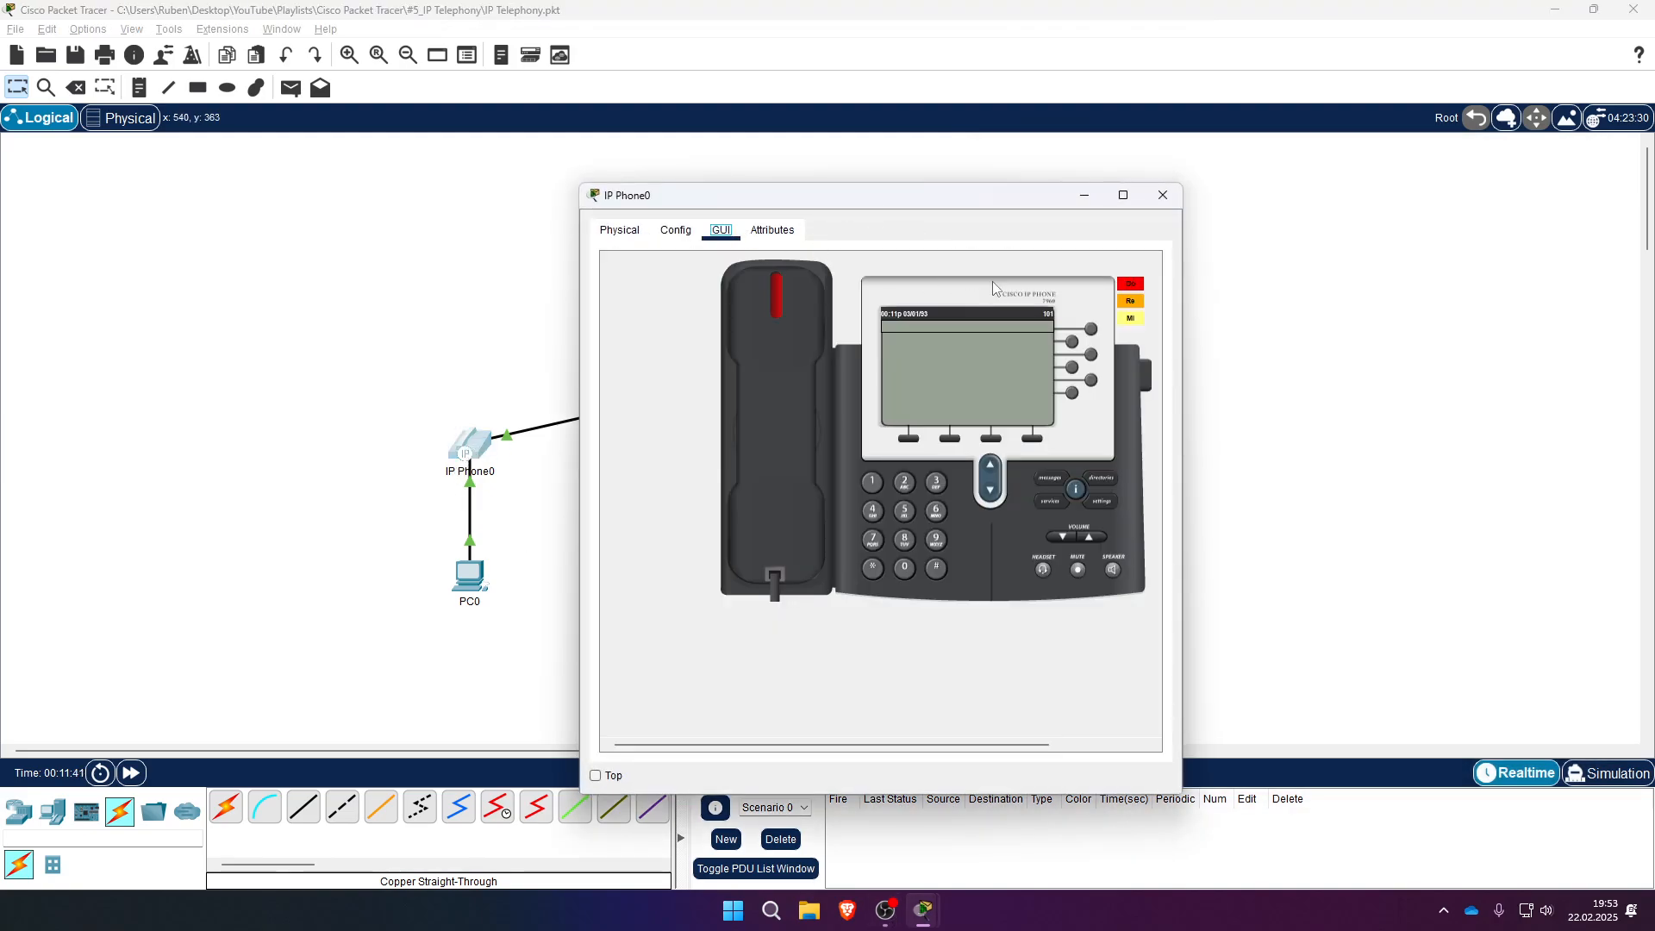
left_click_drag(931, 202, 417, 166)
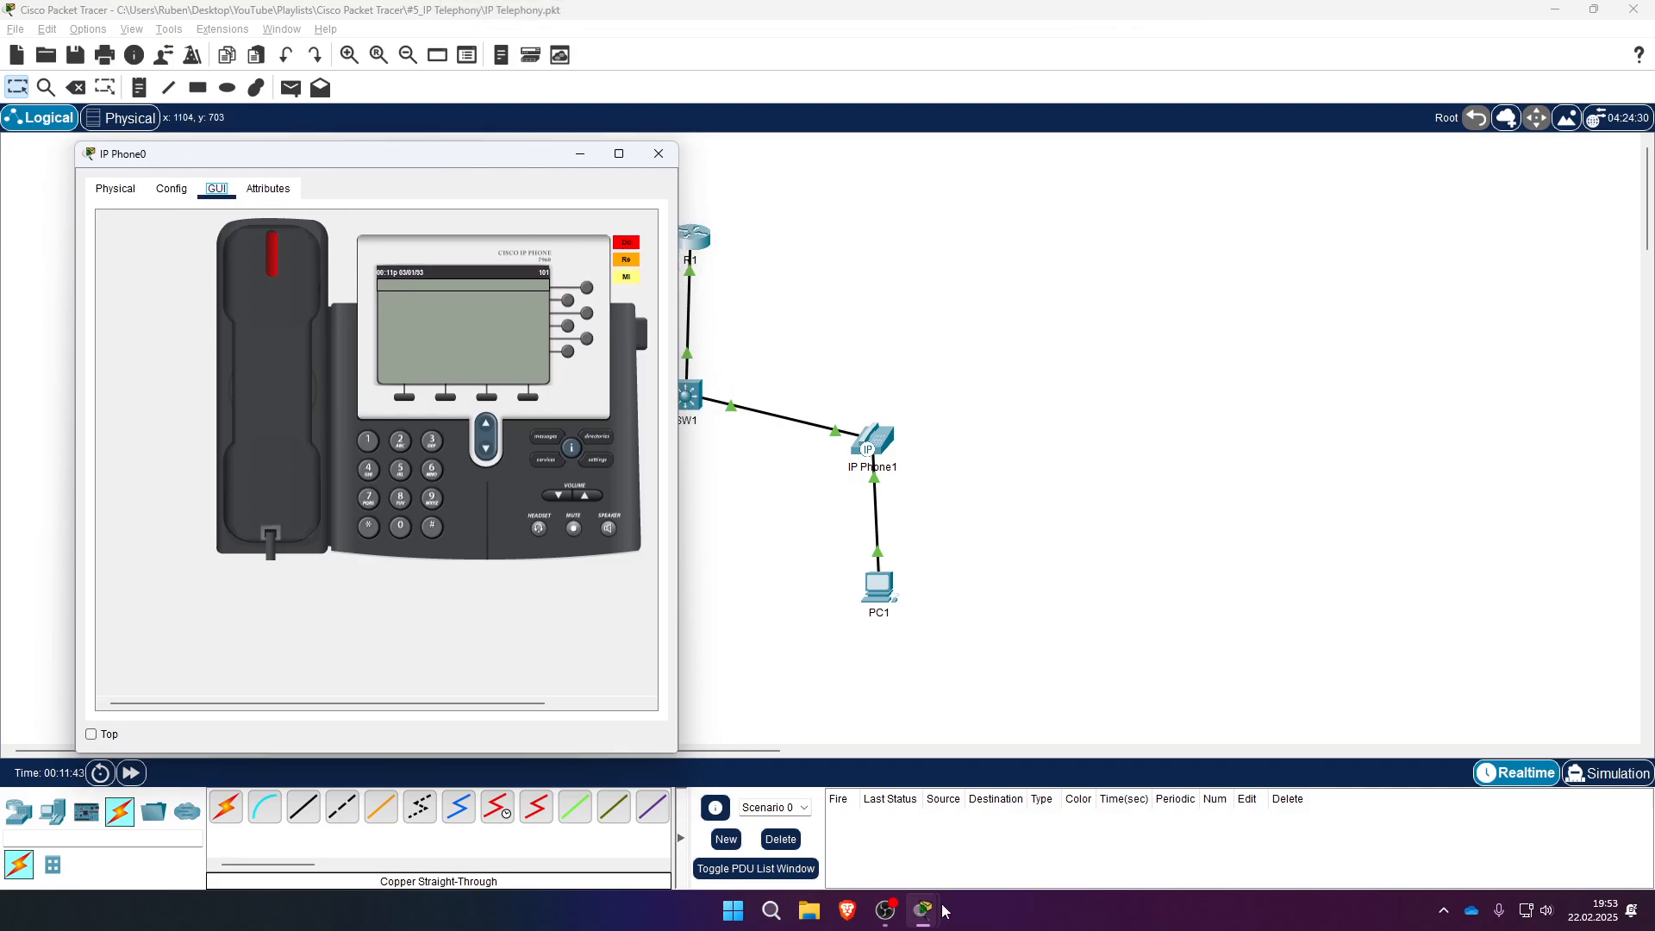
mouse_move(946, 907)
left_click(1069, 827)
left_click(981, 824)
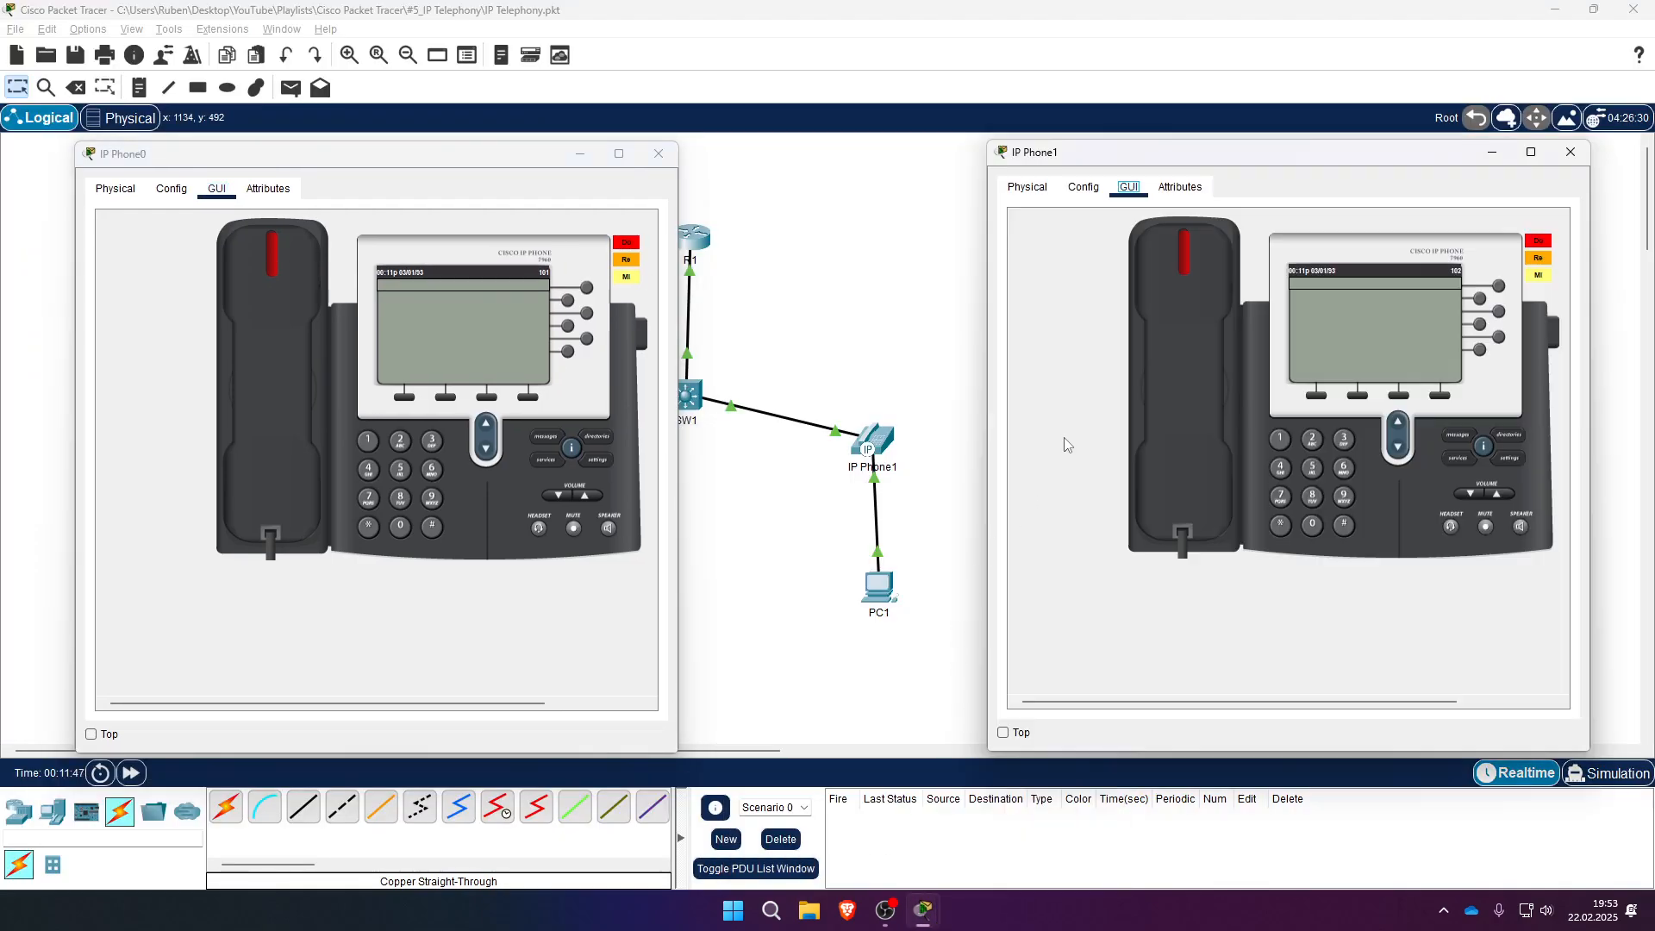
- Dial 102 on IP Phone0, lift its handset, and answer on IP Phone1
left_click(368, 442)
left_click(400, 526)
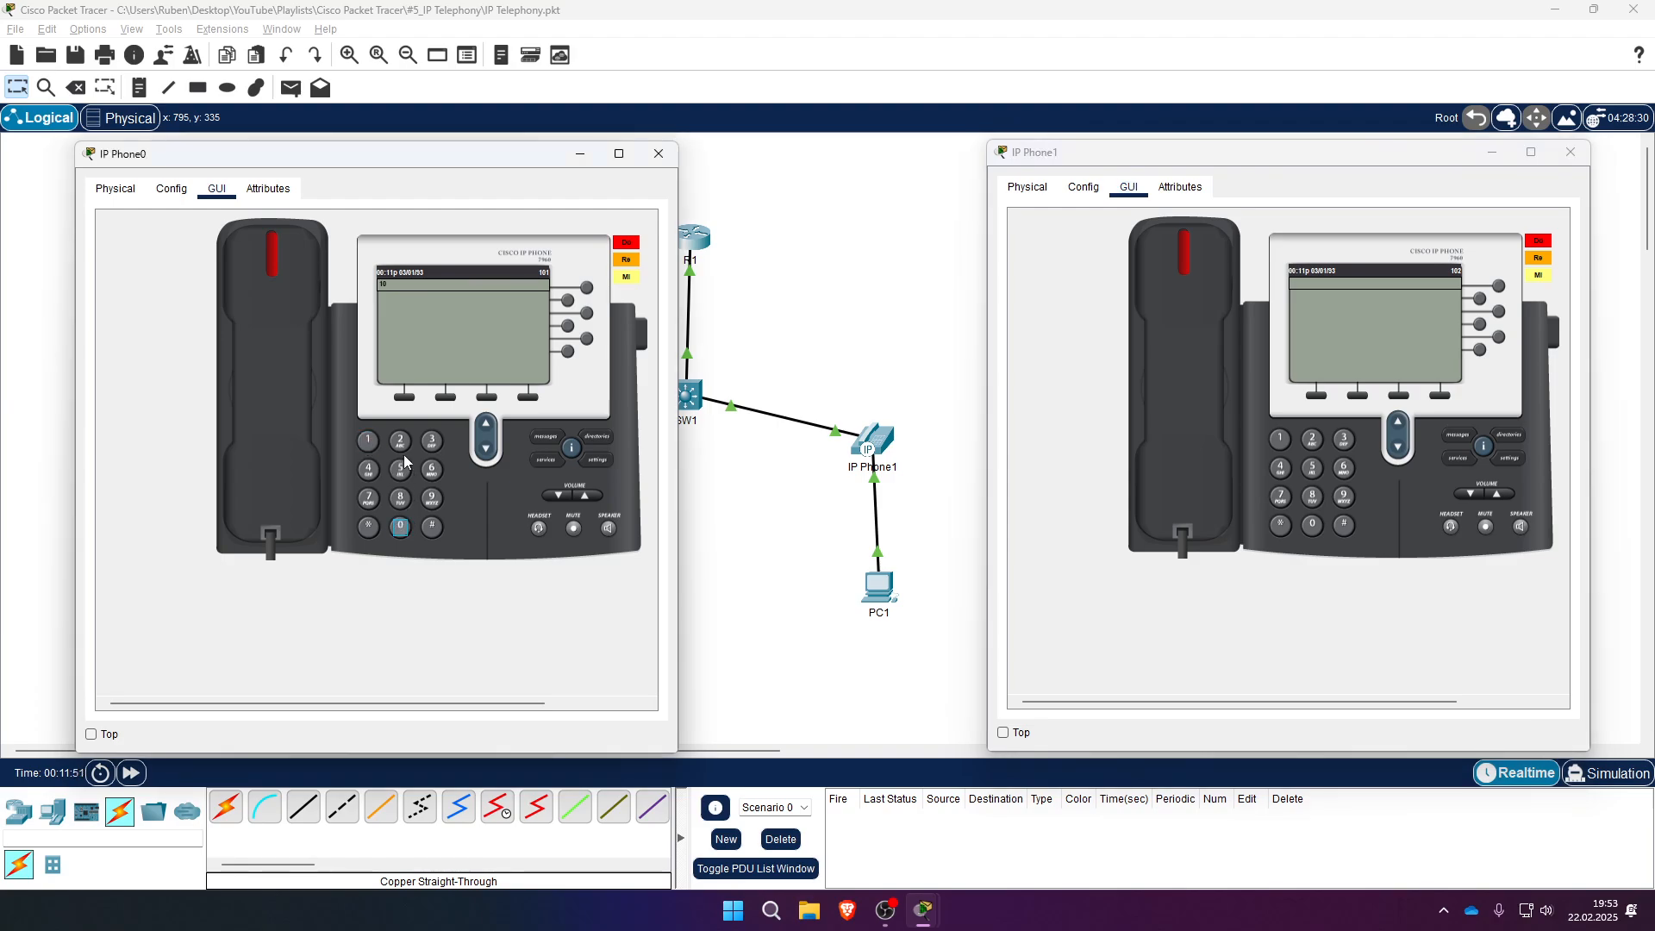
left_click(400, 441)
left_click(282, 380)
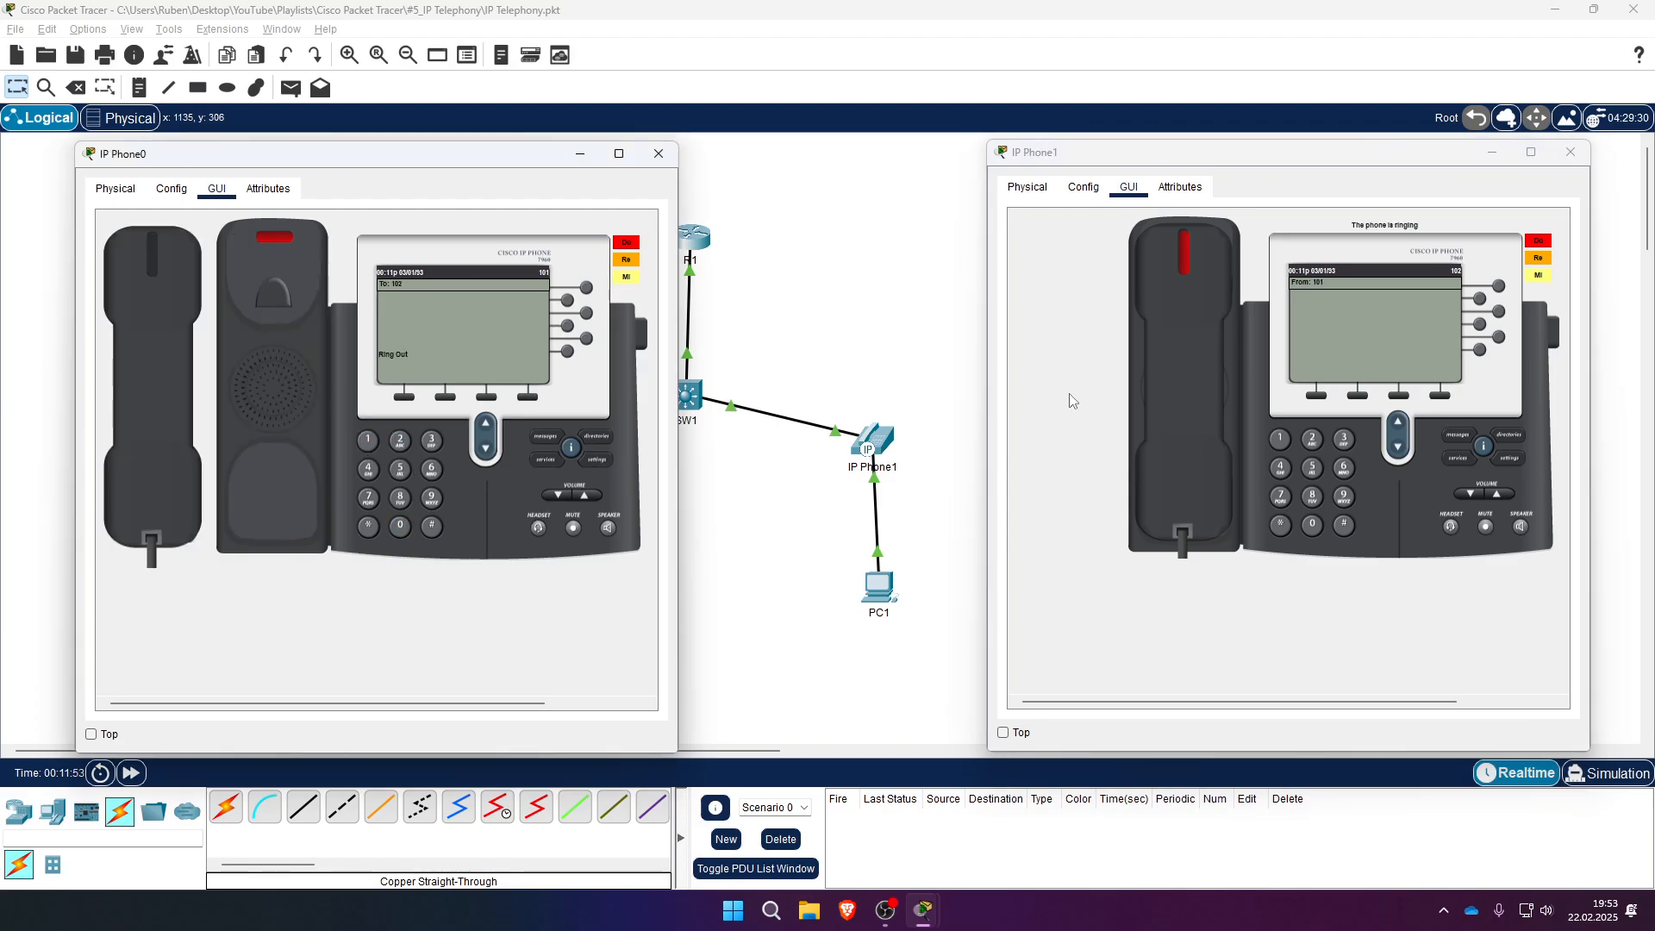
left_click(1190, 365)
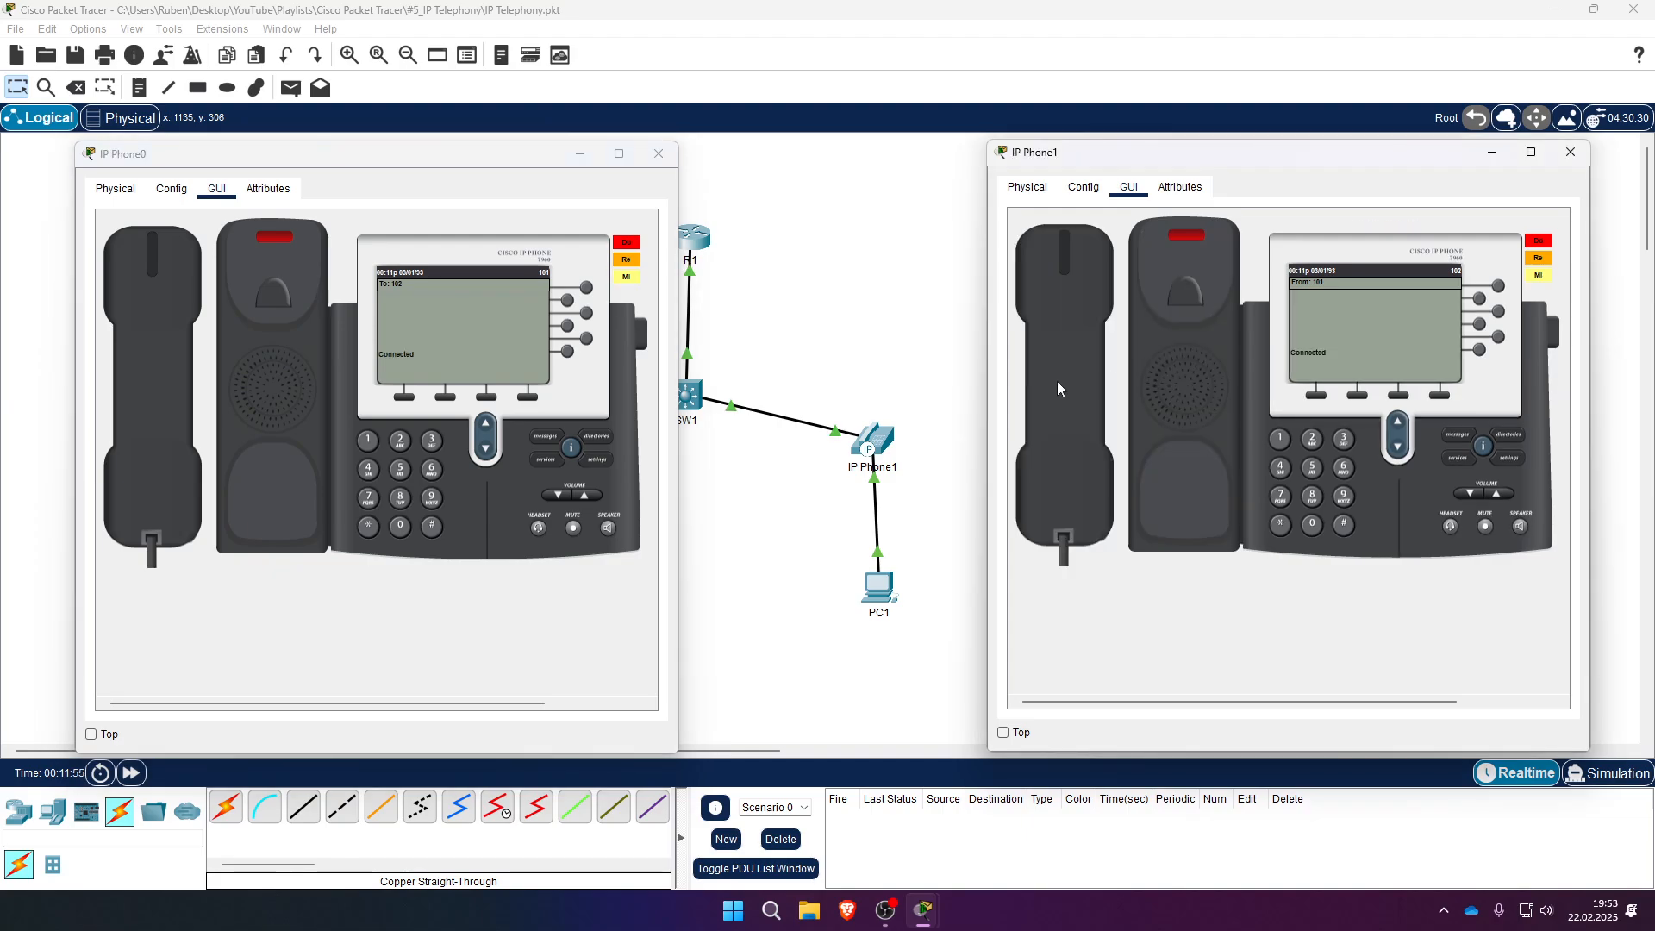